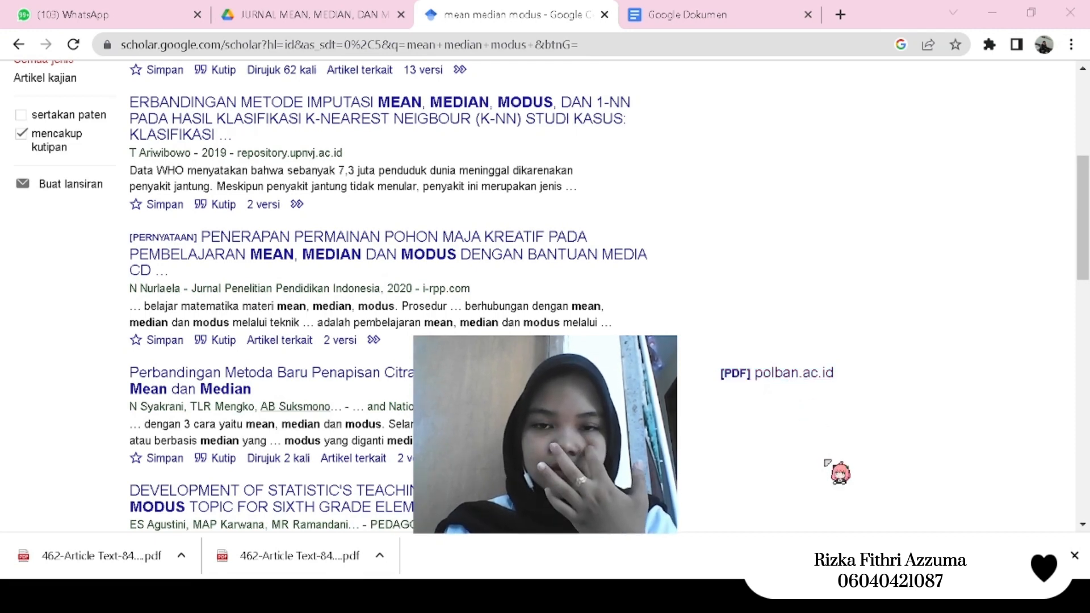
- Download the article PDF from the Google Scholar results for mean median modus
left_click(411, 382)
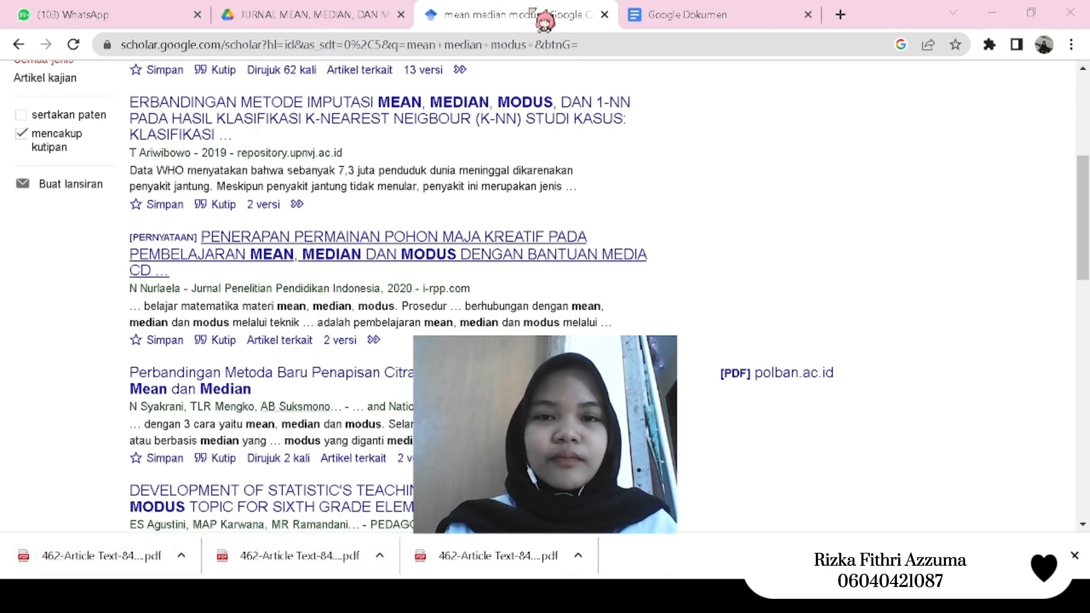
- Switch to Google Drive, close the PDF preview and copy the sharing link of document (4).pdf
left_click(326, 15)
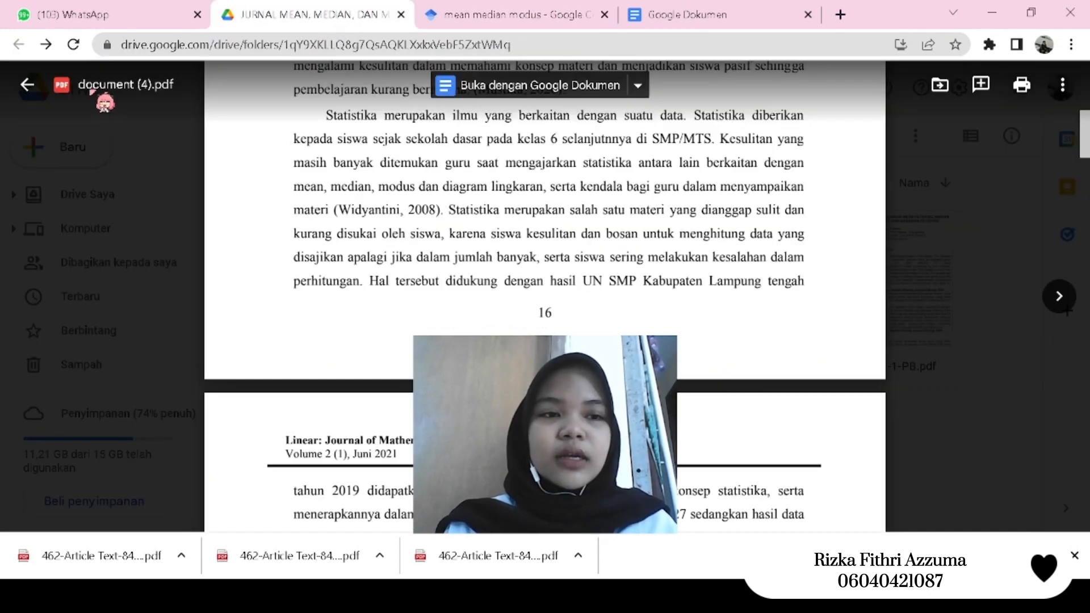
left_click(27, 84)
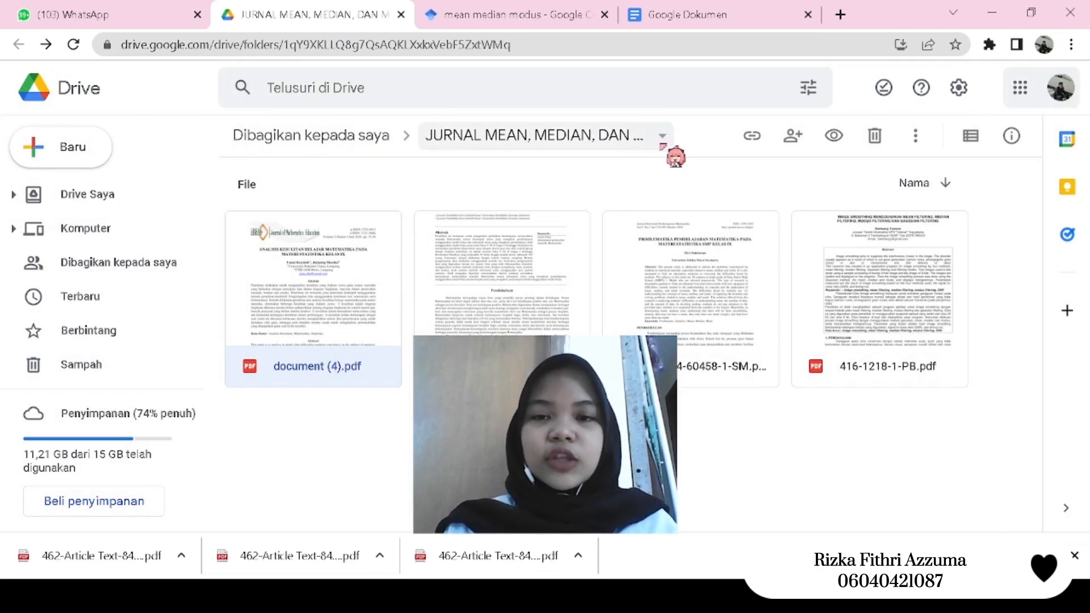
left_click(755, 149)
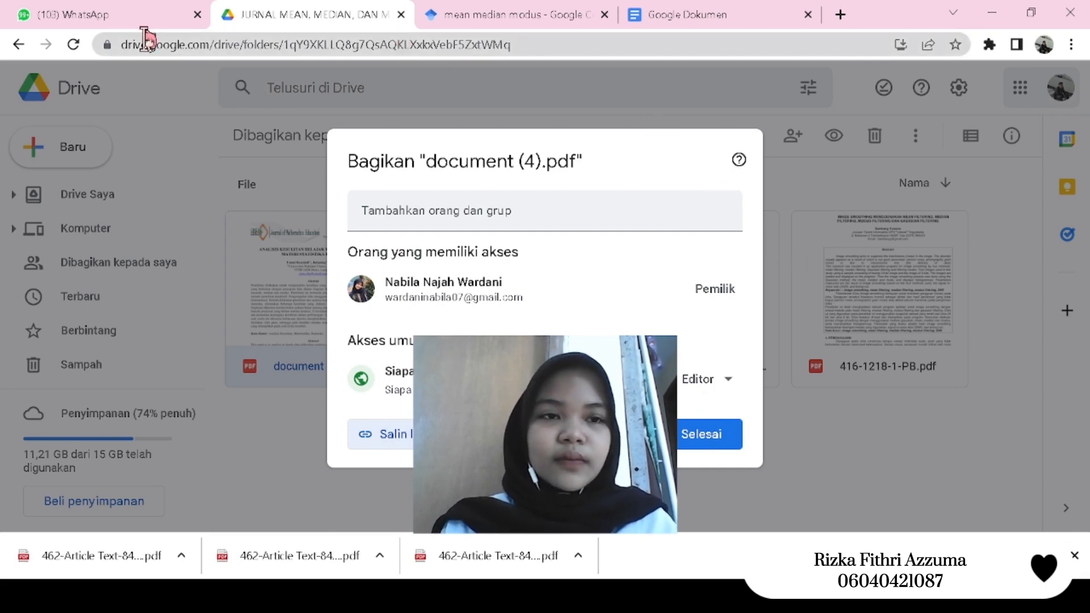
- Send the copied Drive link to the Grup guru smp matematika chat in WhatsApp Web
left_click(131, 22)
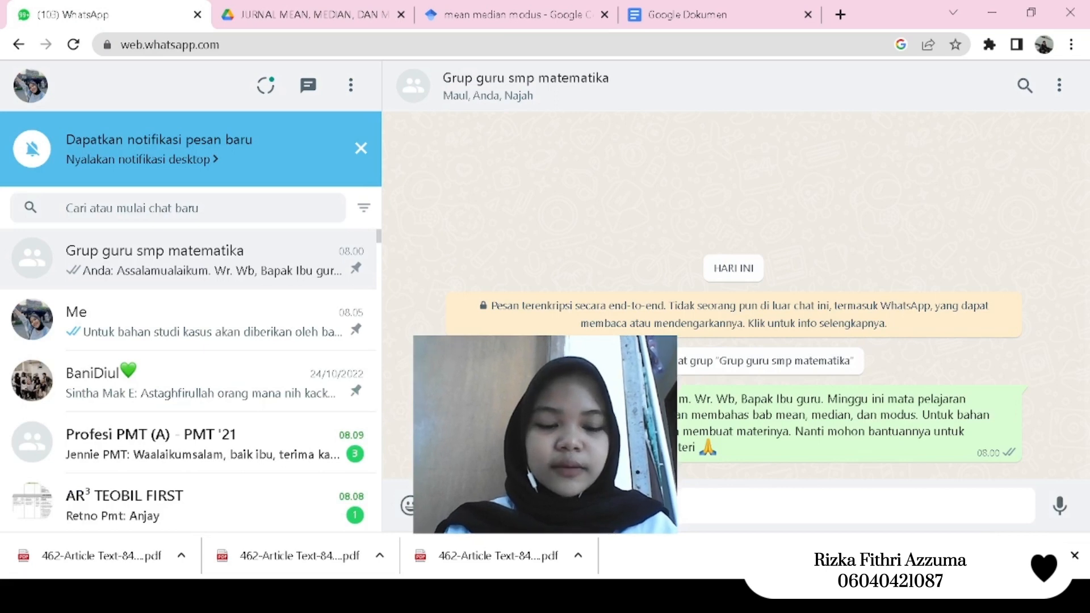
key("ctrl+v")
key("Return")
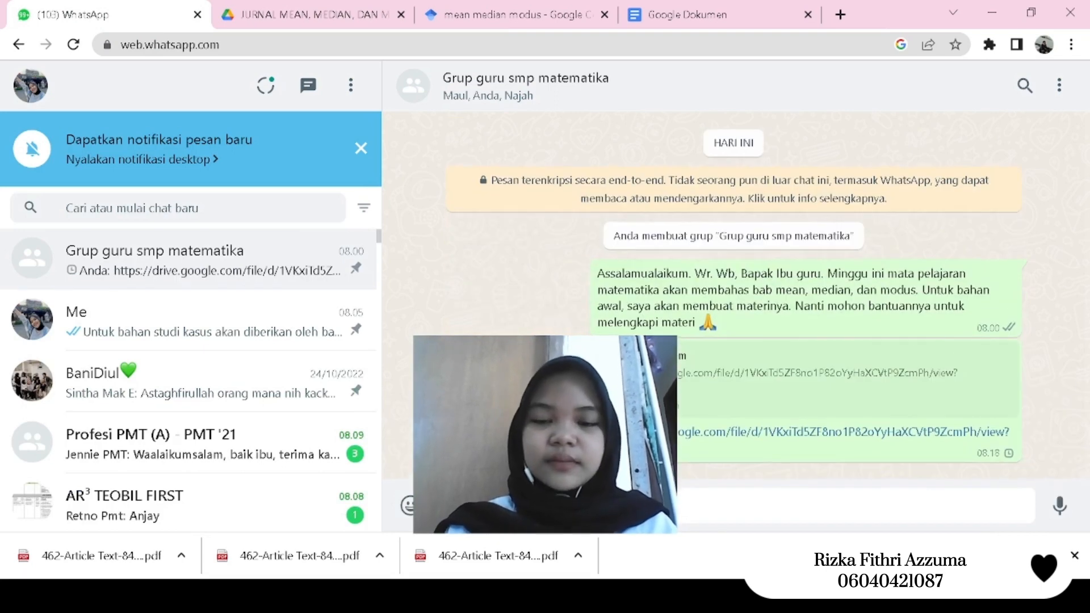
- Return to Google Drive, dismiss the sharing dialog and read the abstract of document (4).pdf before closing it
left_click(307, 15)
key("Escape")
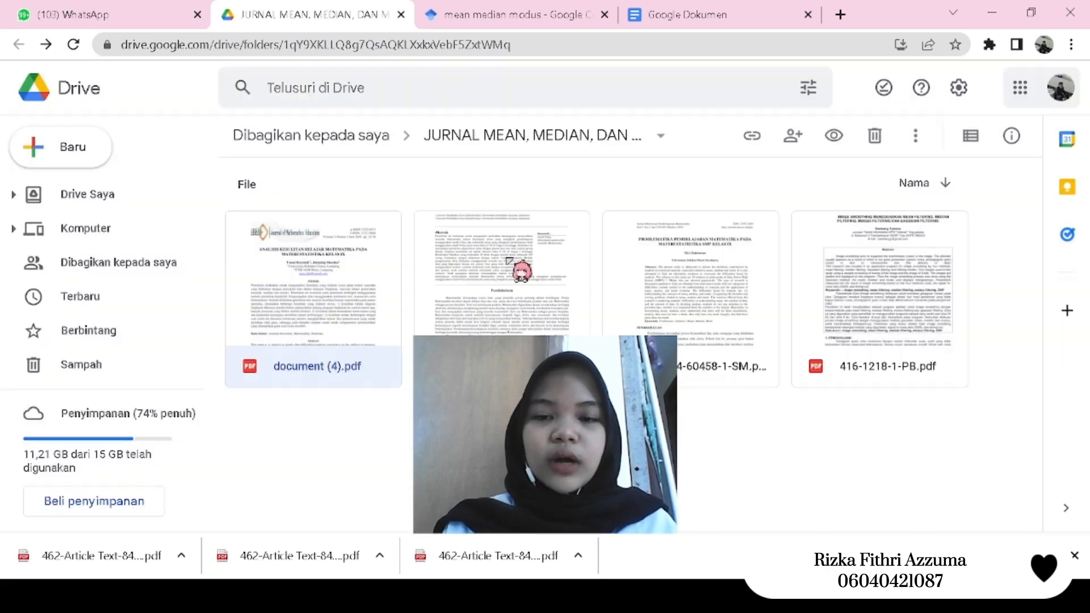
double_click(311, 308)
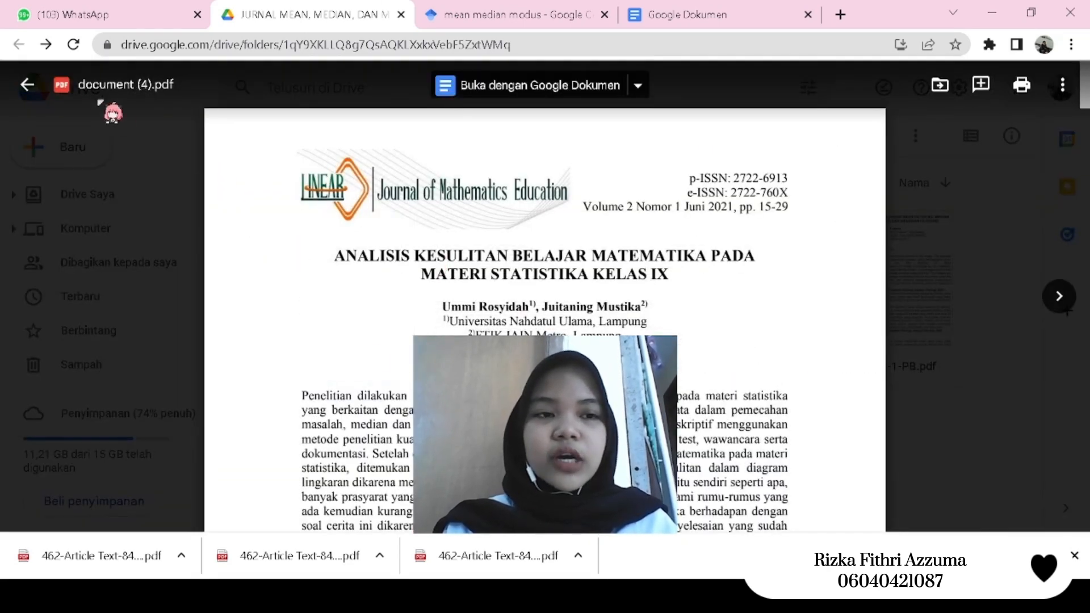
scroll(391, 347, "down", 2)
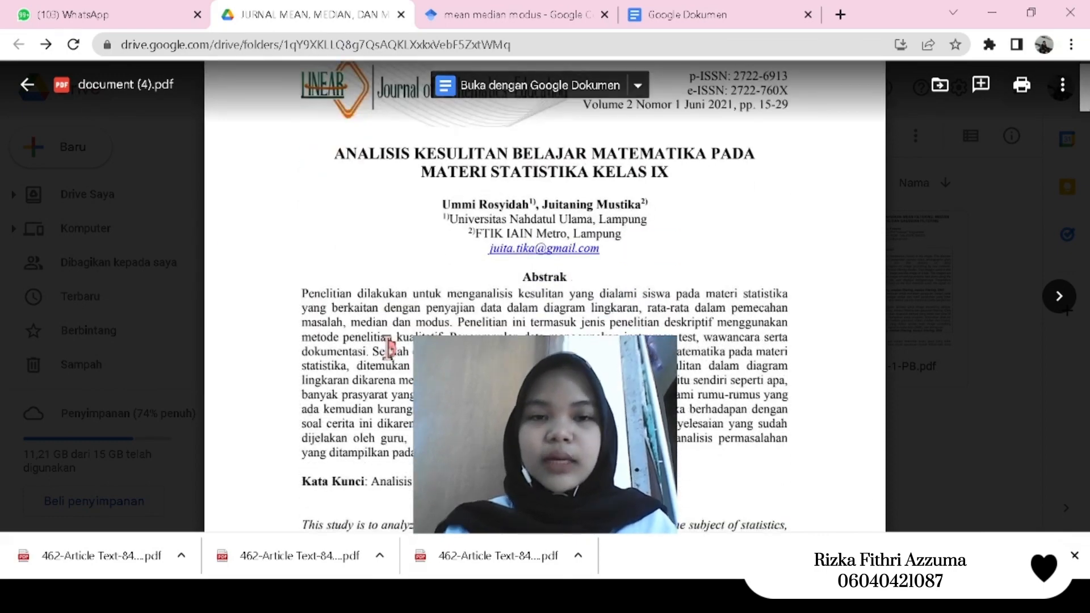
scroll(390, 348, "down", 3)
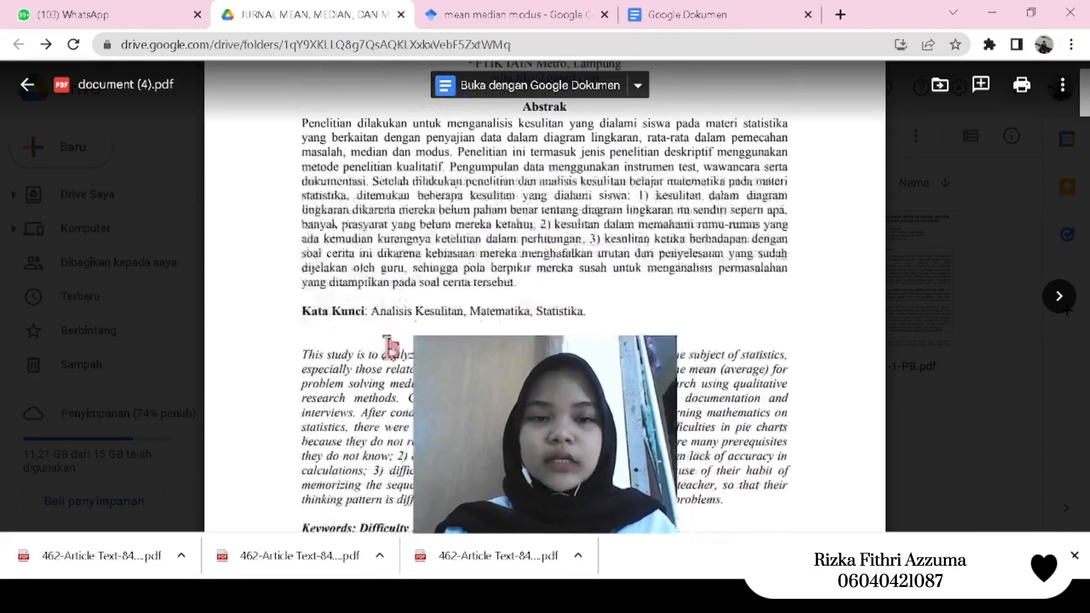
left_click(27, 84)
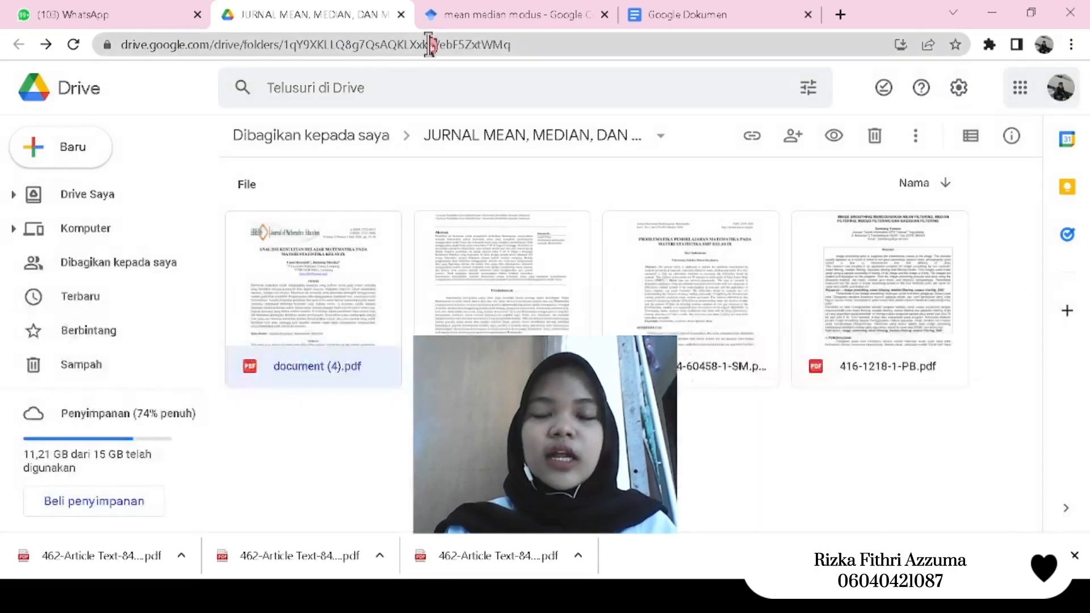
- Create a blank document in Google Docs and enter the title line "MEAN , MEDIAN DAN MODUS"
left_click(699, 19)
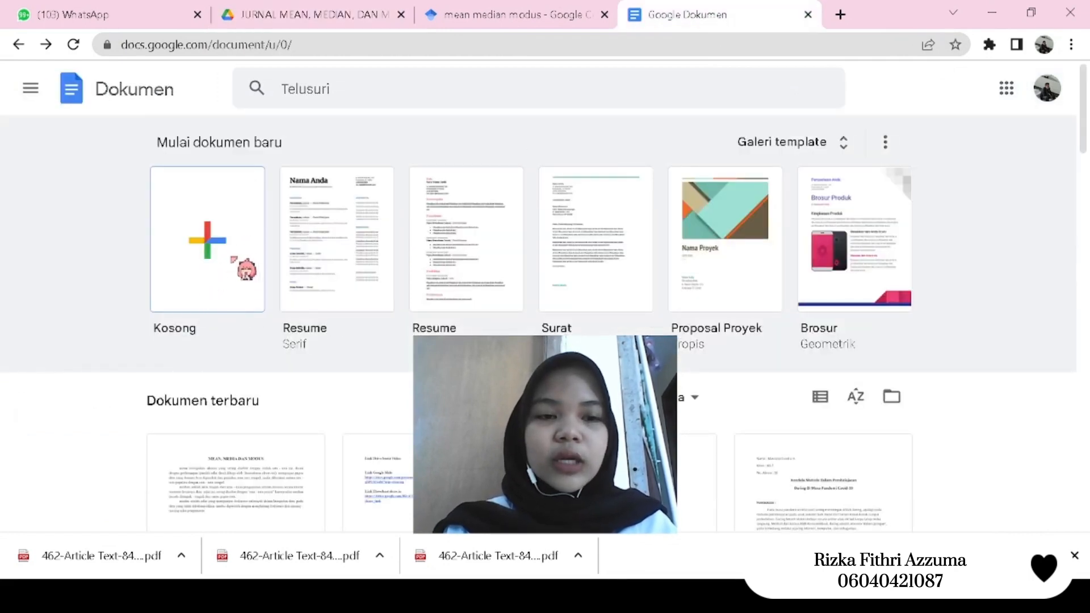
left_click(232, 258)
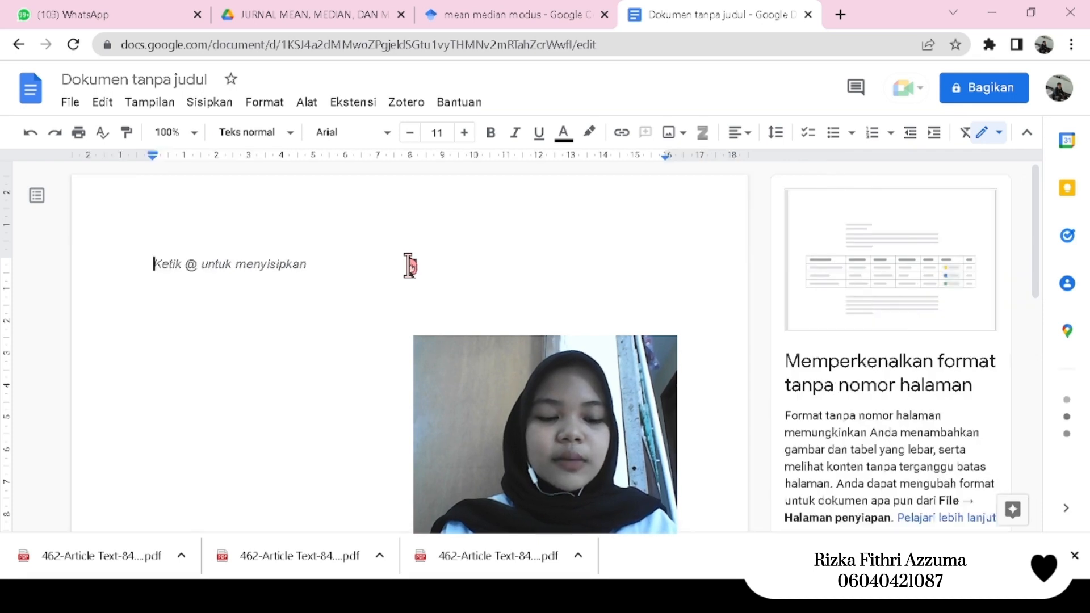
type("MEAN")
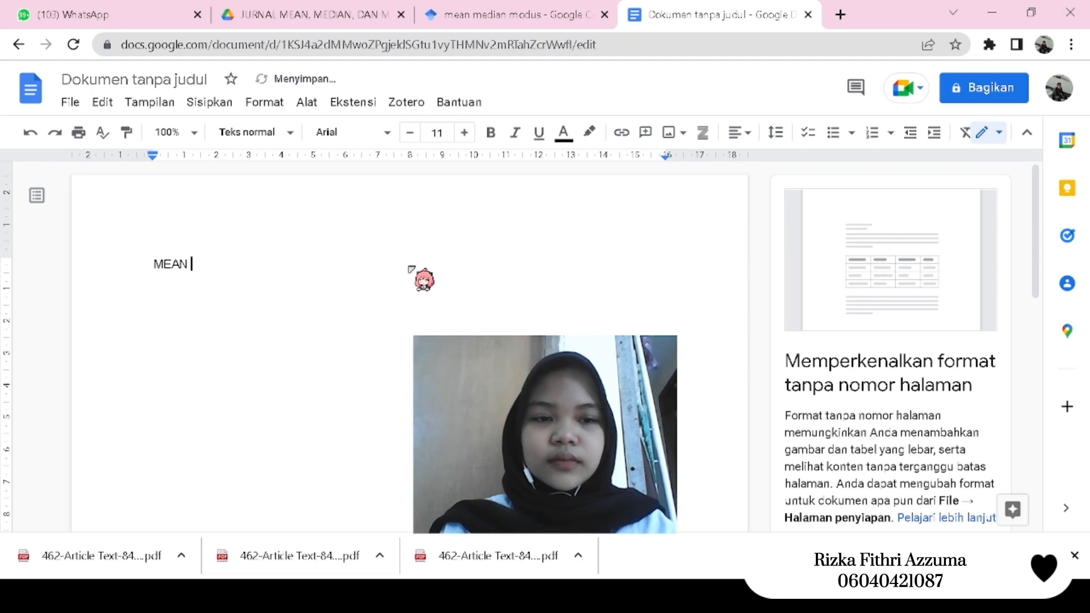
type(", MEDIA")
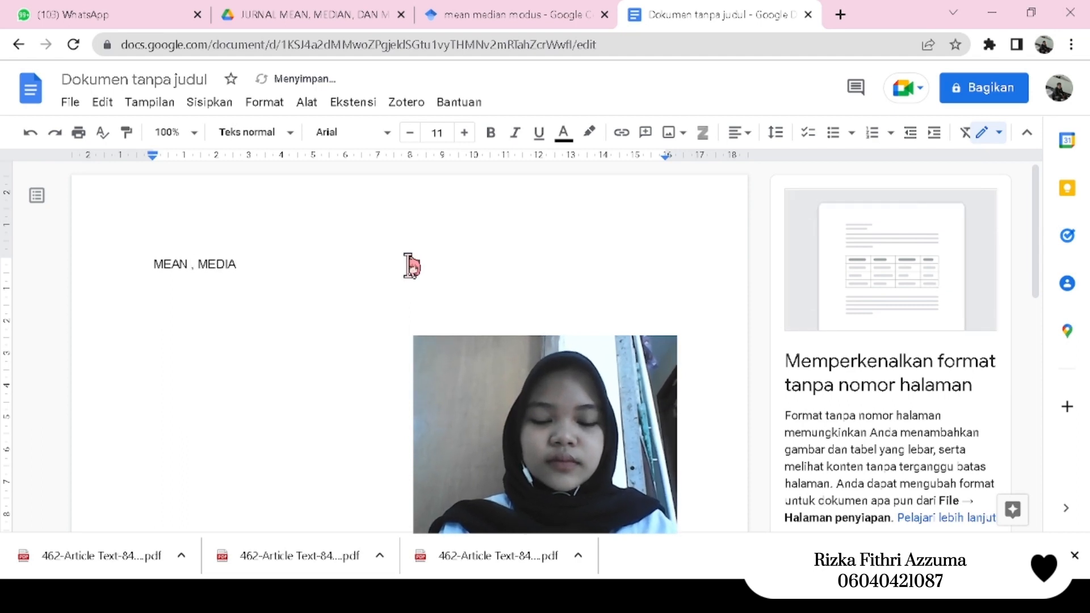
type("N")
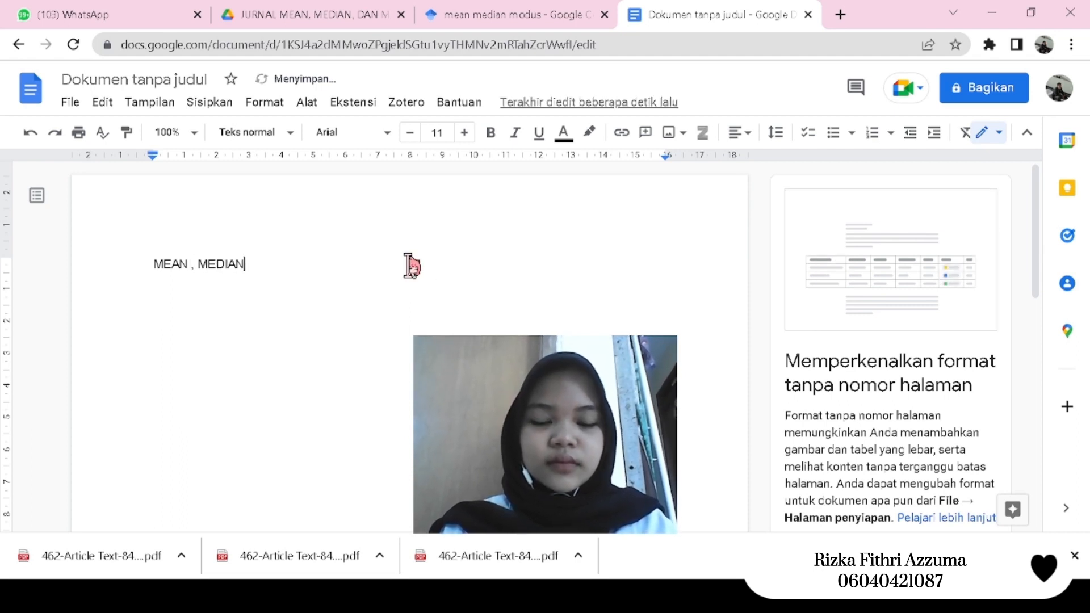
type(" DAN MODUS")
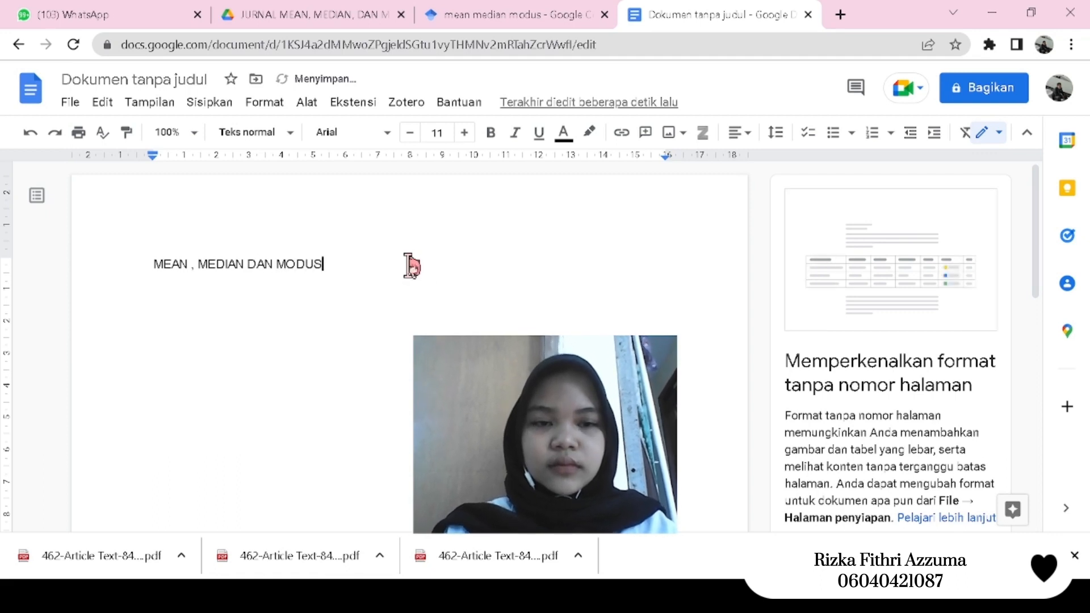
key("Return")
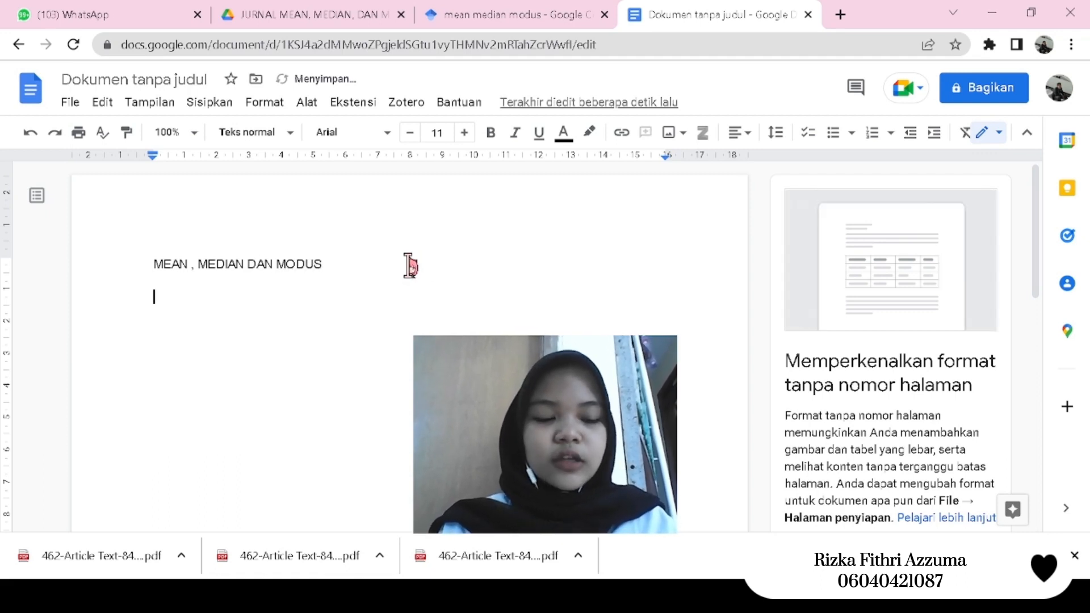
- Start an indented paragraph below the title with "mean merupakan ukuran yang sering disebut dengan istilah “rata - rata: ini,"
key("Tab")
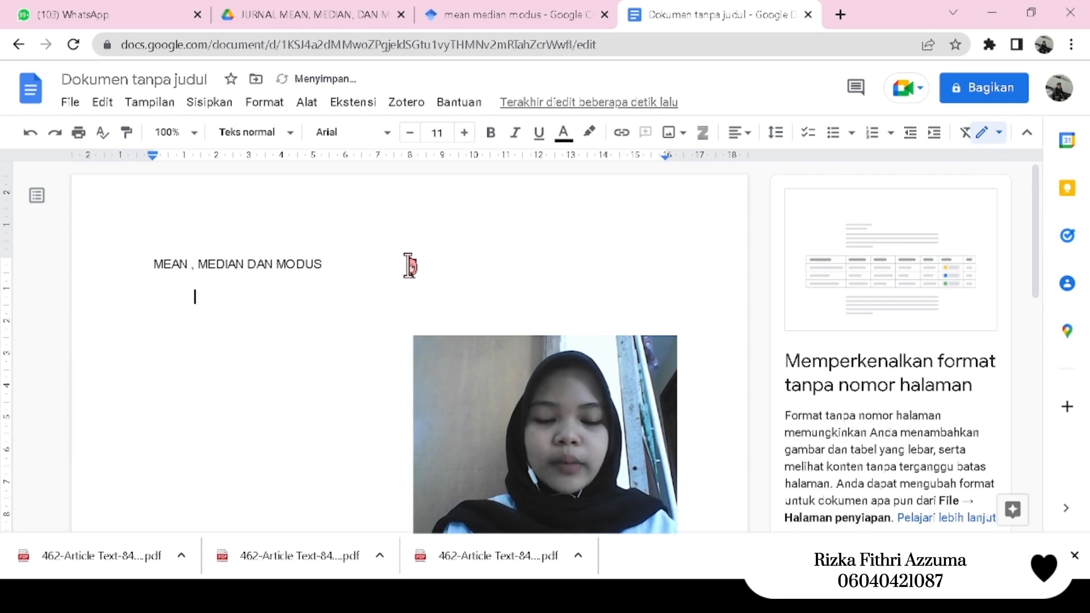
type("mean men")
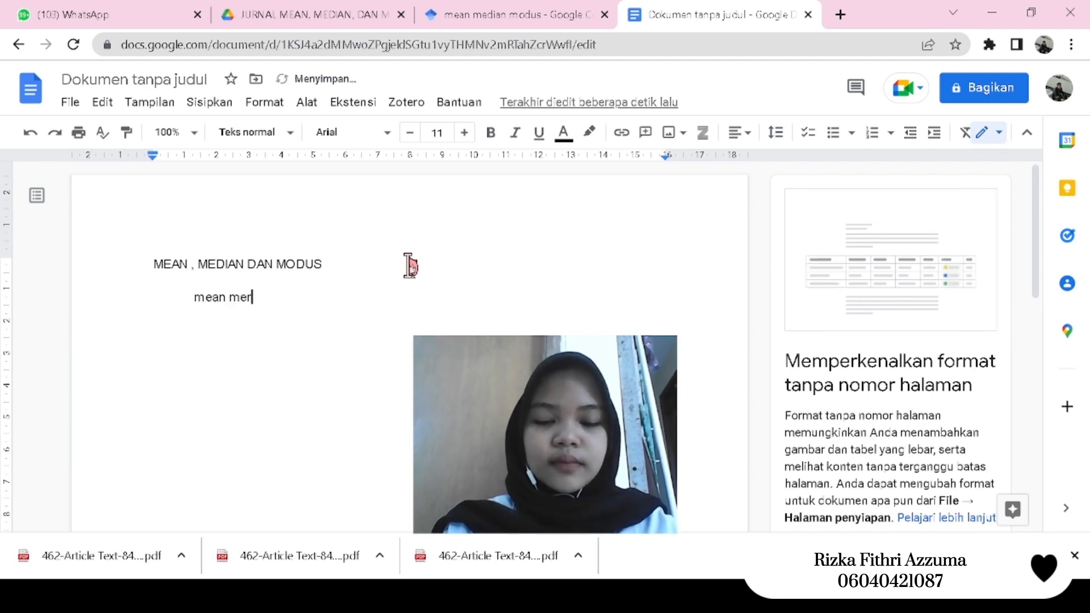
key("BackSpace")
type("rupakan uku")
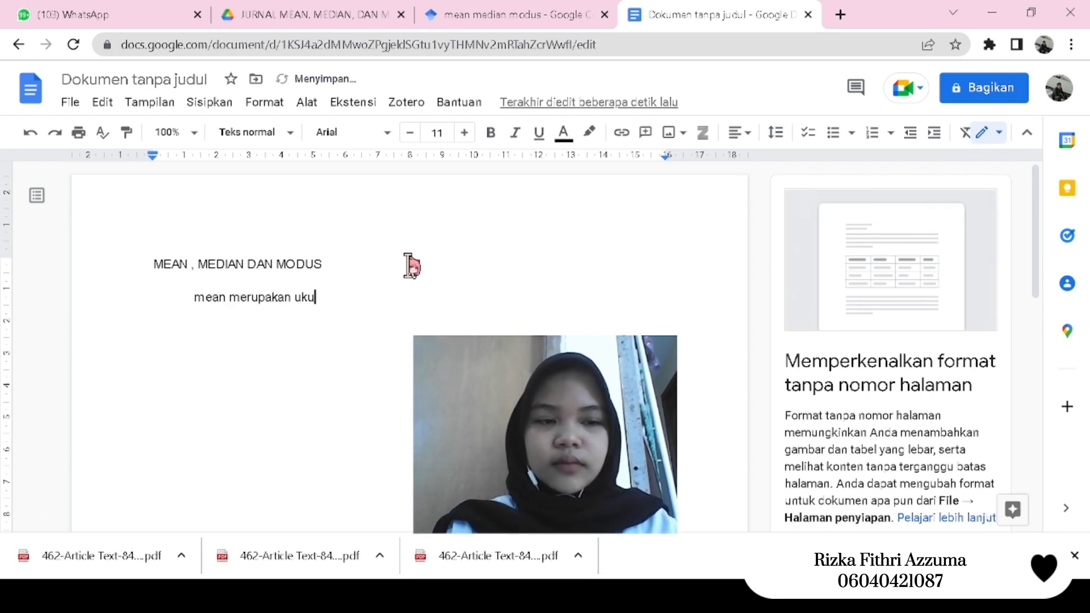
type("ran yang")
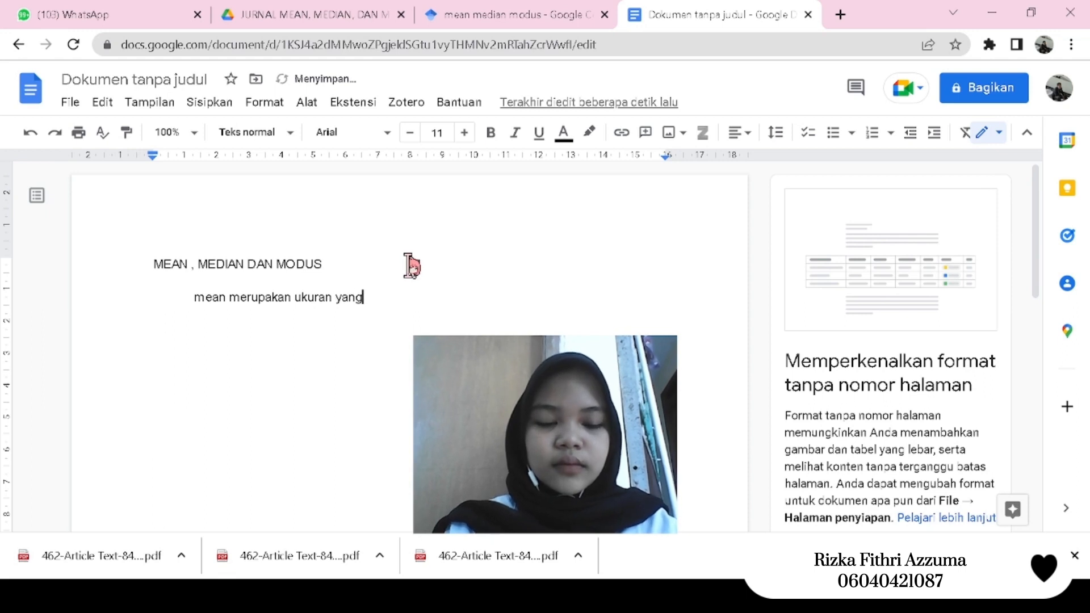
type(" sering d")
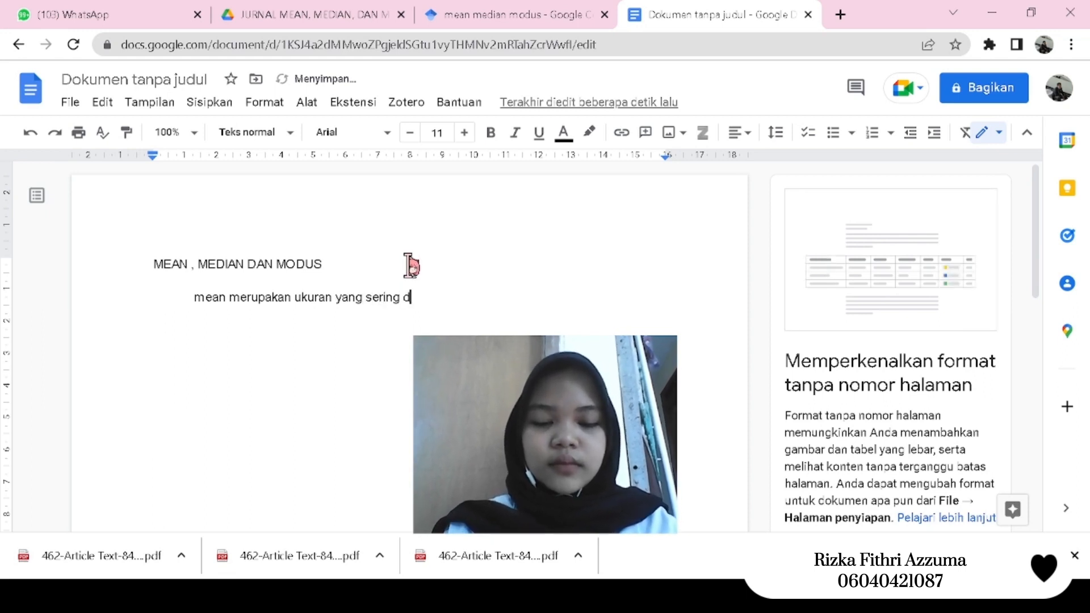
type("isebut dengan is")
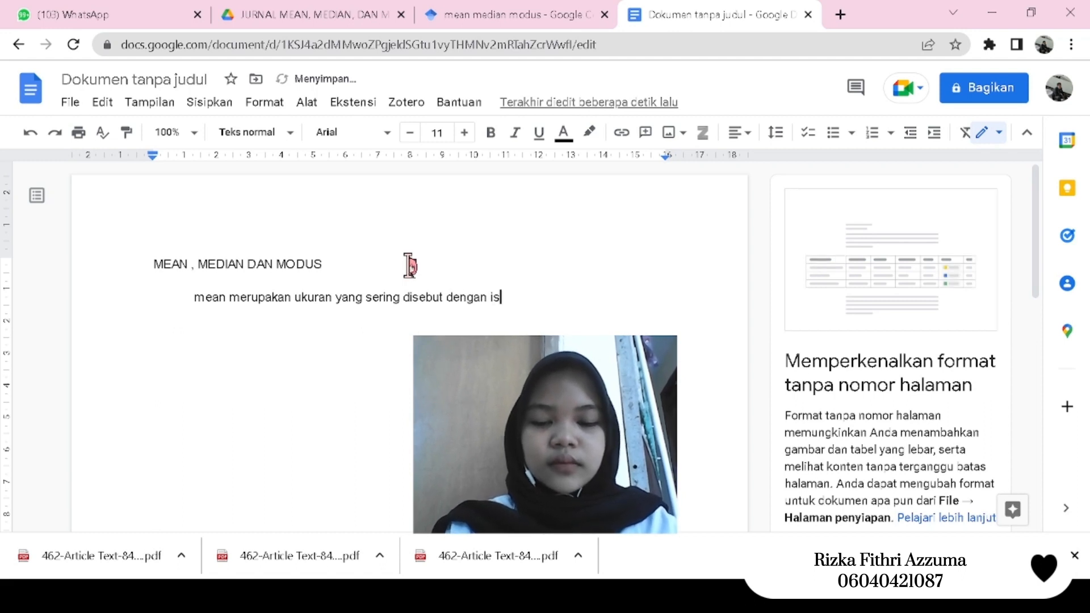
type("tilah \"")
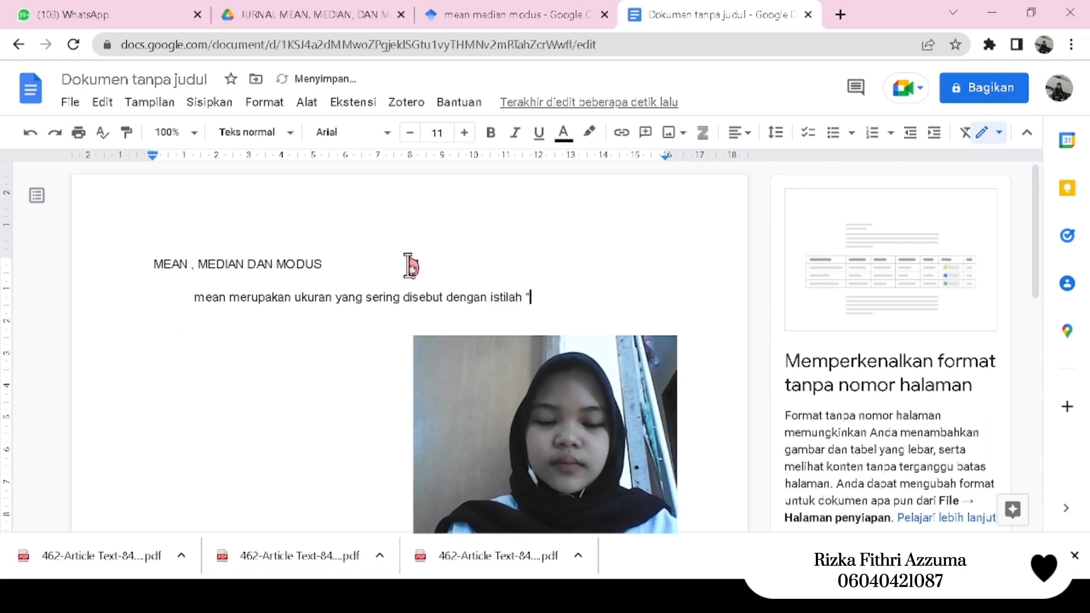
type("rata - rat")
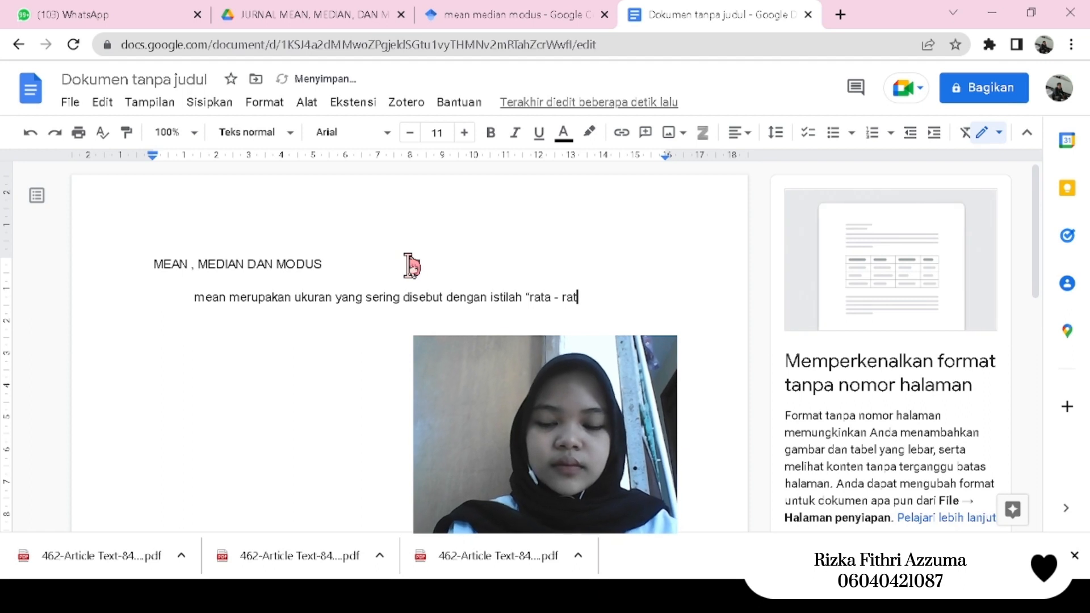
type("a\"")
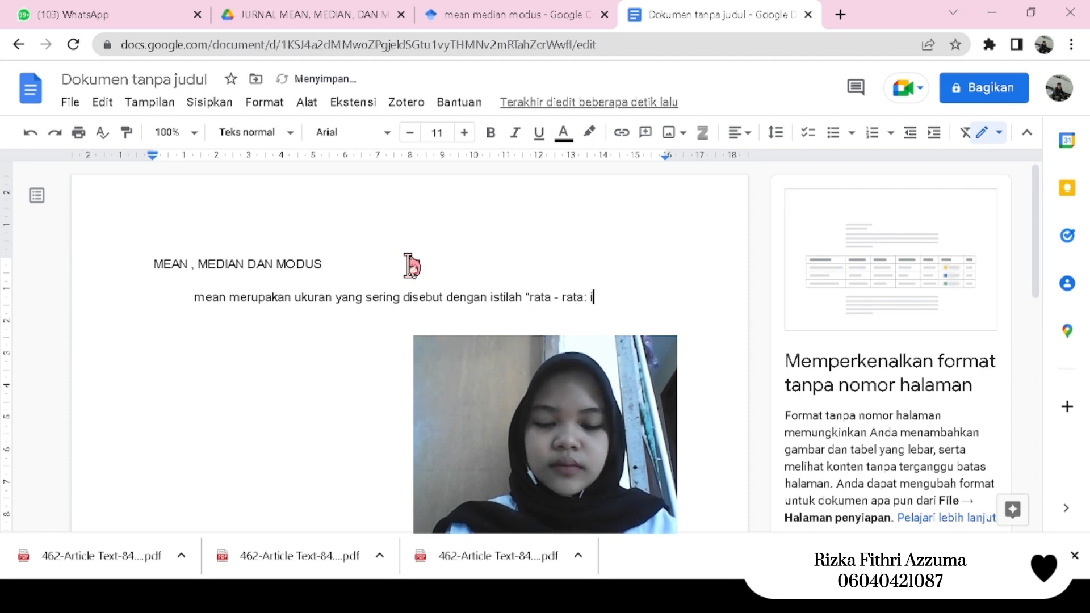
type(" ini, ")
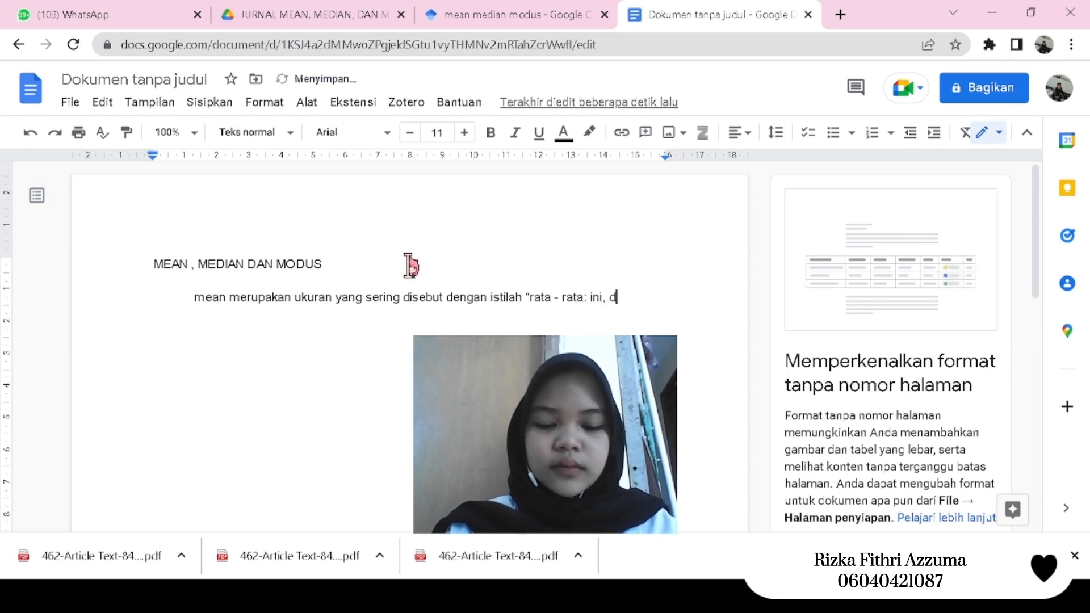
type("diberi denga")
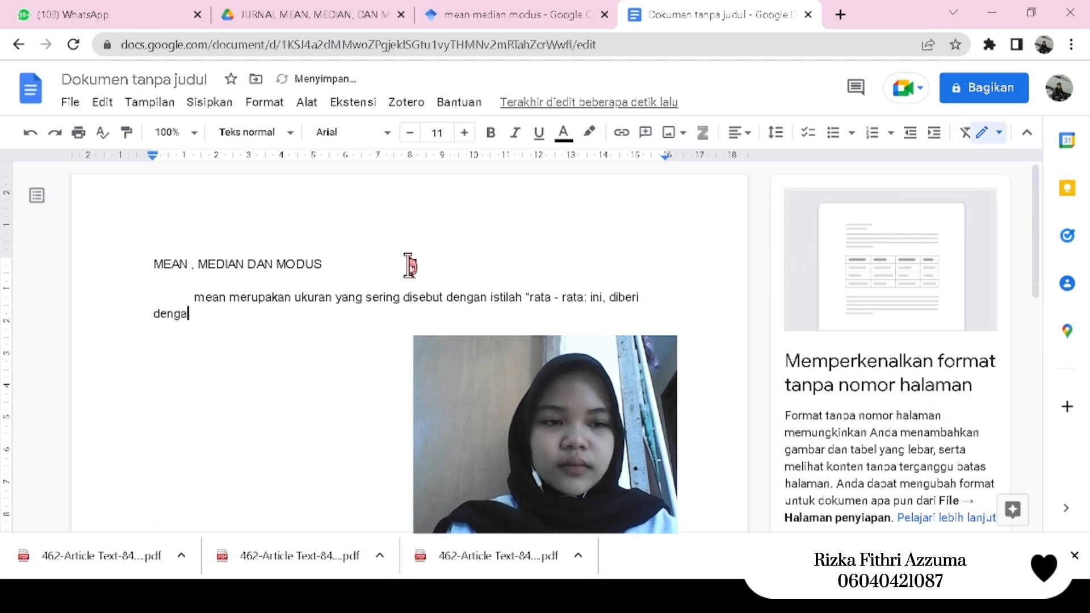
type("n perhitun")
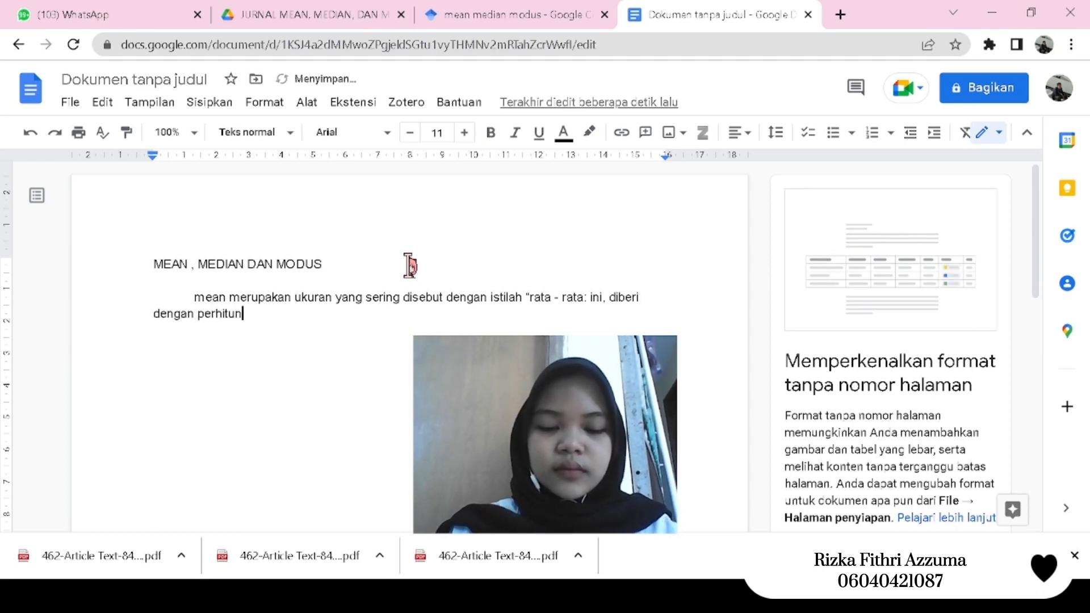
type("gan (j")
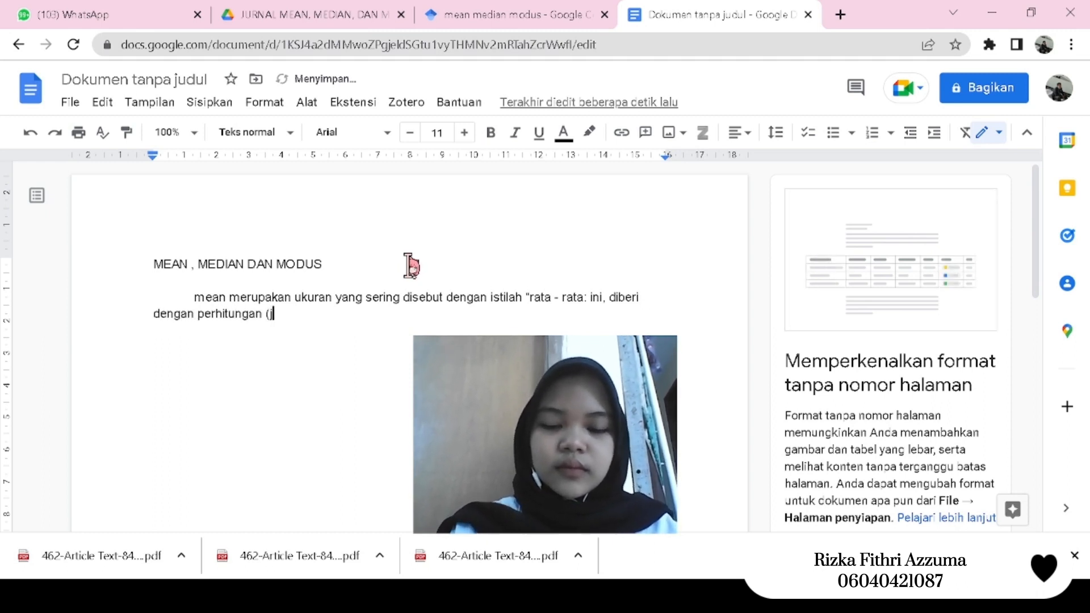
type("umlah nilai")
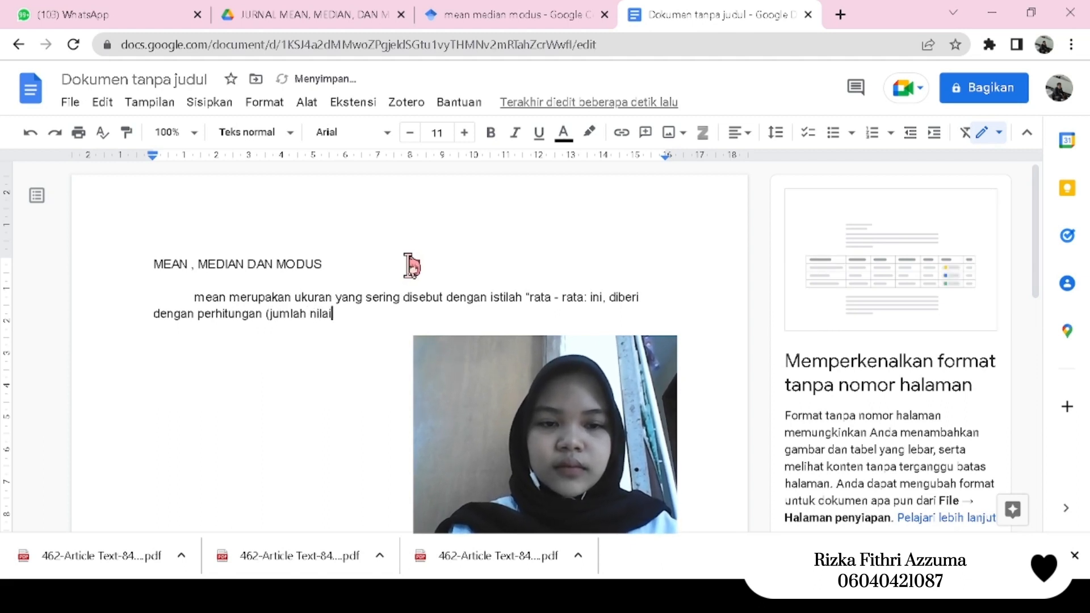
type(" dat")
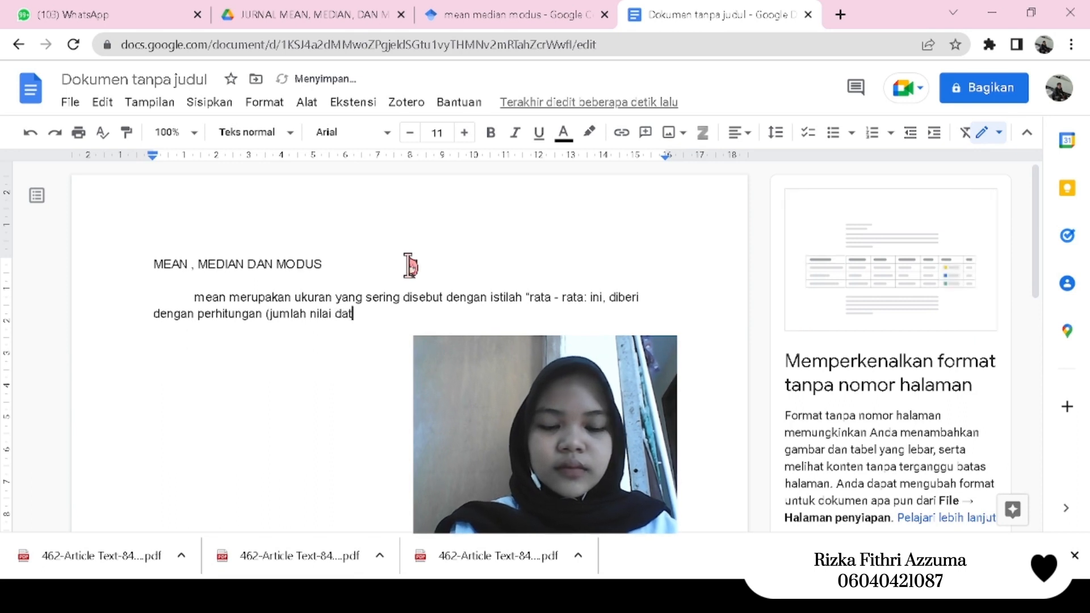
type("a)")
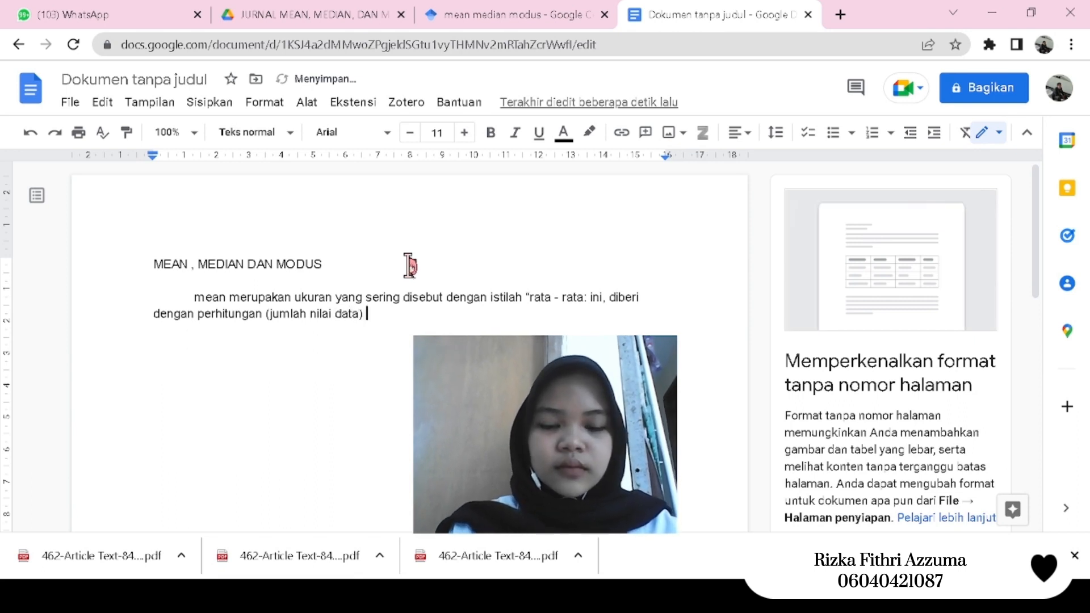
type(" dibagi")
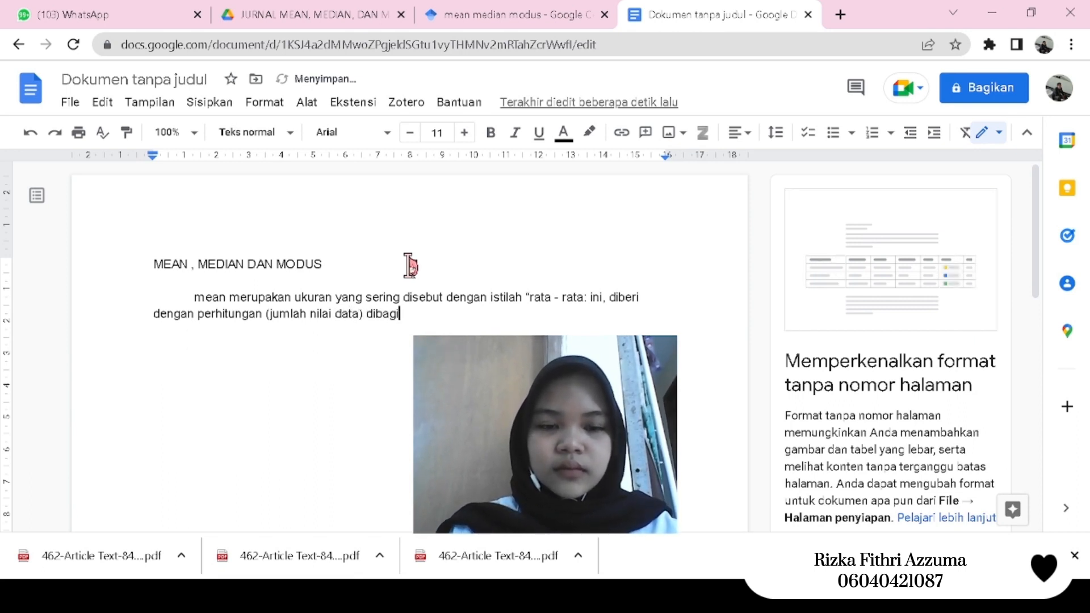
type(" dengan")
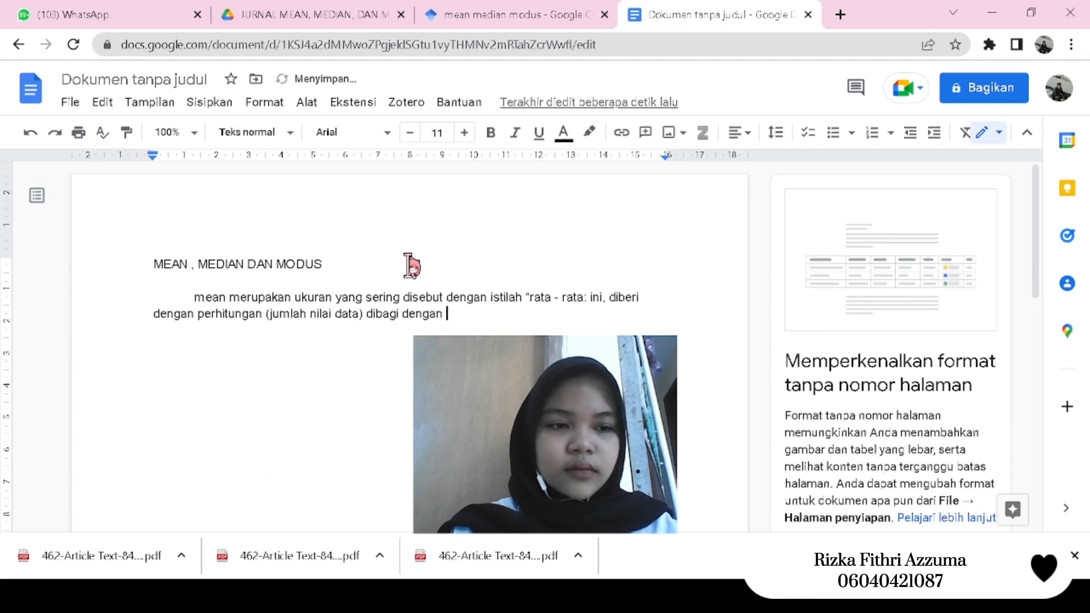
- Complete the mean definition after "dibagi" with "oleh (banyaknya observasi)."
key("BackSpace")
key("BackSpace")
key("BackSpace")
key("BackSpace")
key("BackSpace")
key("BackSpace")
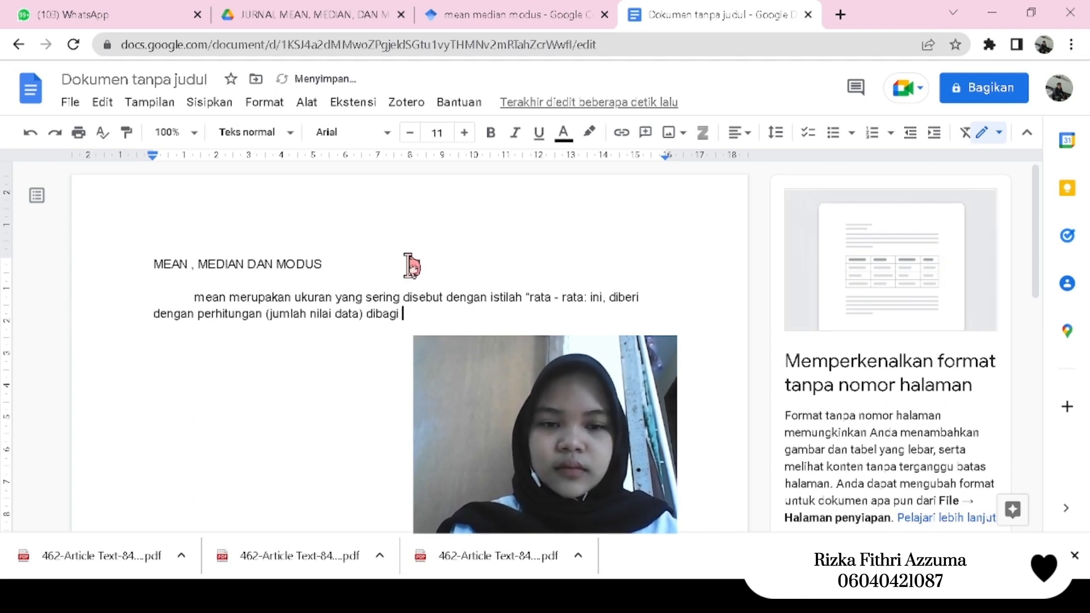
type("oleh")
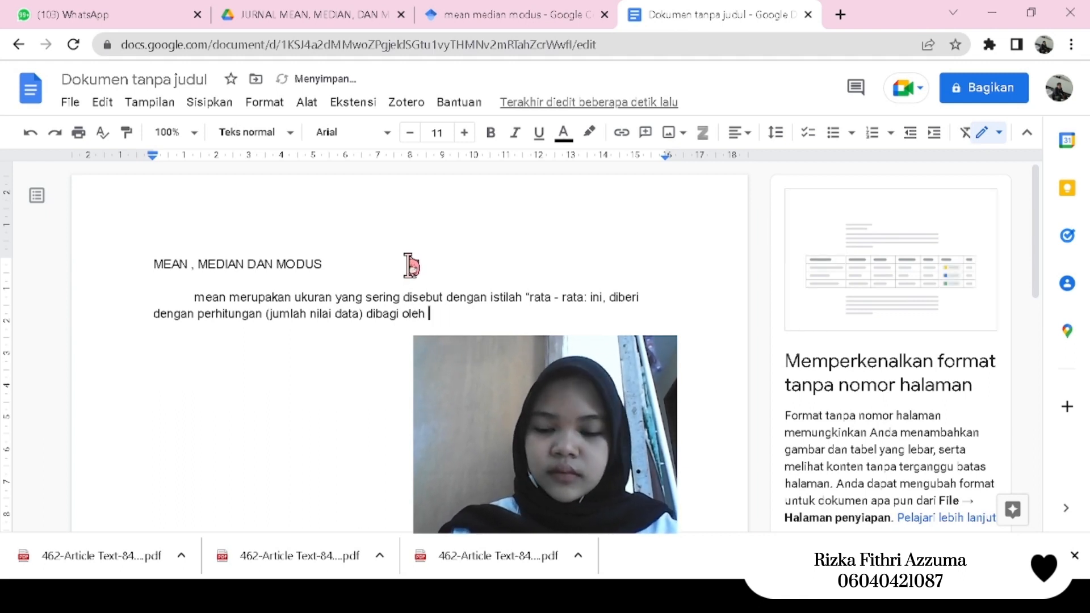
type(" (bany")
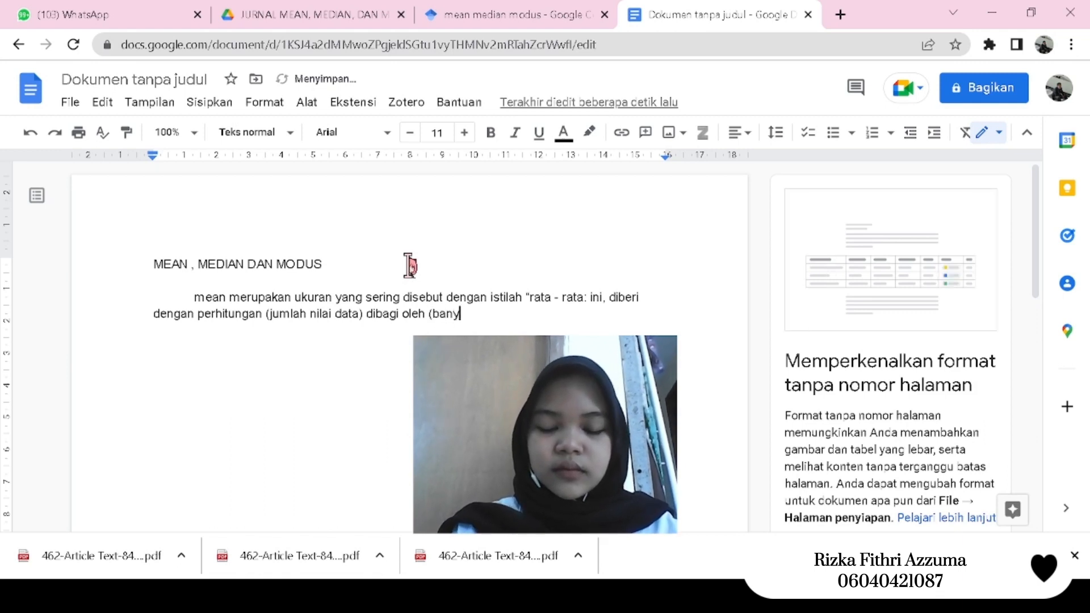
type("aknya obes")
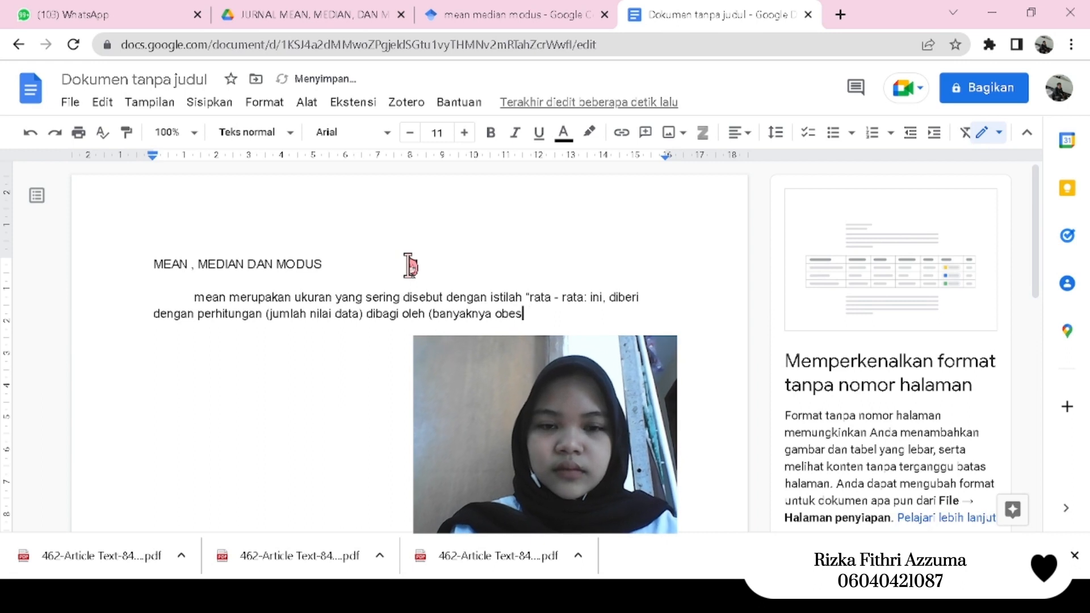
key("BackSpace")
key("BackSpace")
type("servasi")
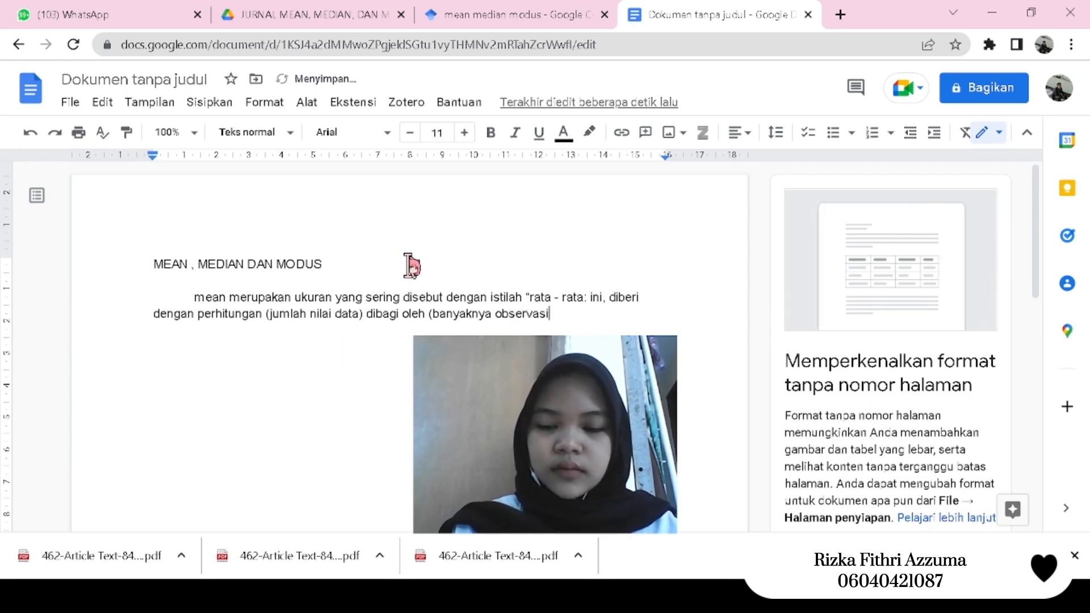
type(")")
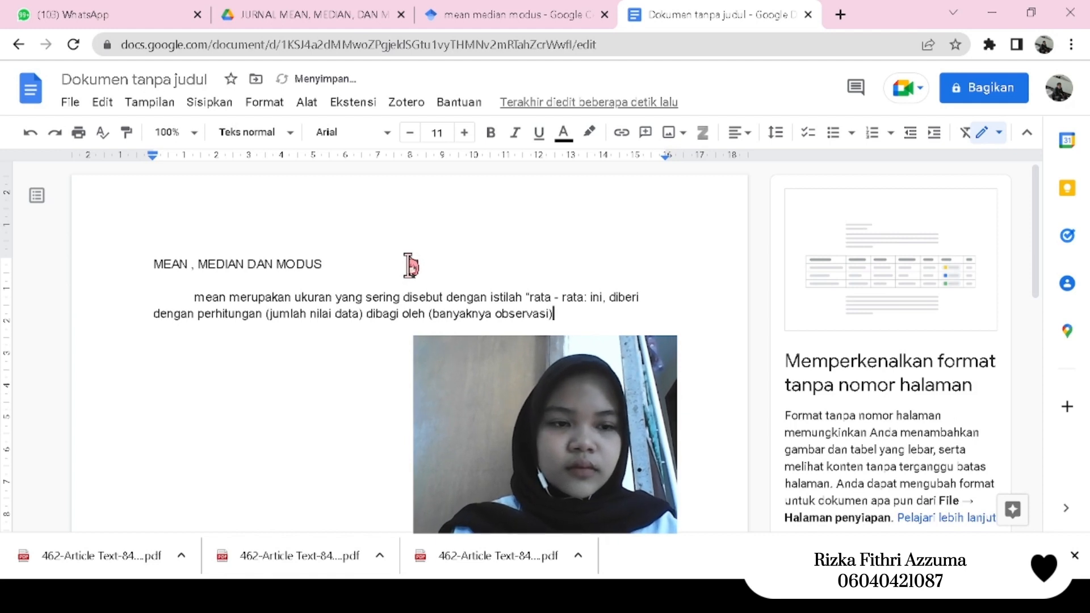
type(". ")
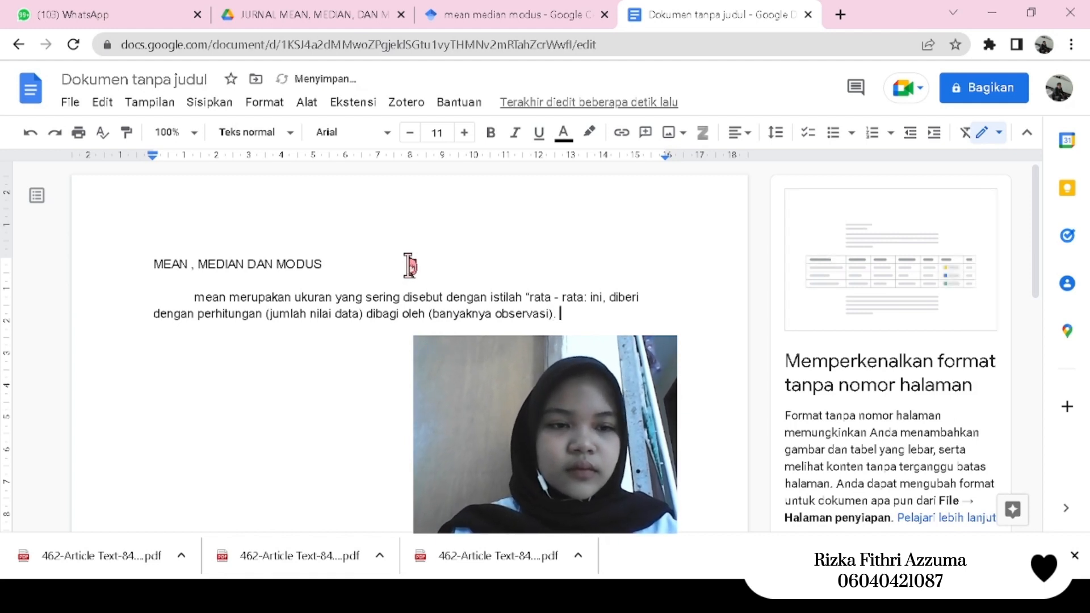
type("me")
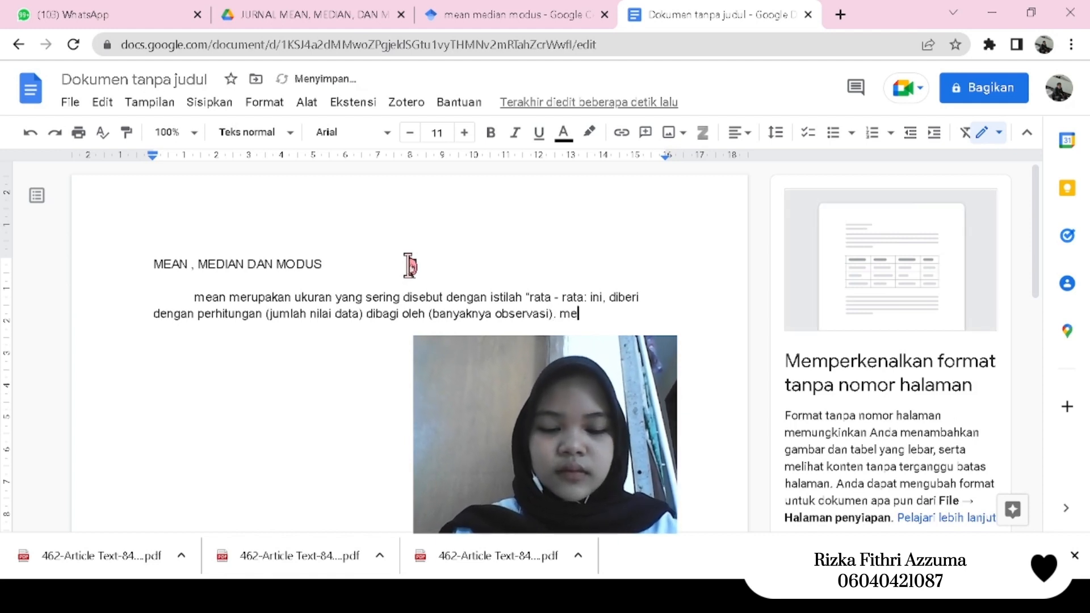
type("ngingat gu")
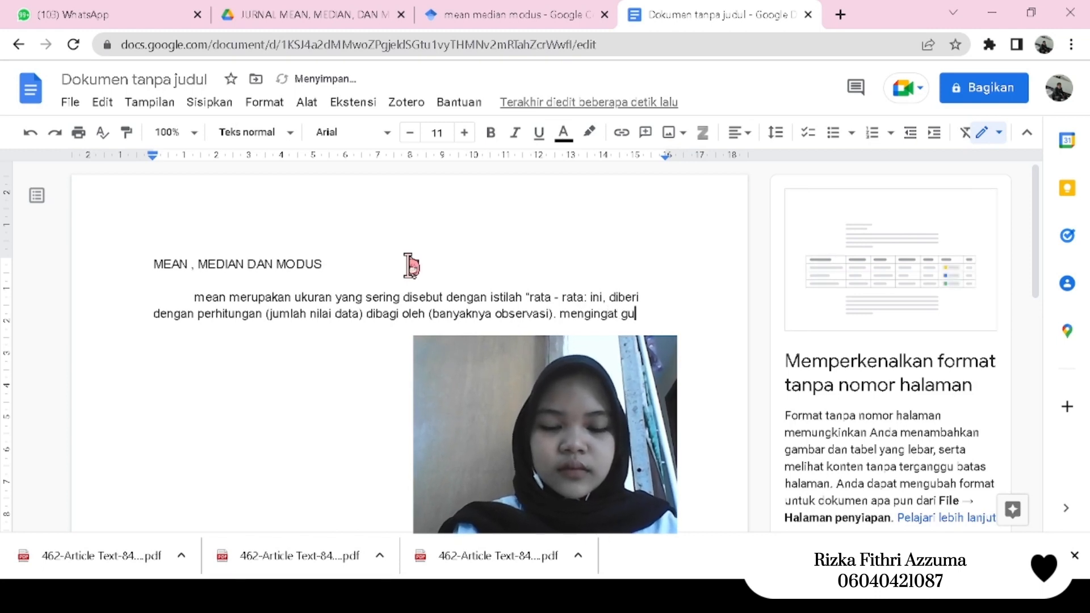
type("gus data yang")
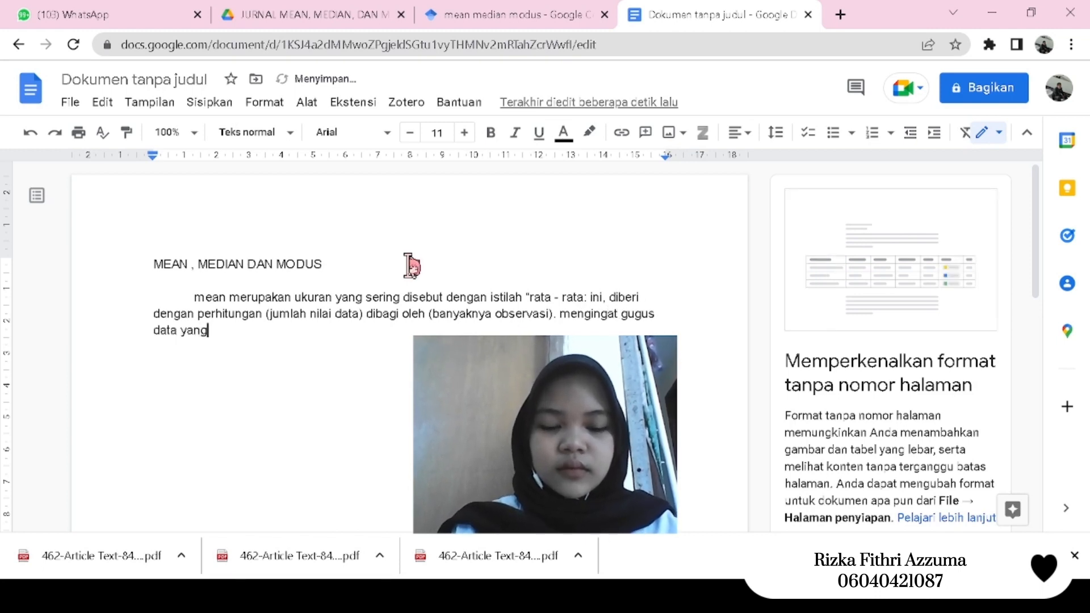
type(" diamati ")
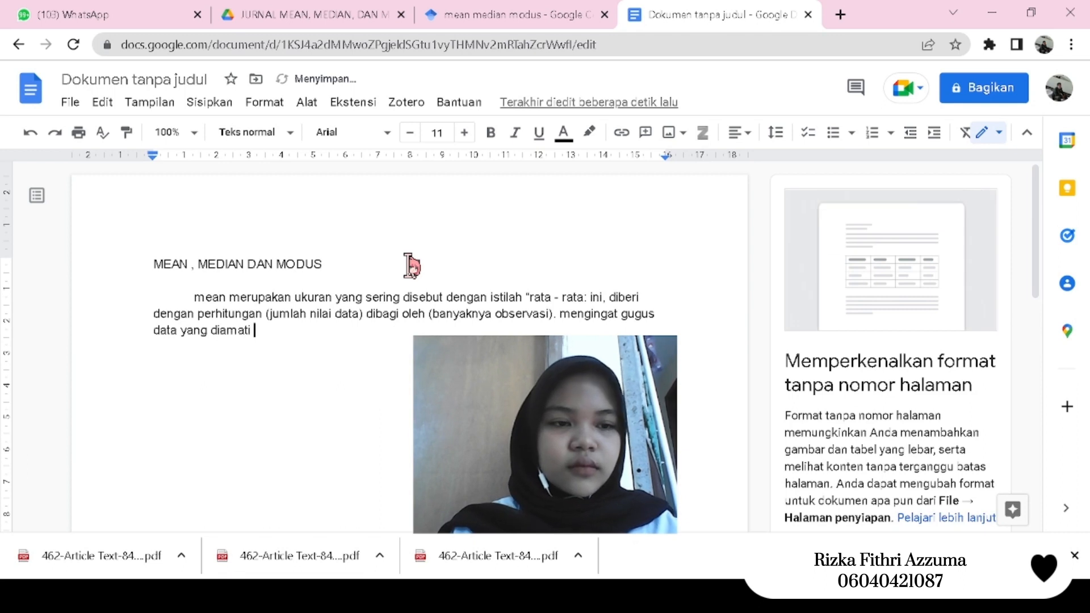
type("bisa")
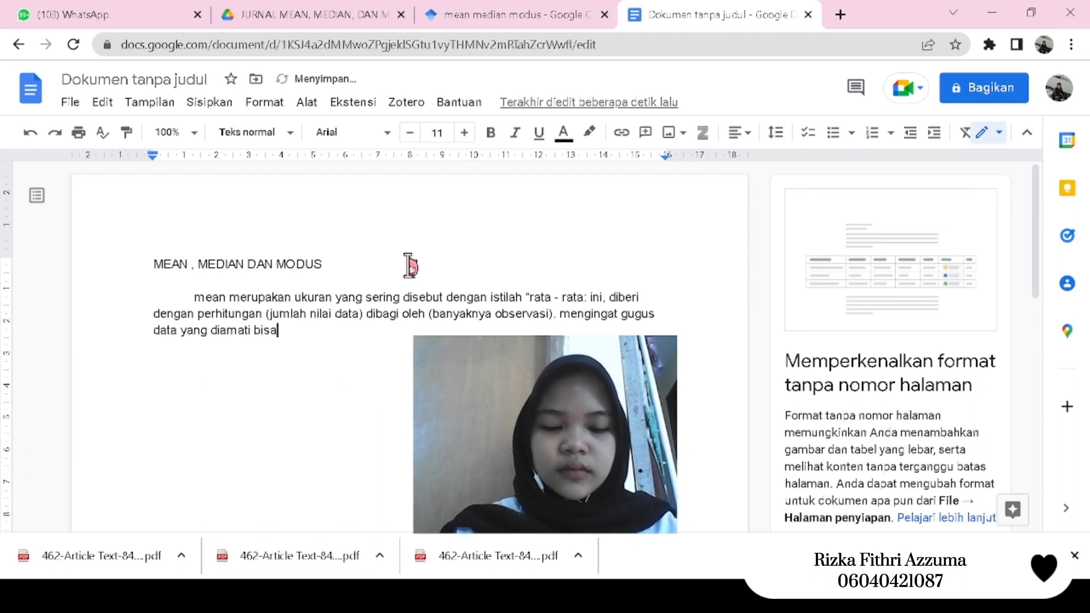
type(" diperoleh")
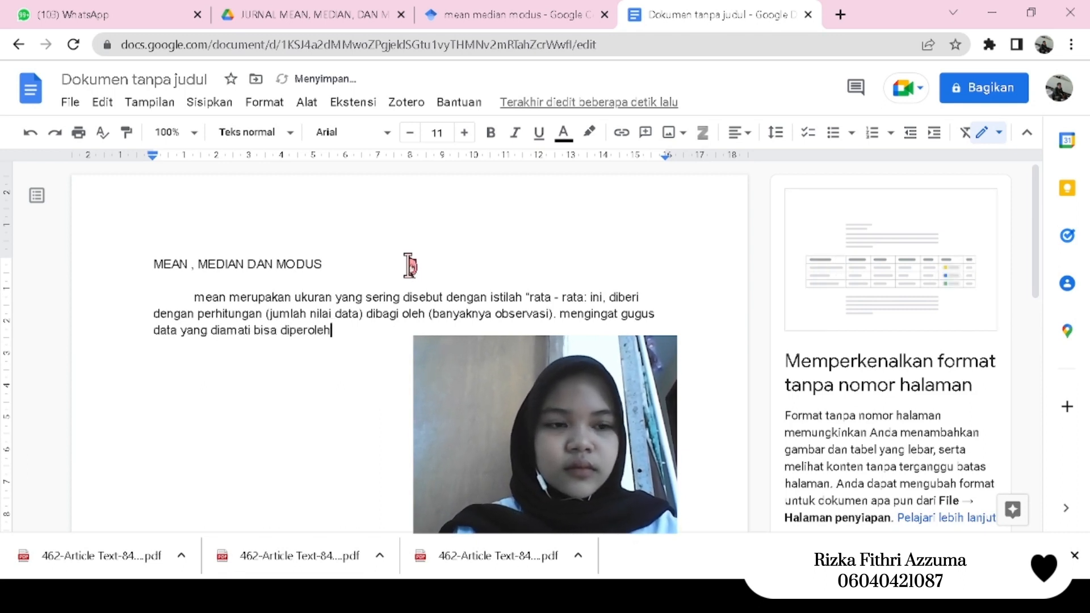
type(" dari")
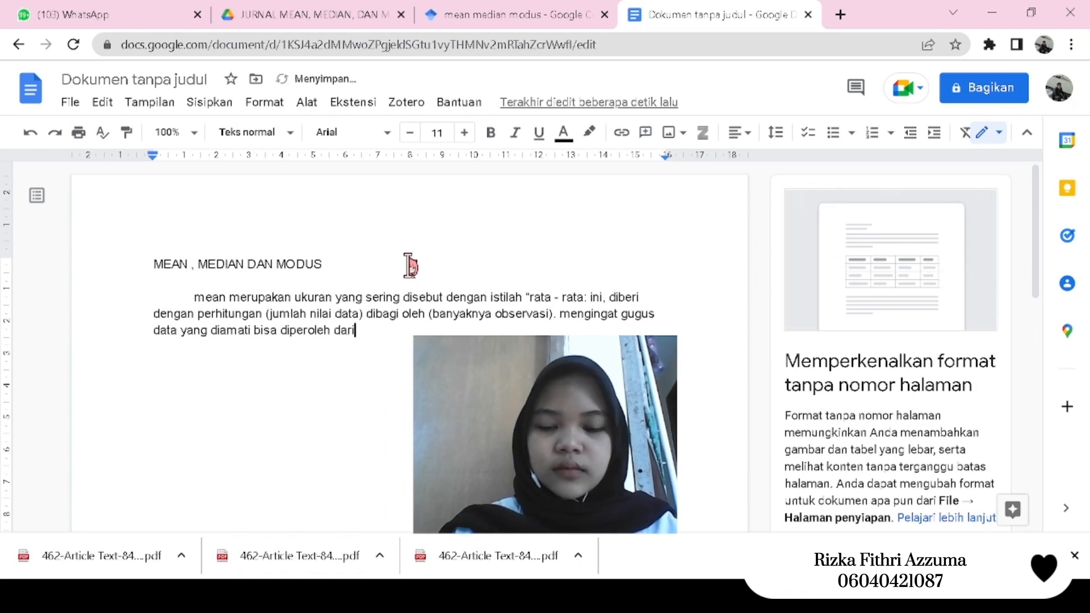
type(" populasi")
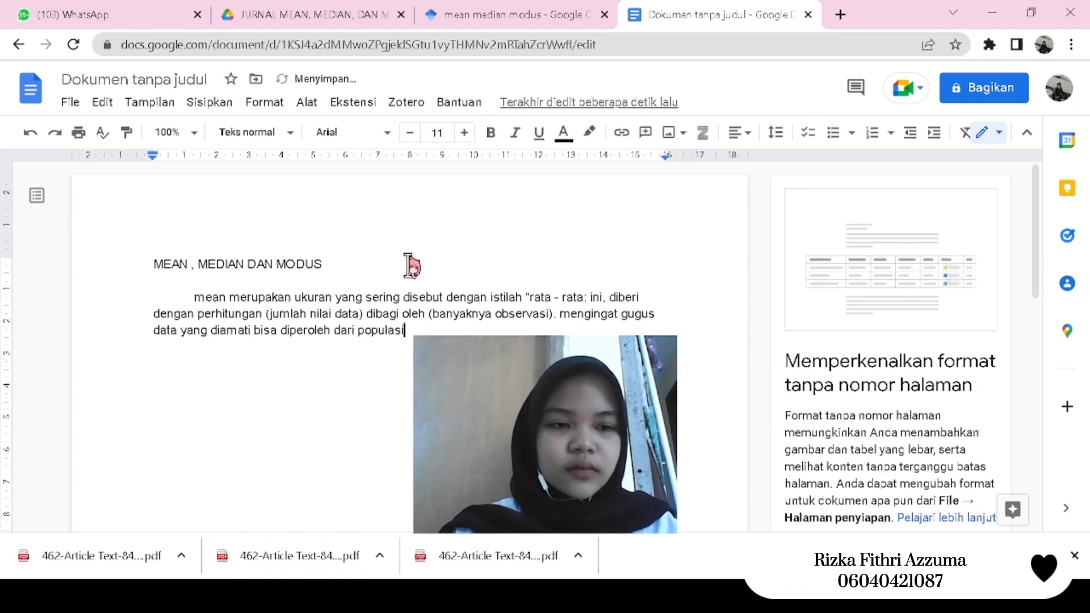
type(" atau ")
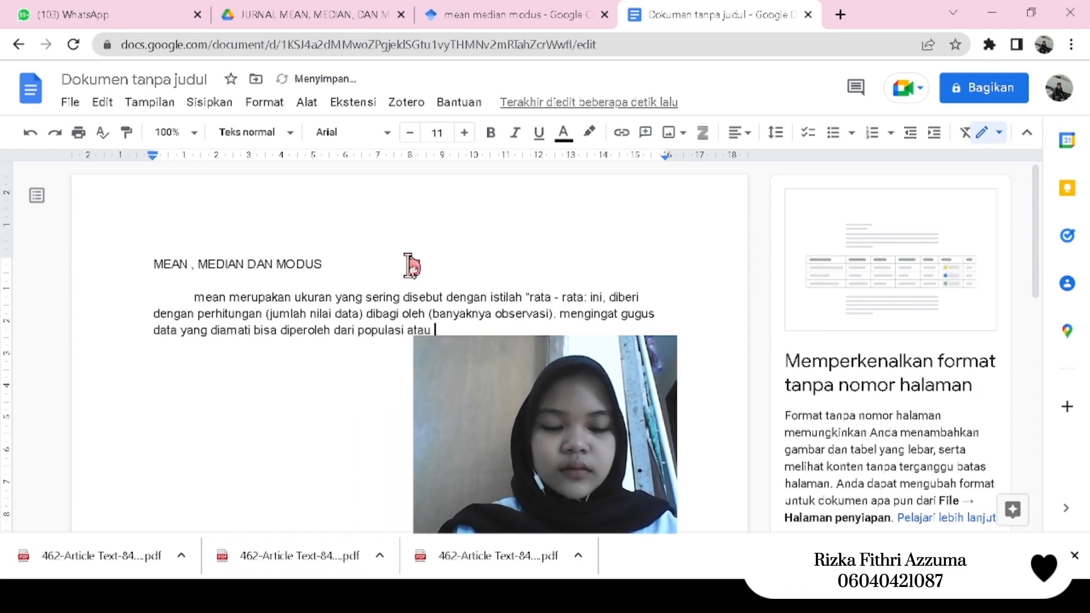
type("dari sampel")
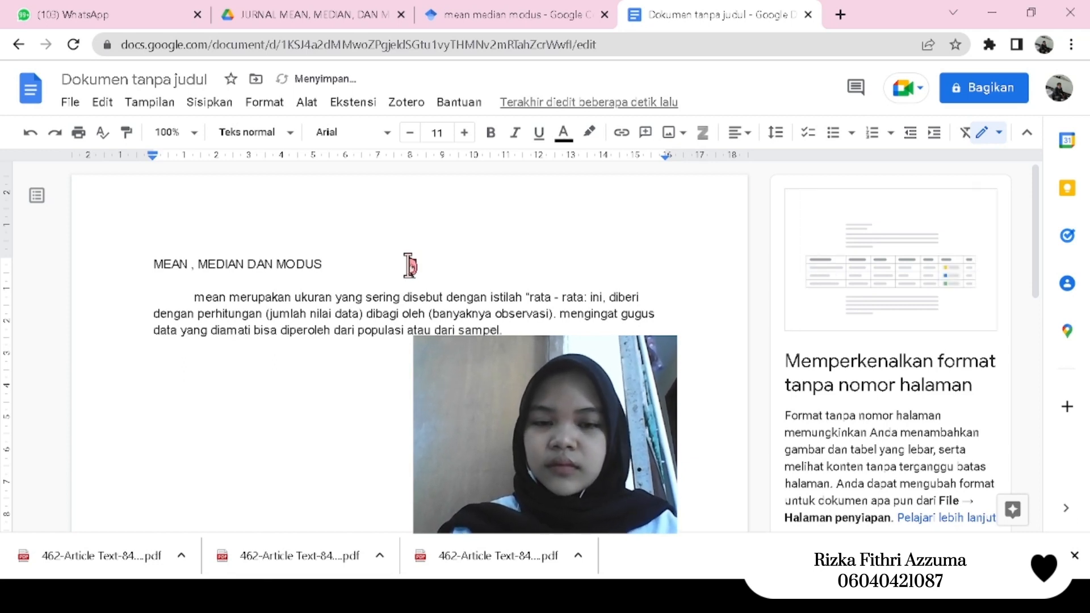
type(".")
- Start a new indented paragraph below the mean text with "median adalah nilai tengah"
key("Return")
key("Tab")
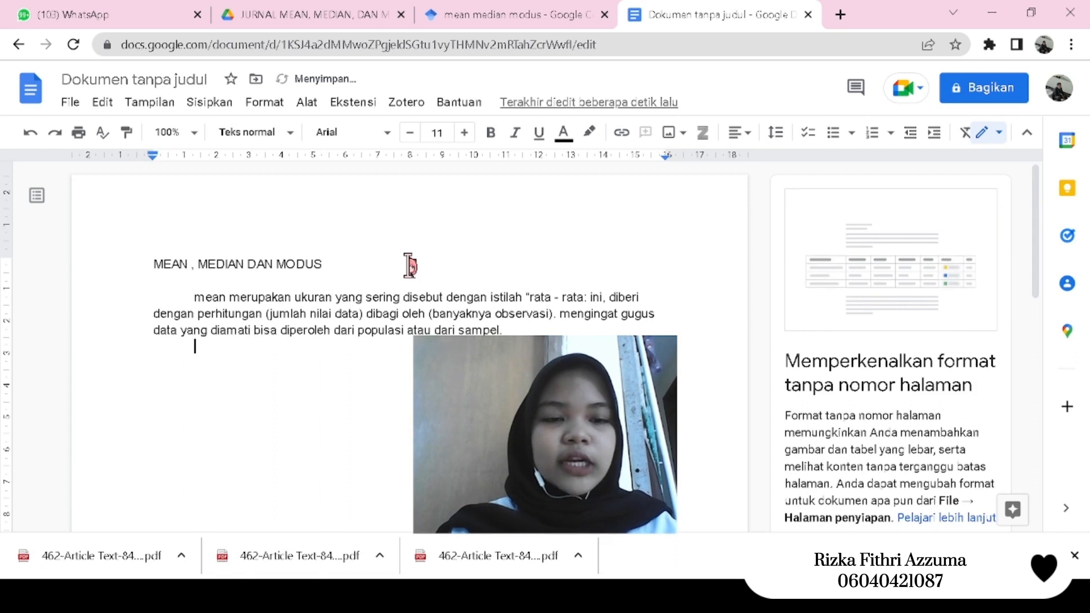
type("median ")
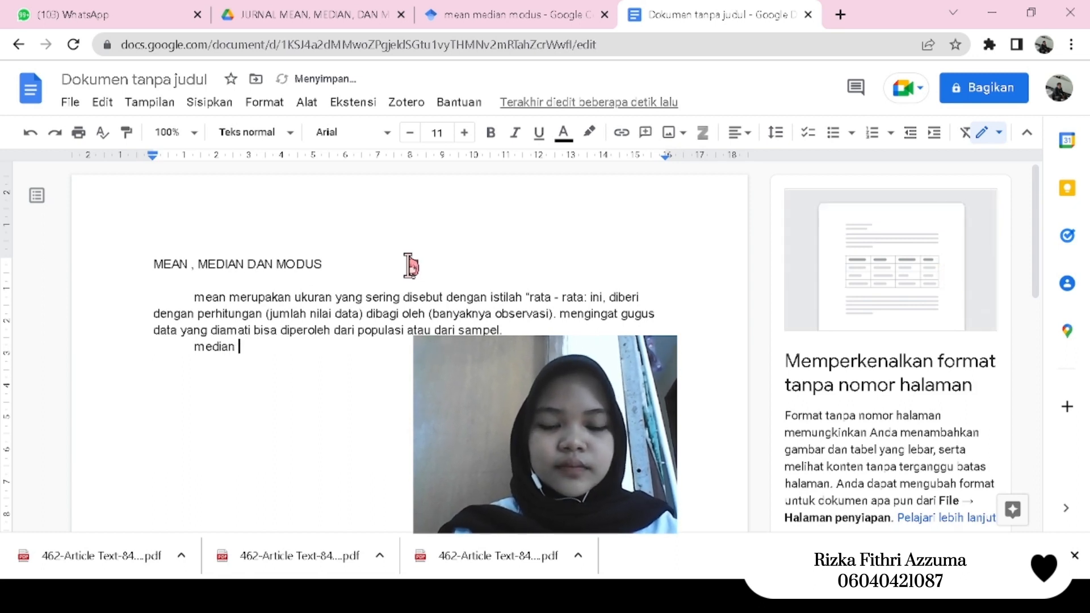
type("adalah n")
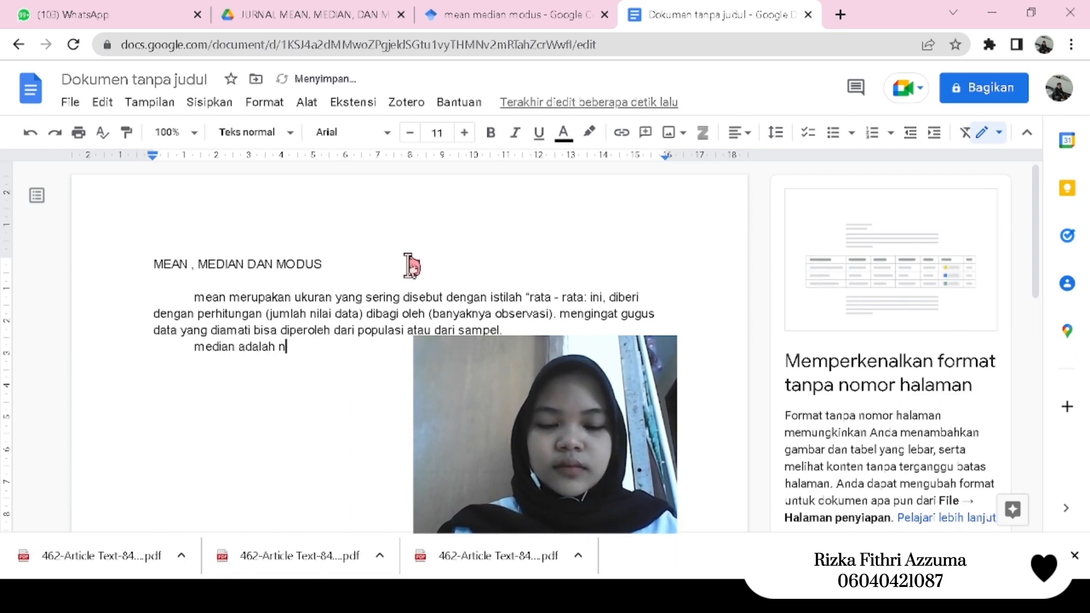
type("ilai ta")
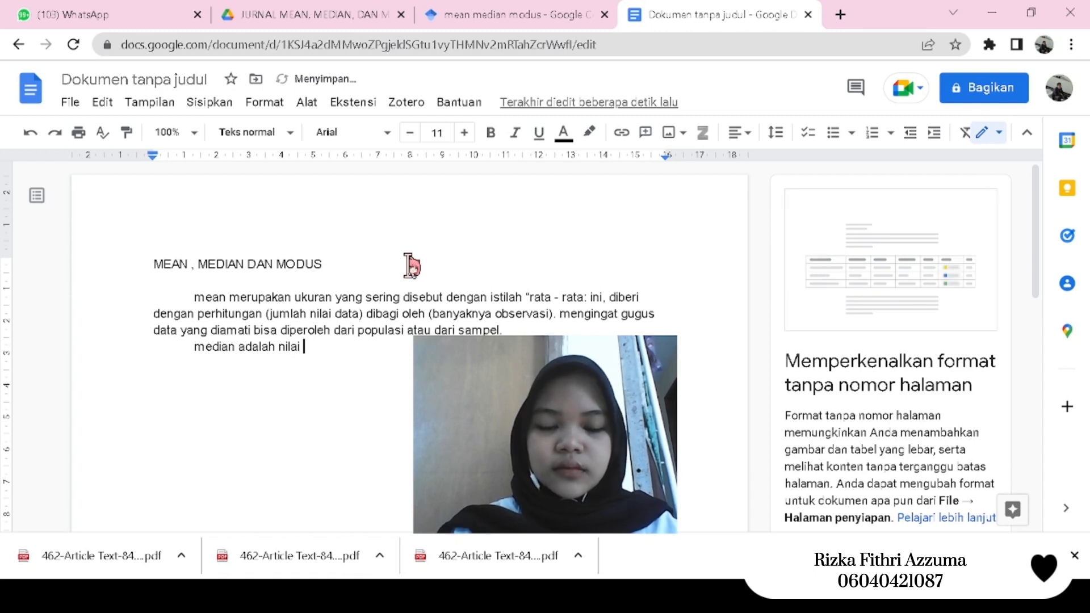
key("BackSpace")
type("engah ")
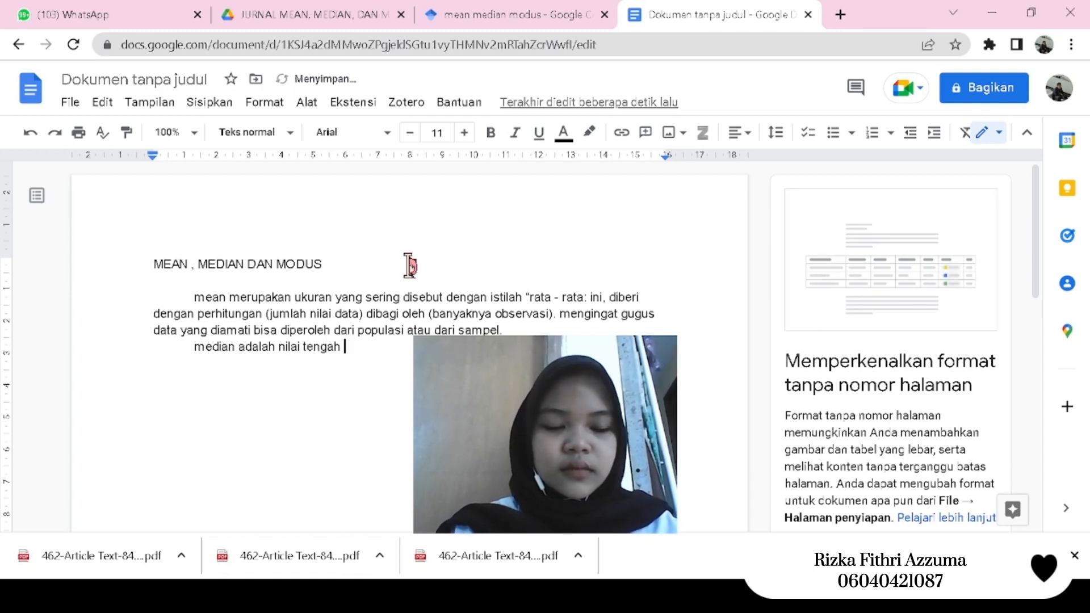
type("dari niali")
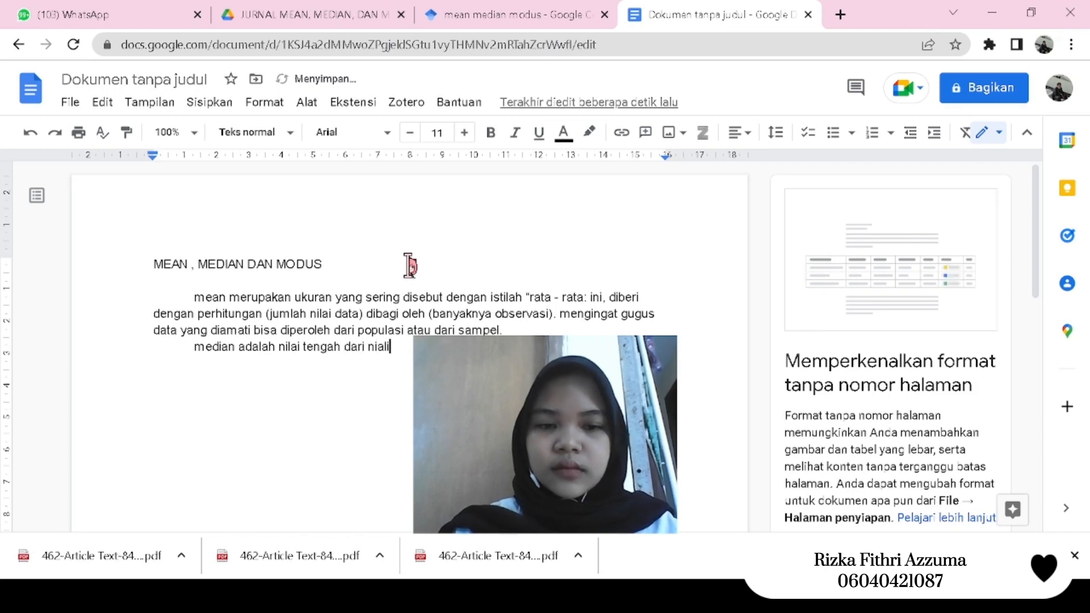
- Continue the median sentence with "dari nilai - nilai" and end it with "menurut besarnya data."
key("BackSpace")
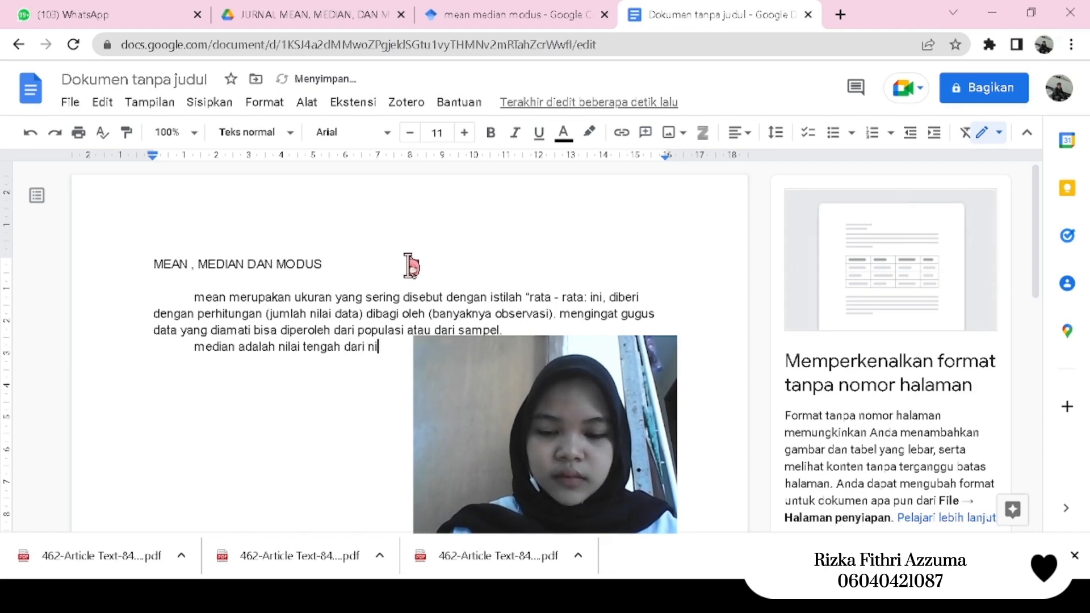
type("lai - nil")
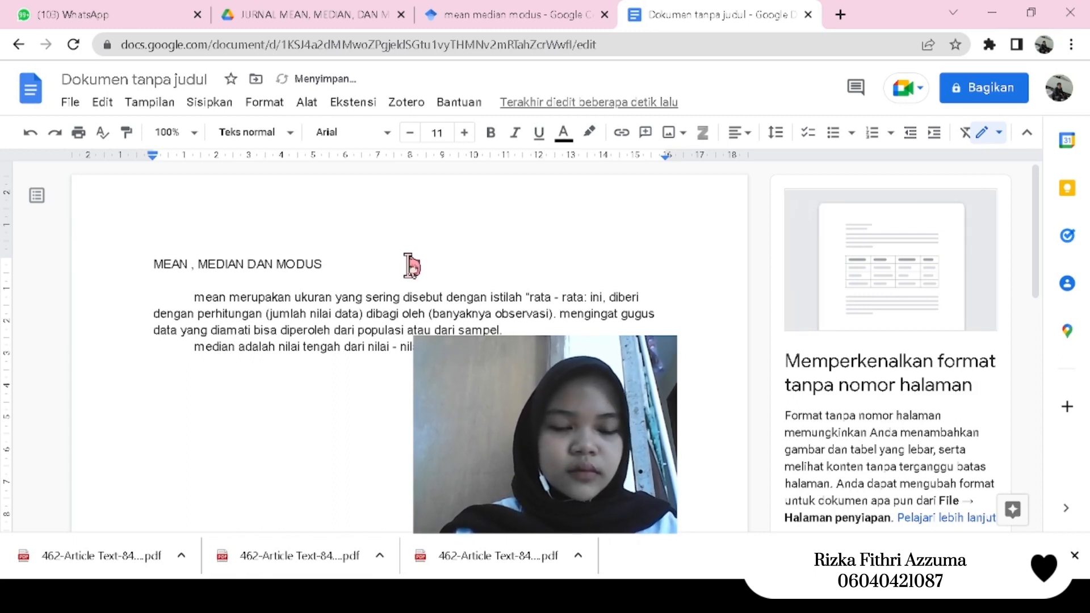
type("menurut ")
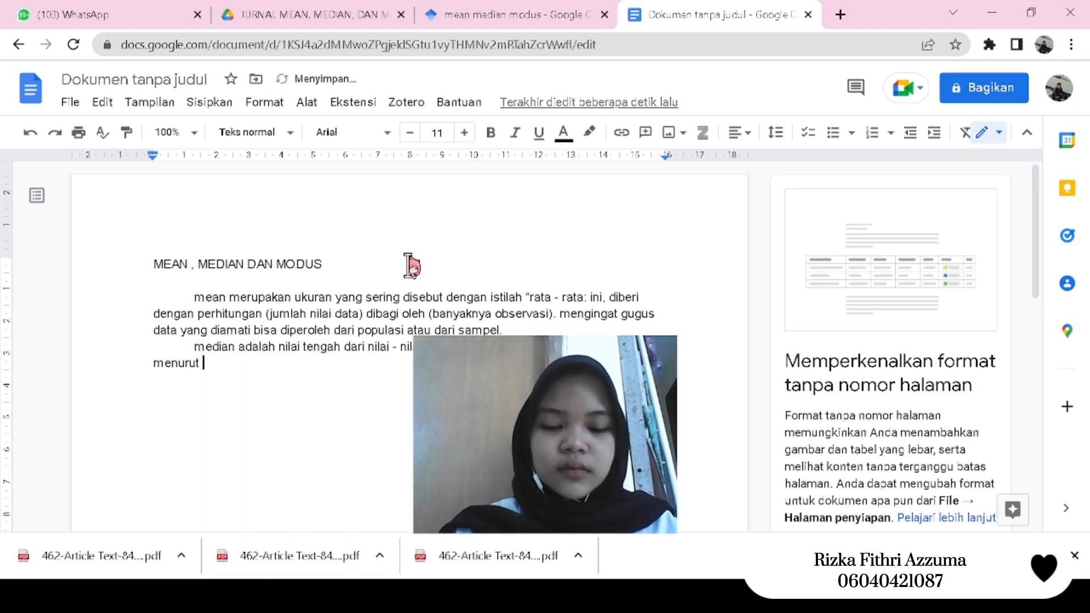
type("besarnya ")
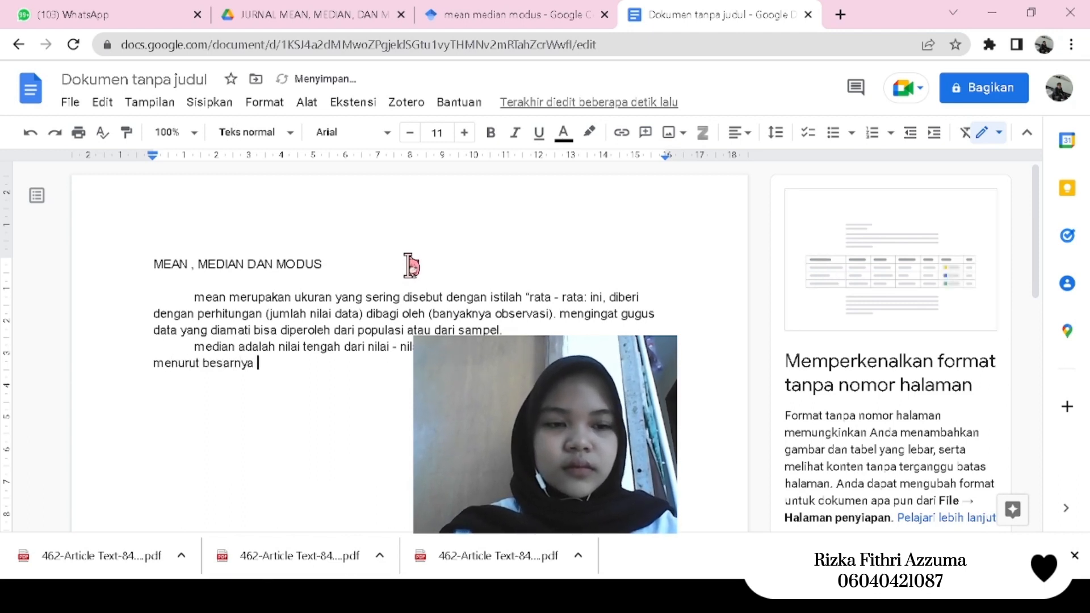
type("data")
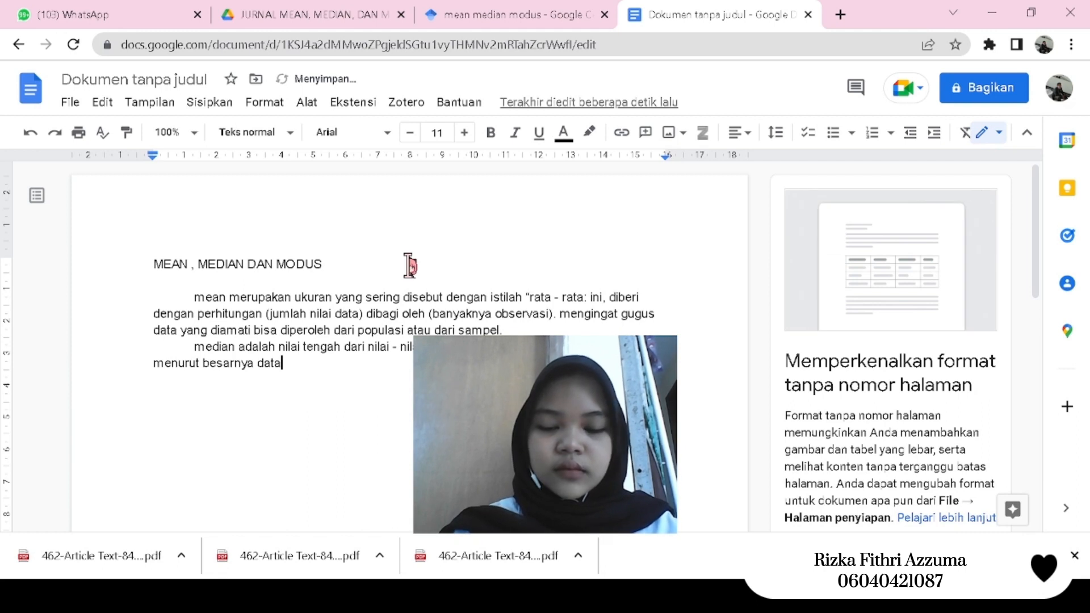
type(". dan nili")
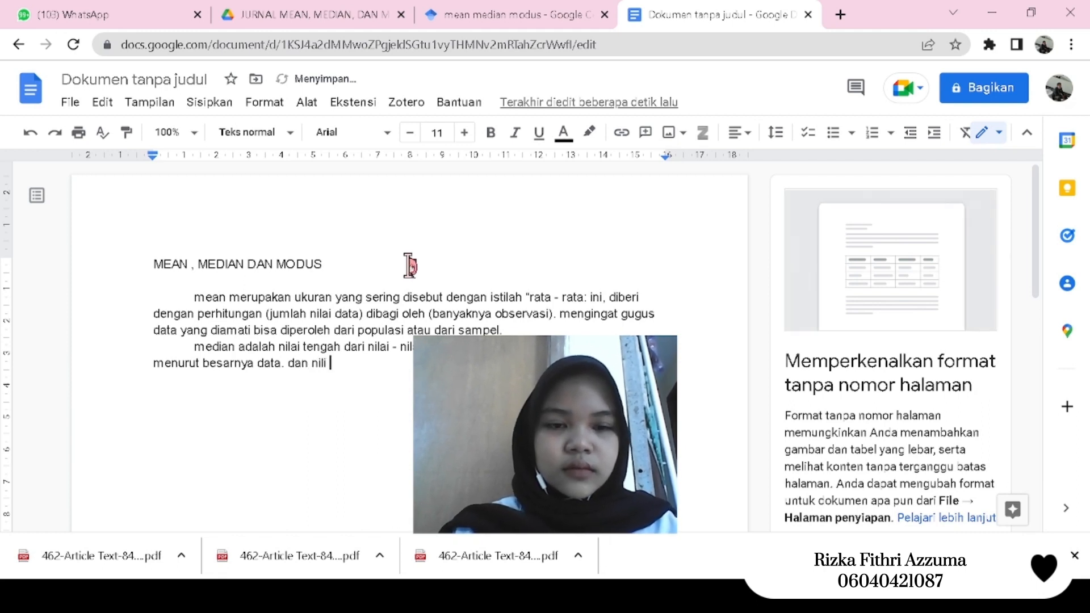
- Add the closing sentence of the median paragraph, beginning "dan nilai ini sering disebut dengan"
key("BackSpace")
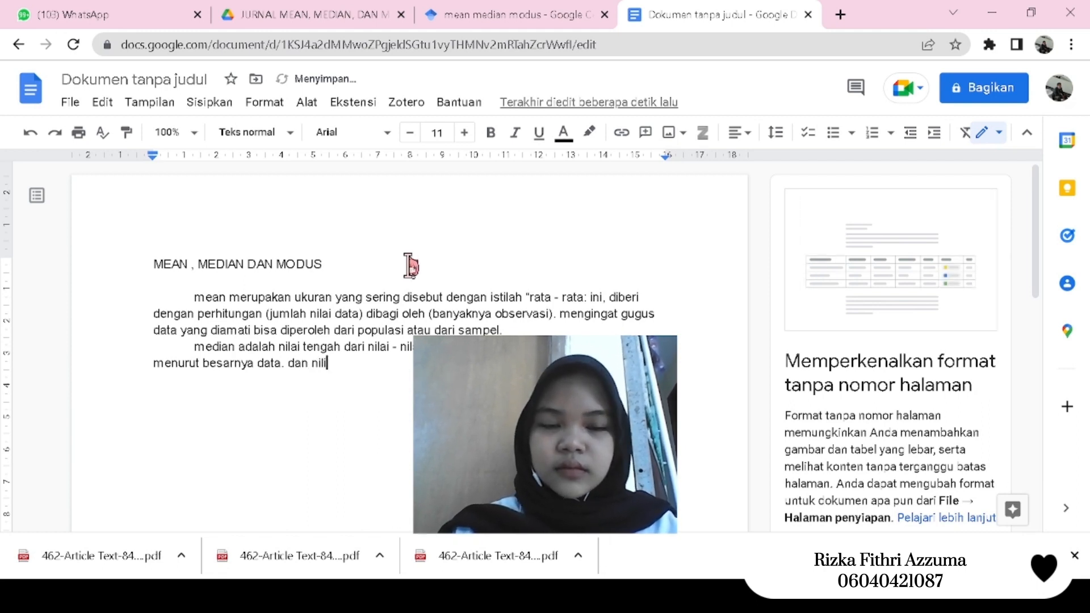
type("ini ")
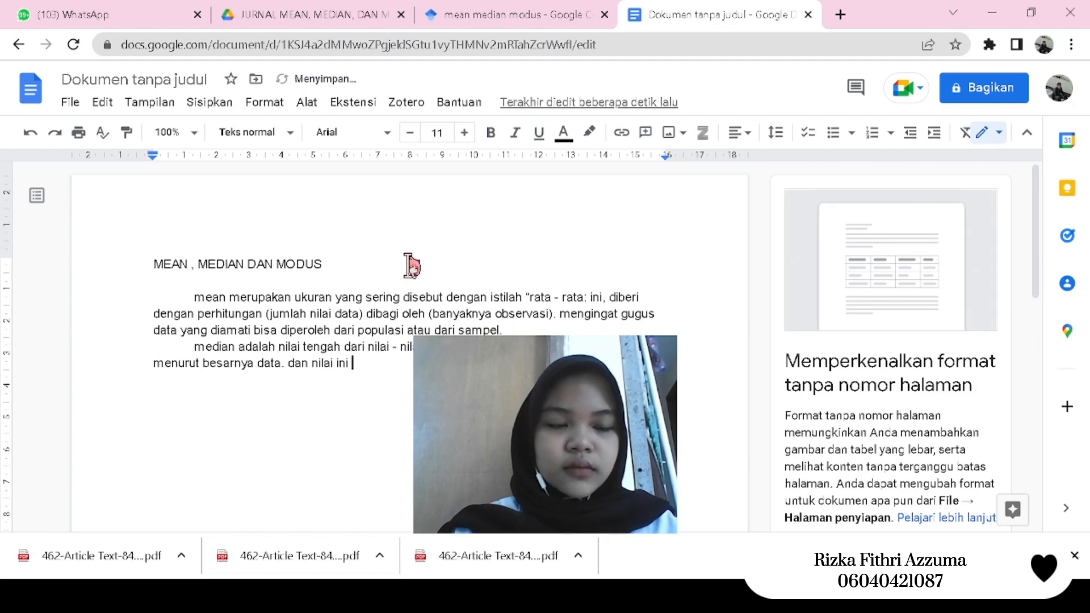
type("sering dise")
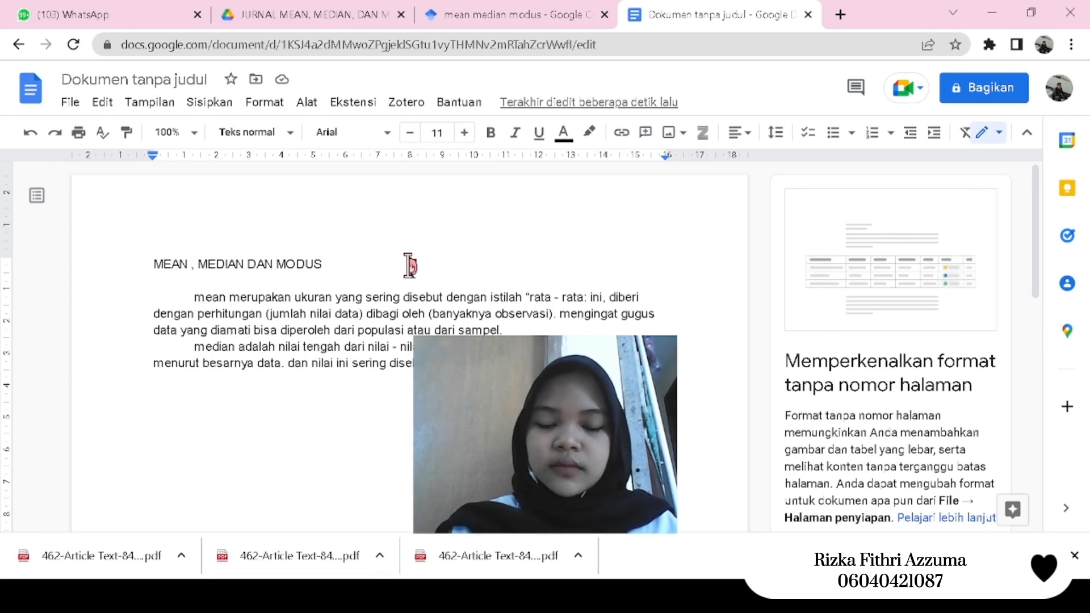
- Start a new indented paragraph below the median text with "modus adalah nilai yang mempunyai frekuensi"
key("Return")
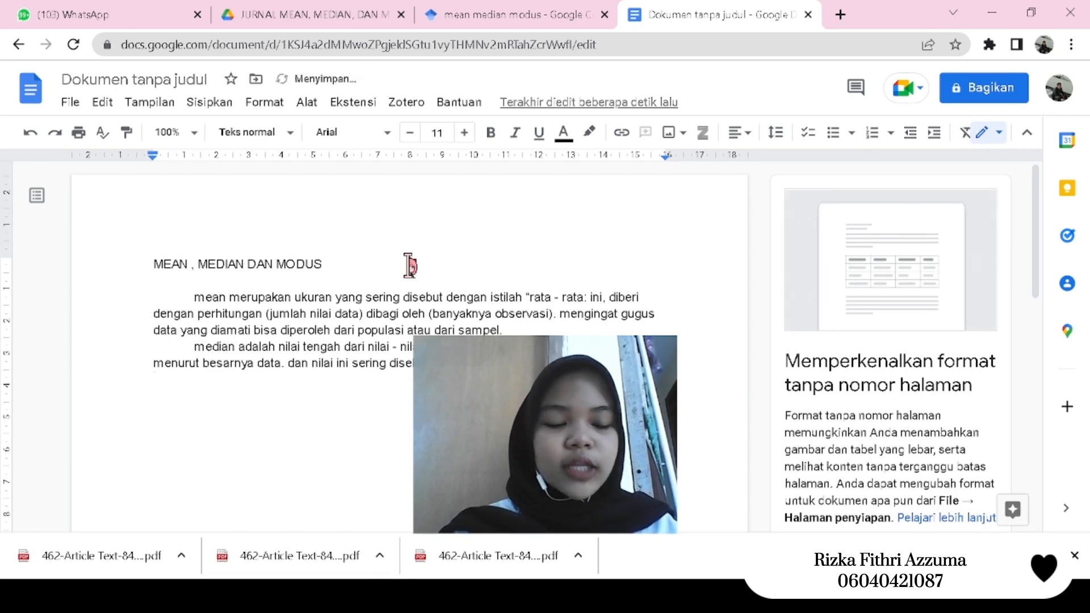
type("modus ")
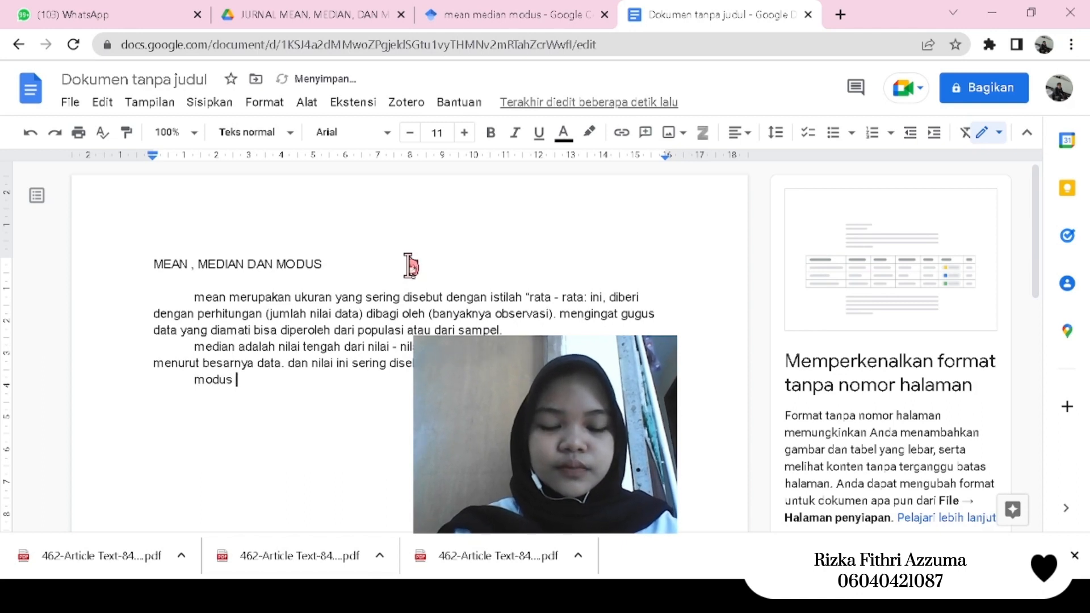
type("adalah")
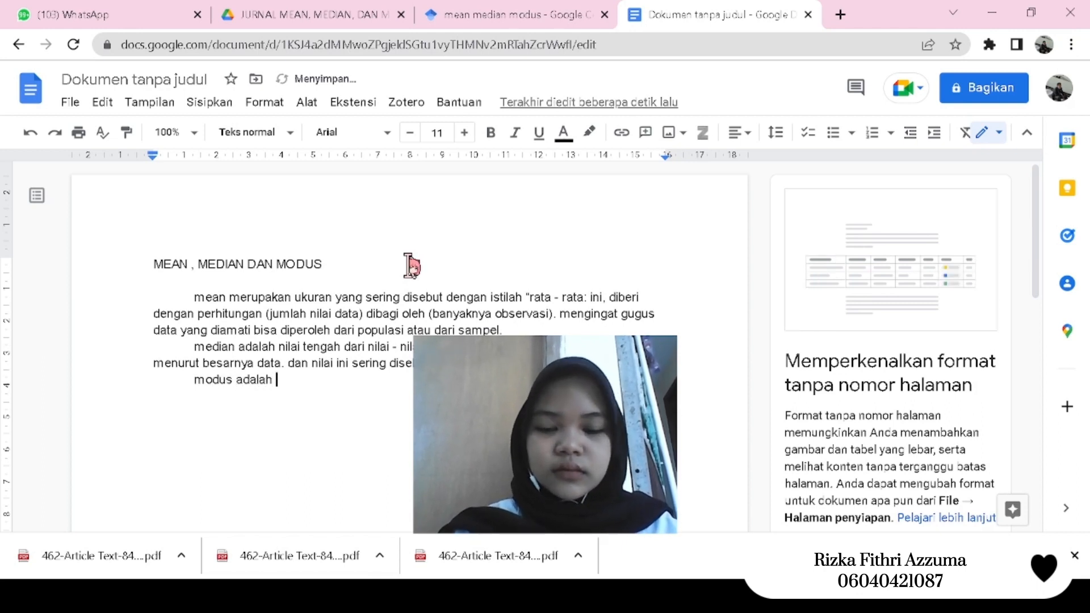
type(" nilai yang")
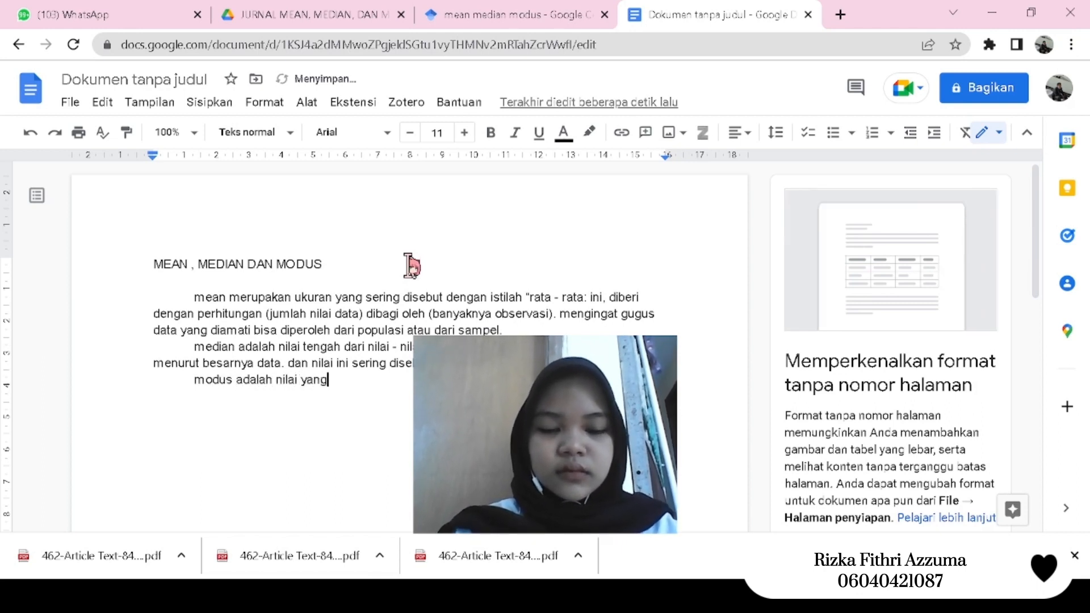
type(" mempunyai")
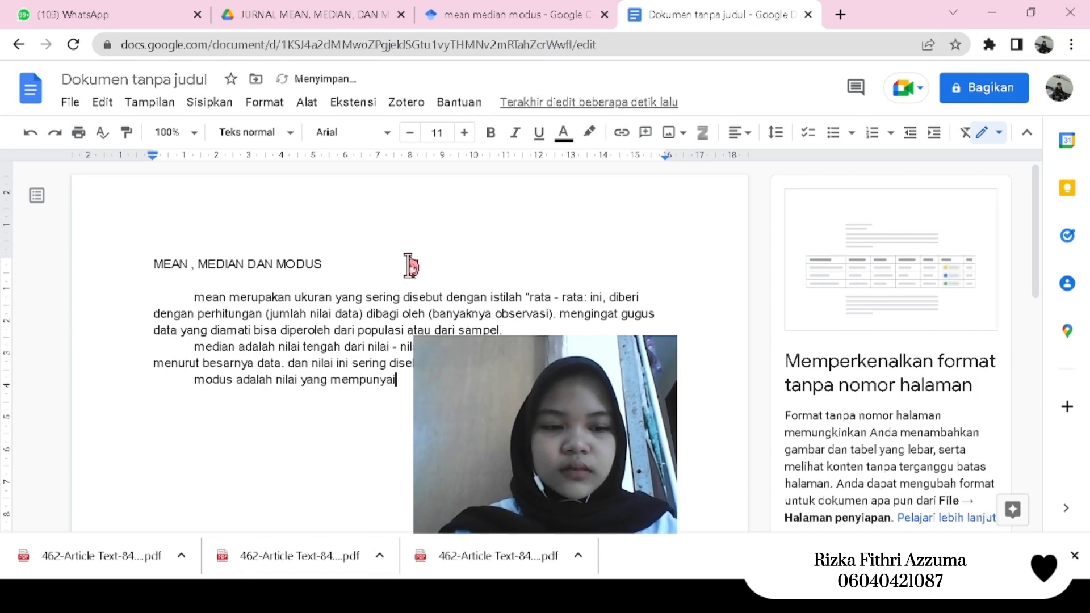
type(" fre")
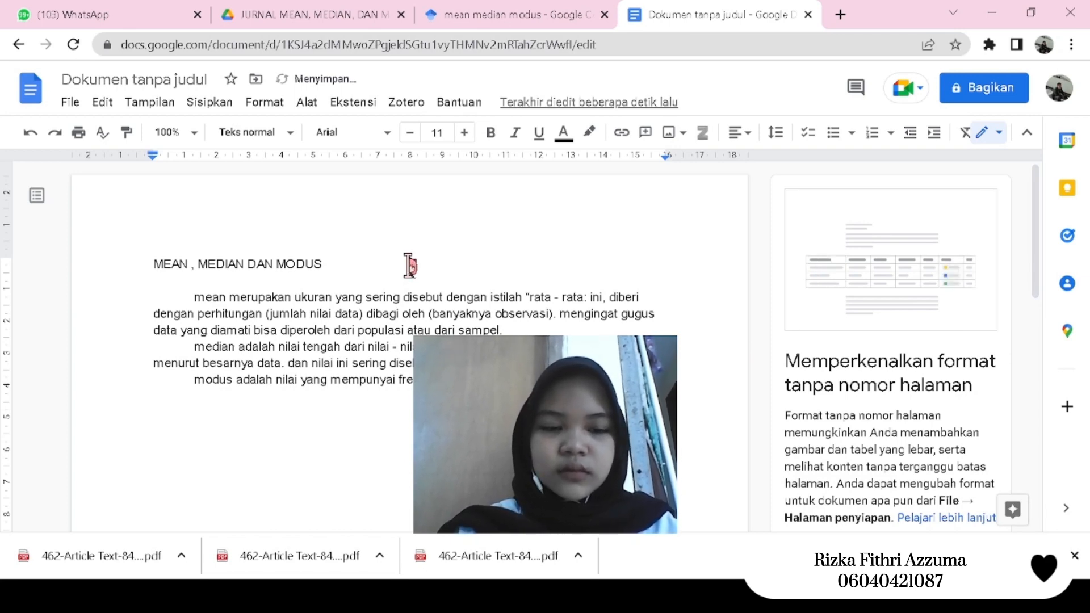
- Continue the modus paragraph with "ukuran ini biasanya digunakan untuk mengetahui tingkat" and complete the sentence
type("ukuran")
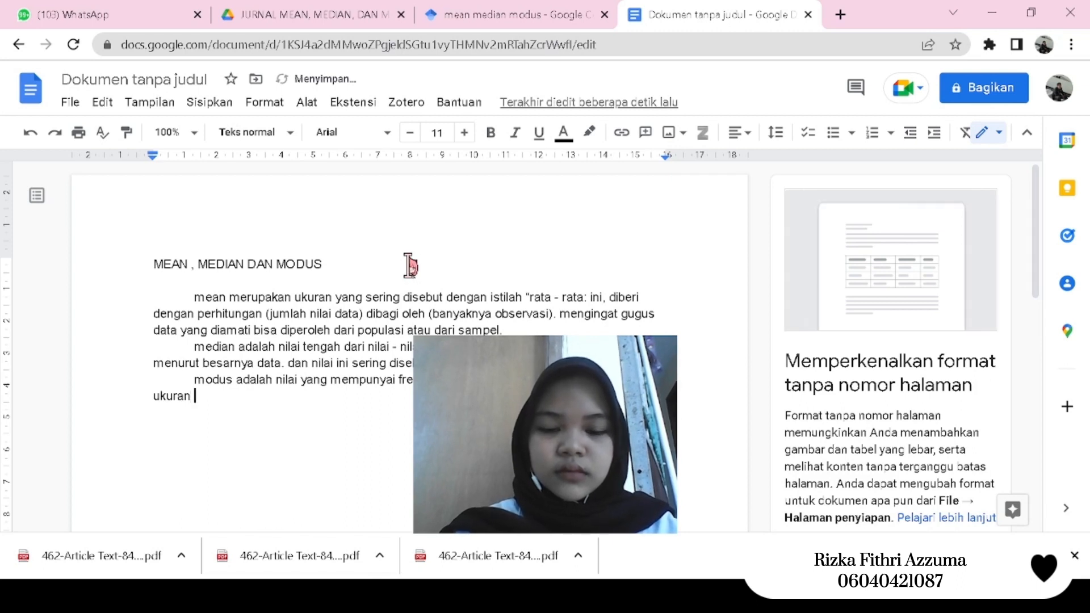
type(" ini bia")
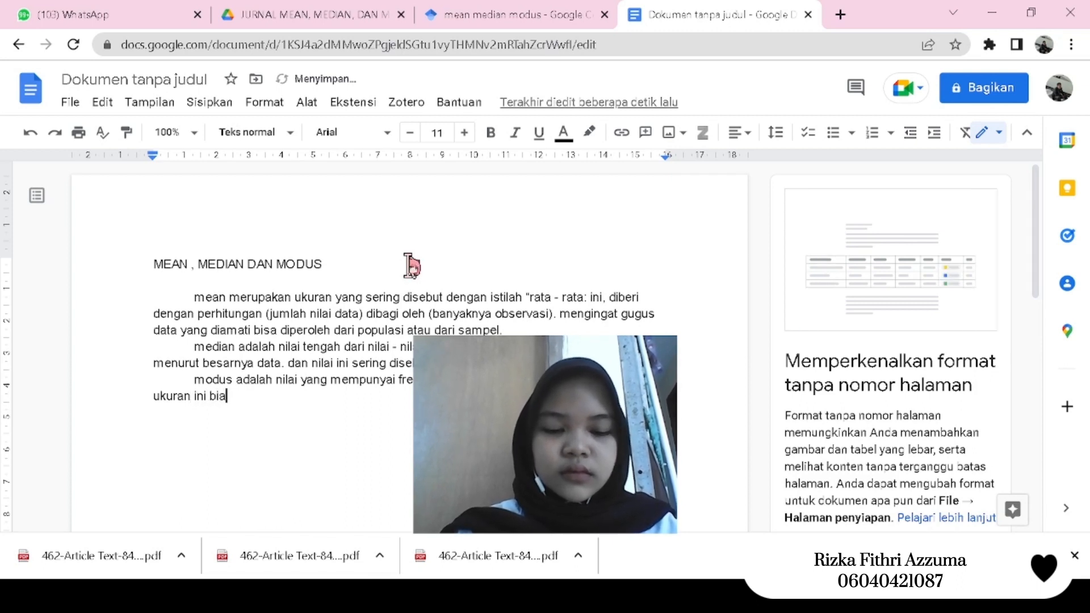
type("sanya ")
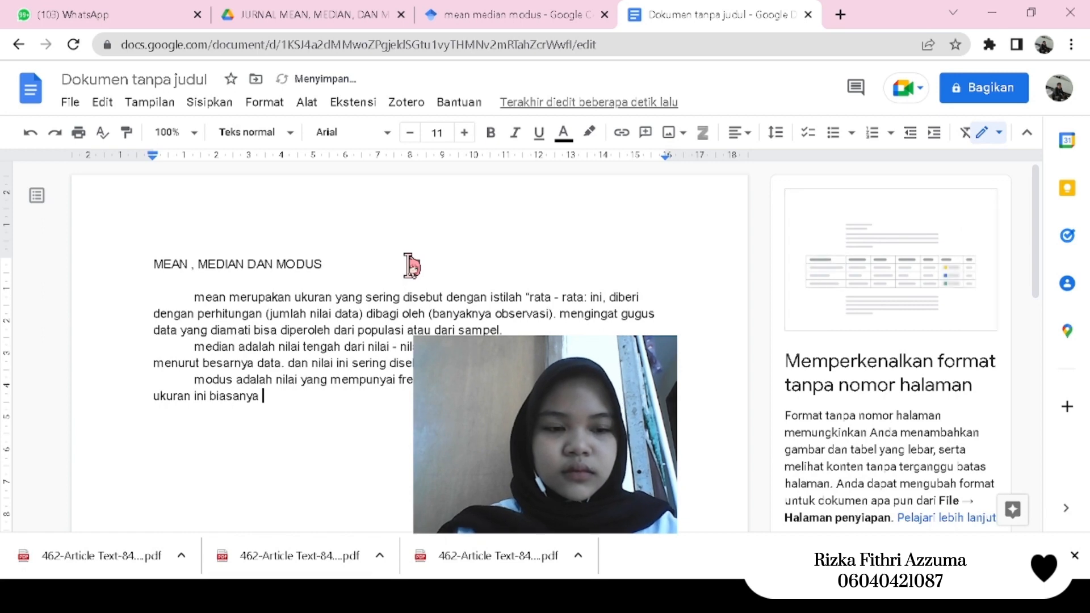
type("dig")
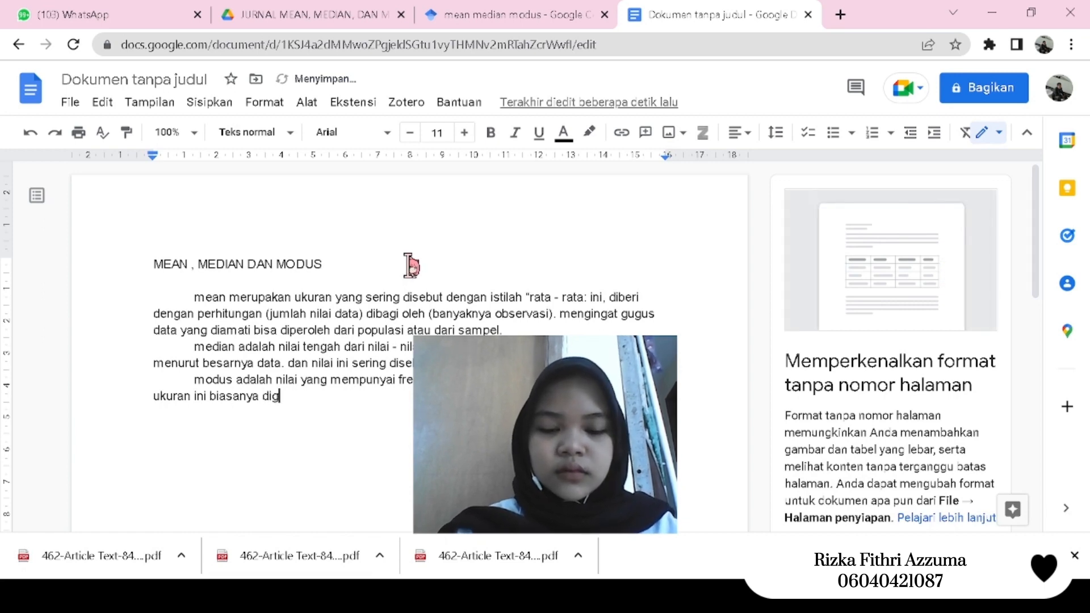
type("unakan")
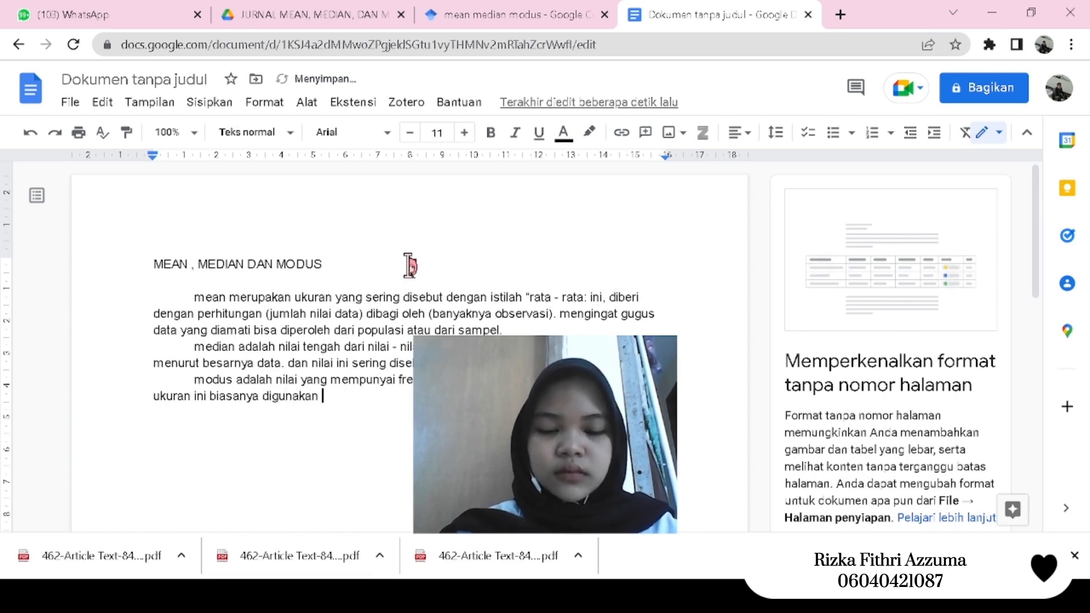
type(" untuk")
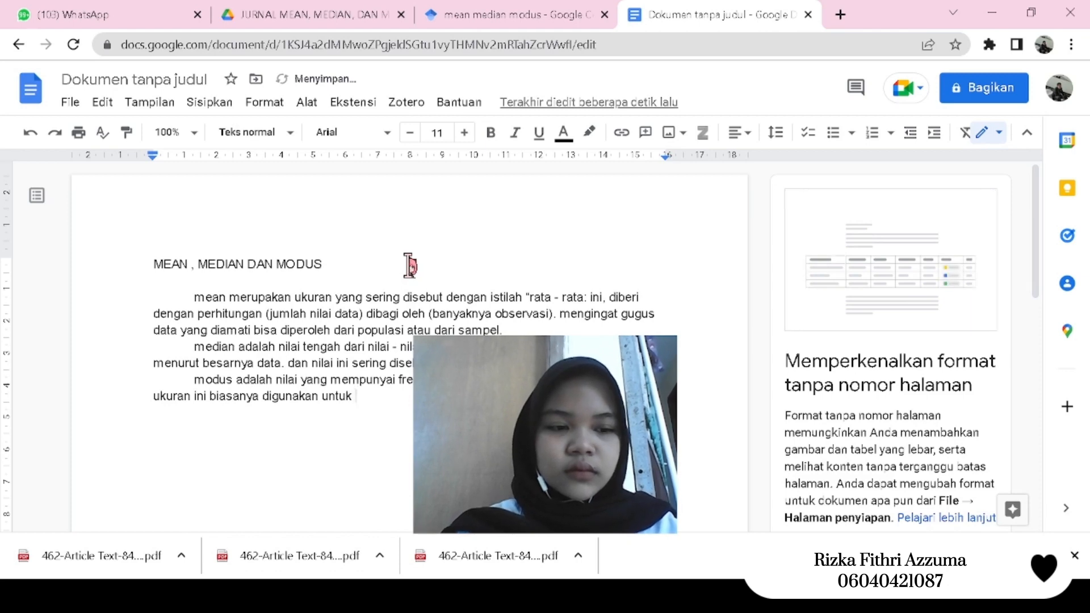
type(" mengetahu")
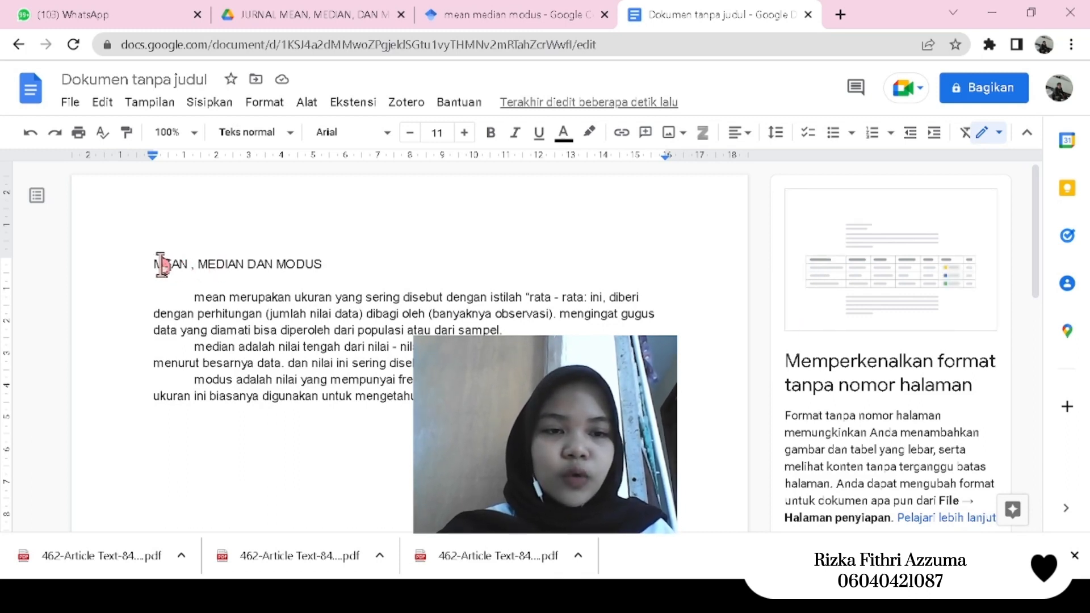
- Make the whole title "MEAN , MEDIAN DAN MODUS" bold
left_click_drag(162, 263, 348, 262)
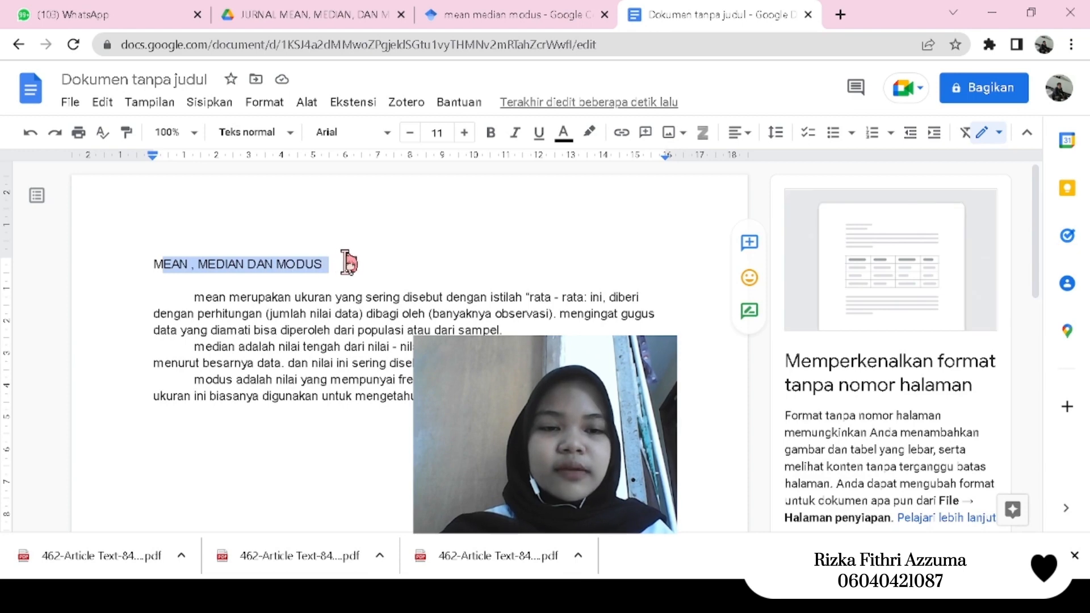
left_click(277, 263)
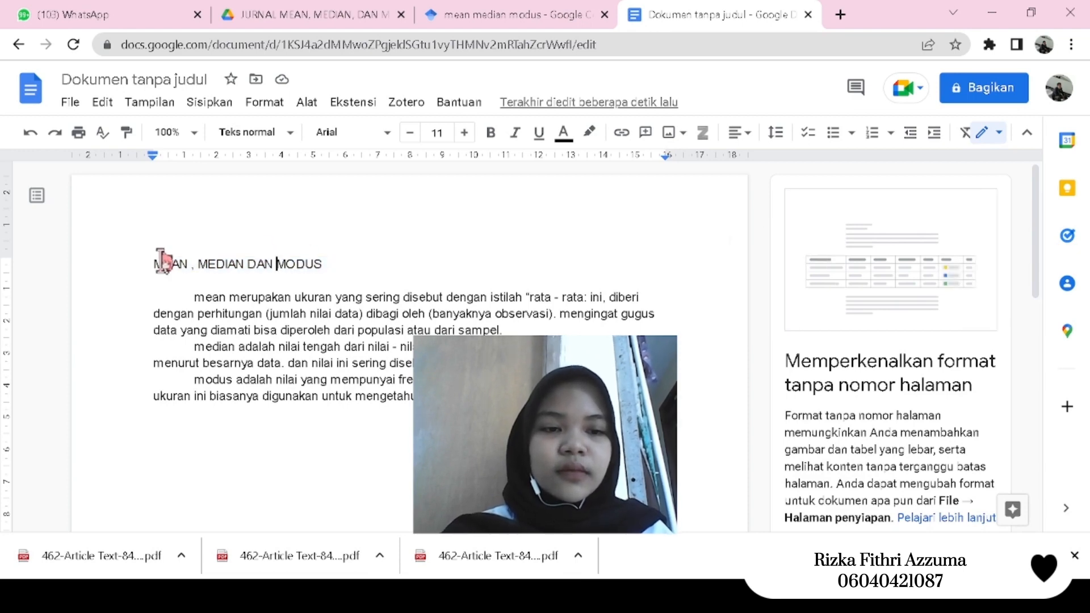
mouse_move(162, 263)
left_mouse_down()
mouse_move(388, 258)
mouse_move(204, 275)
mouse_move(156, 267)
left_mouse_up()
left_click(340, 260)
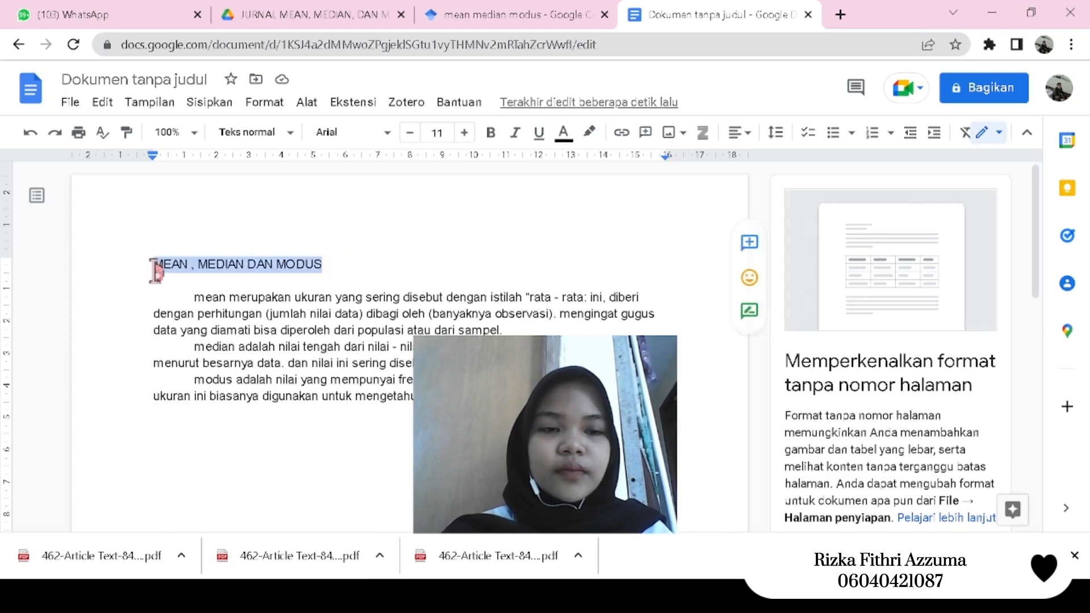
left_click(490, 134)
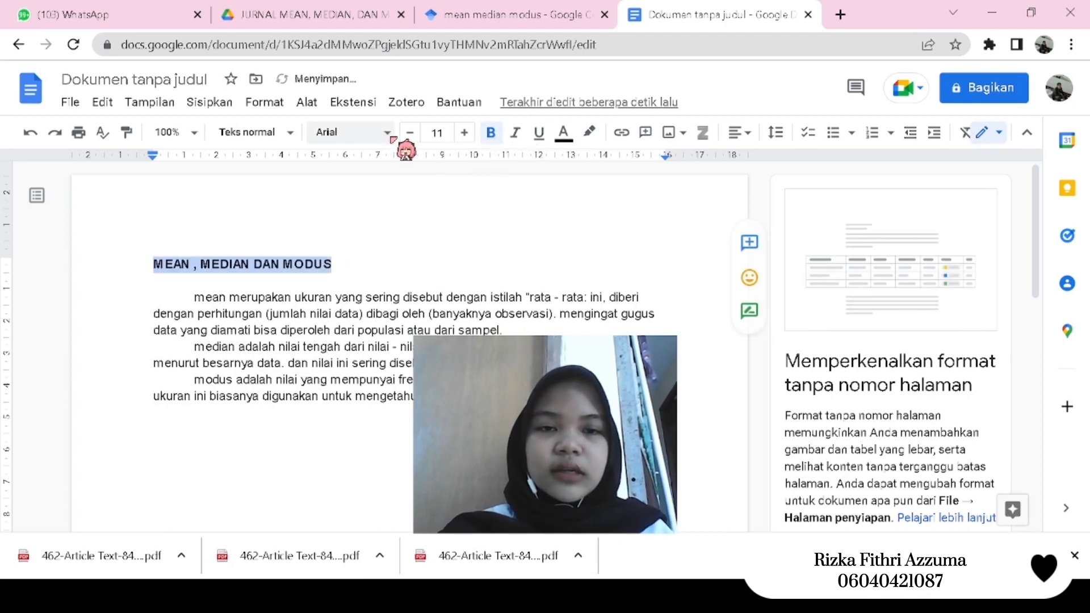
- Set the title's font to Times New Roman at size 12
left_click(391, 136)
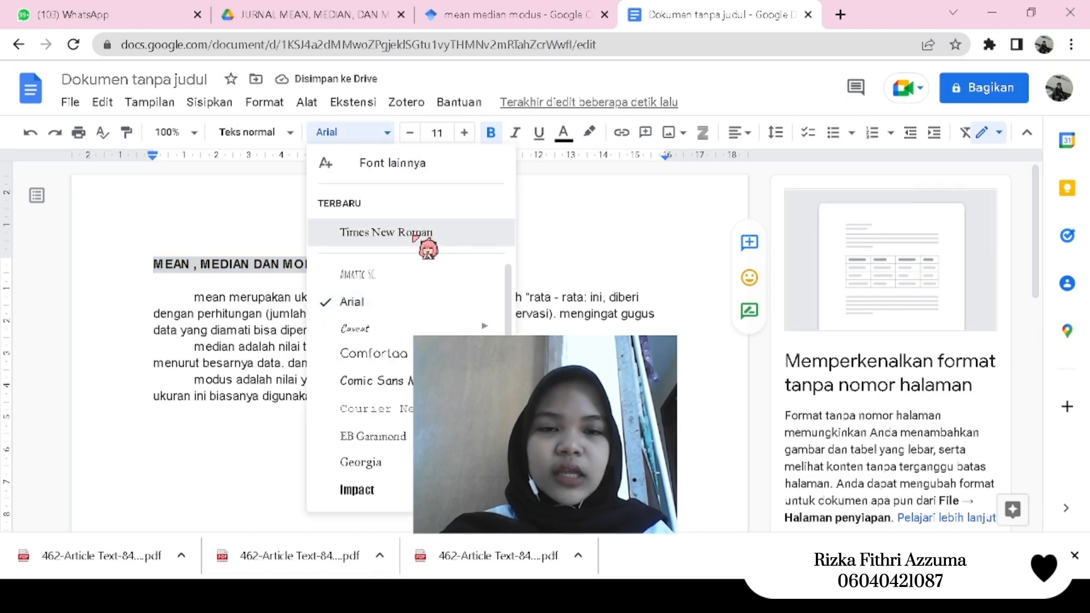
left_click(415, 234)
left_click(448, 133)
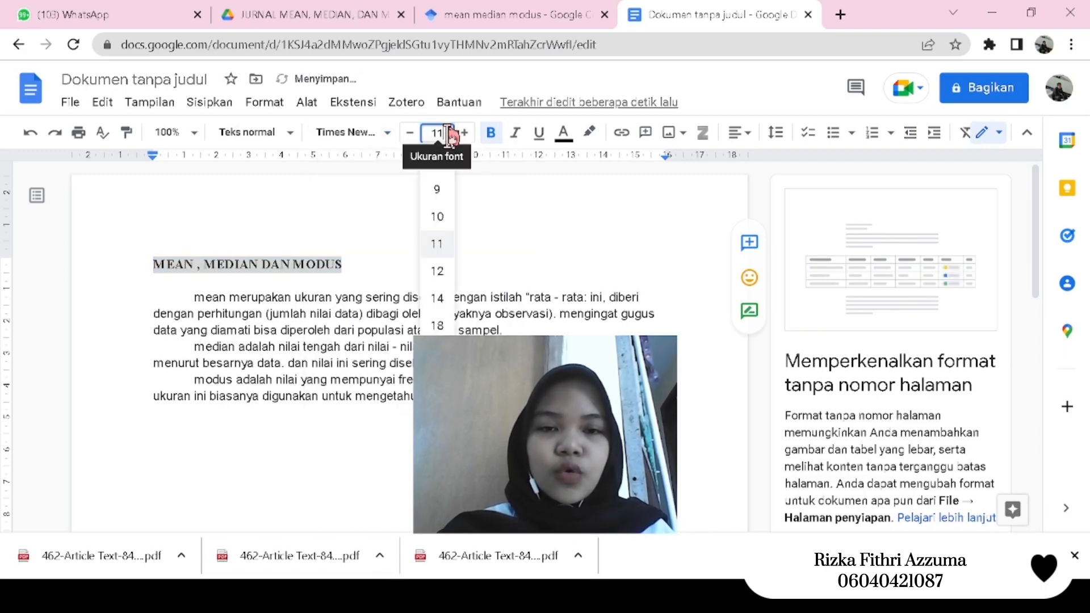
left_click(445, 270)
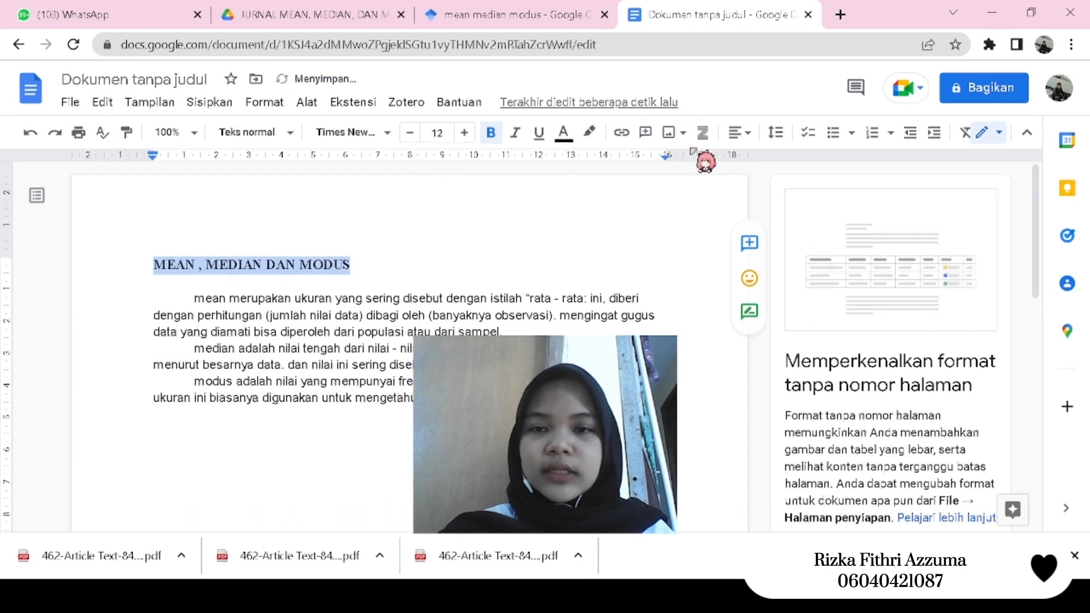
- Center the title "MEAN , MEDIAN DAN MODUS" on the page
left_click(739, 132)
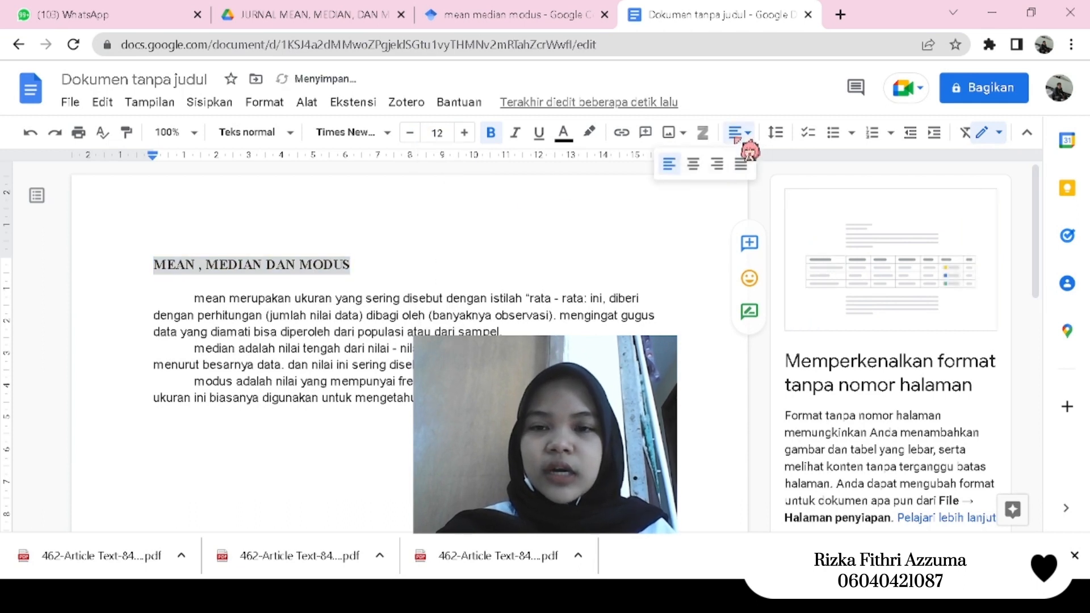
left_click(693, 164)
left_click(505, 282)
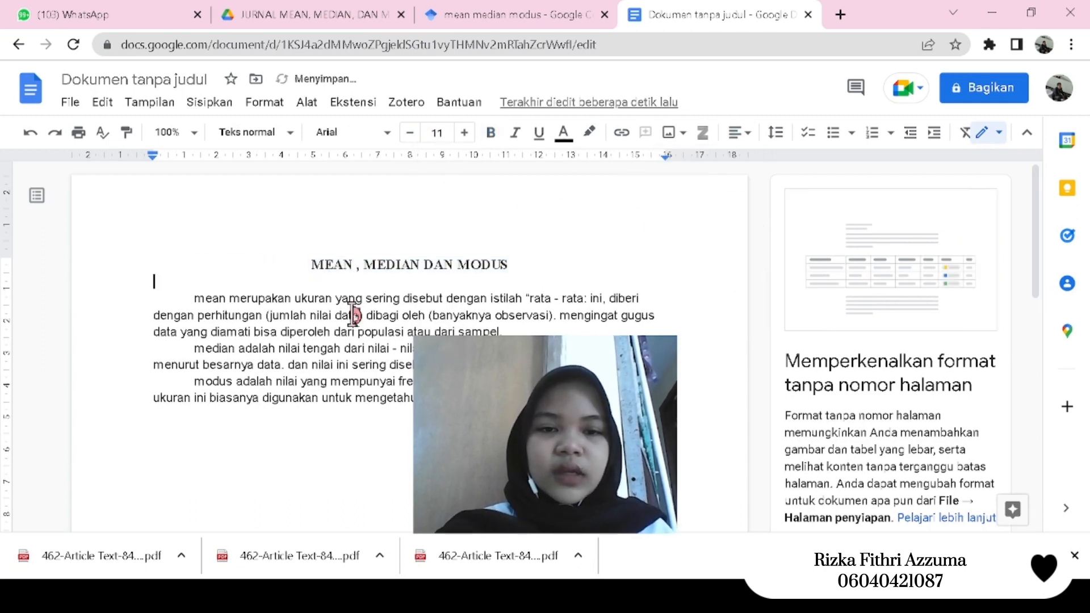
- Change the font of the mean, median and modus paragraphs to Times New Roman
left_click_drag(196, 301, 431, 400)
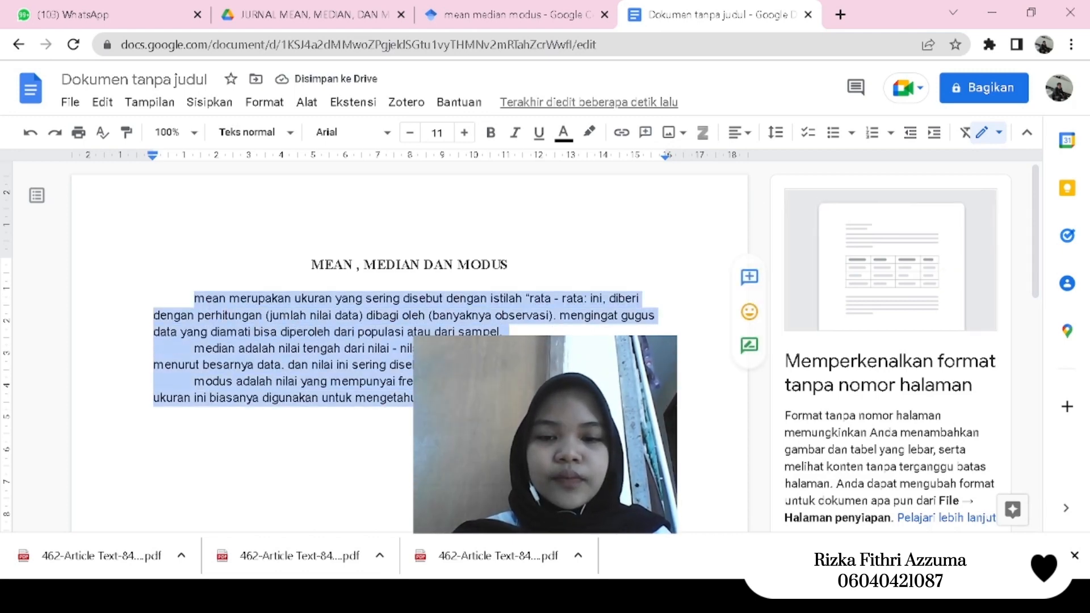
left_click(391, 134)
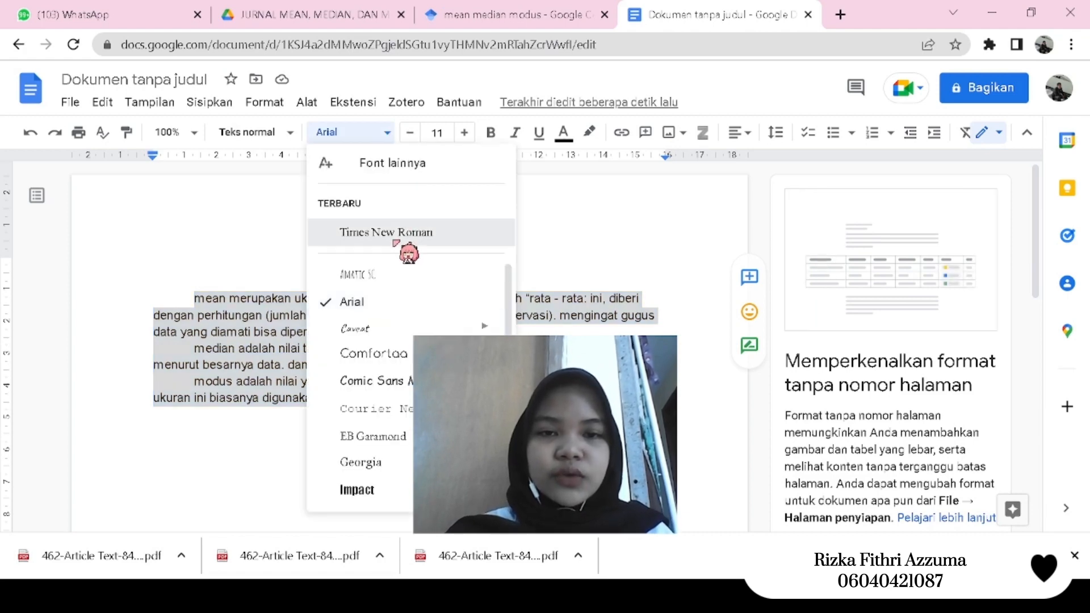
left_click(443, 236)
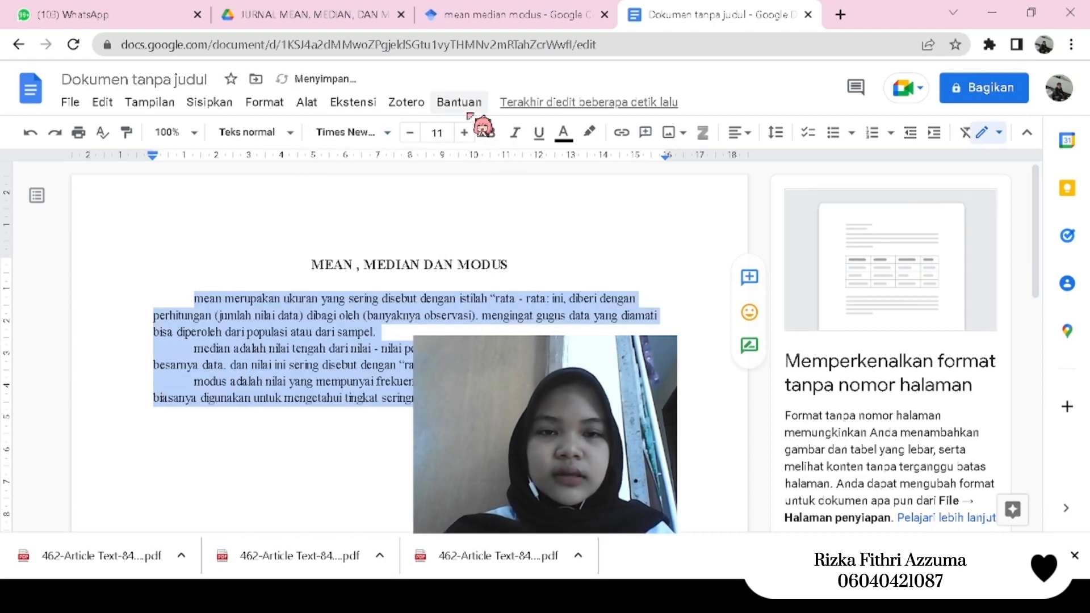
- Set the mean, median and modus paragraphs to font size 12 and justify them
left_click(445, 134)
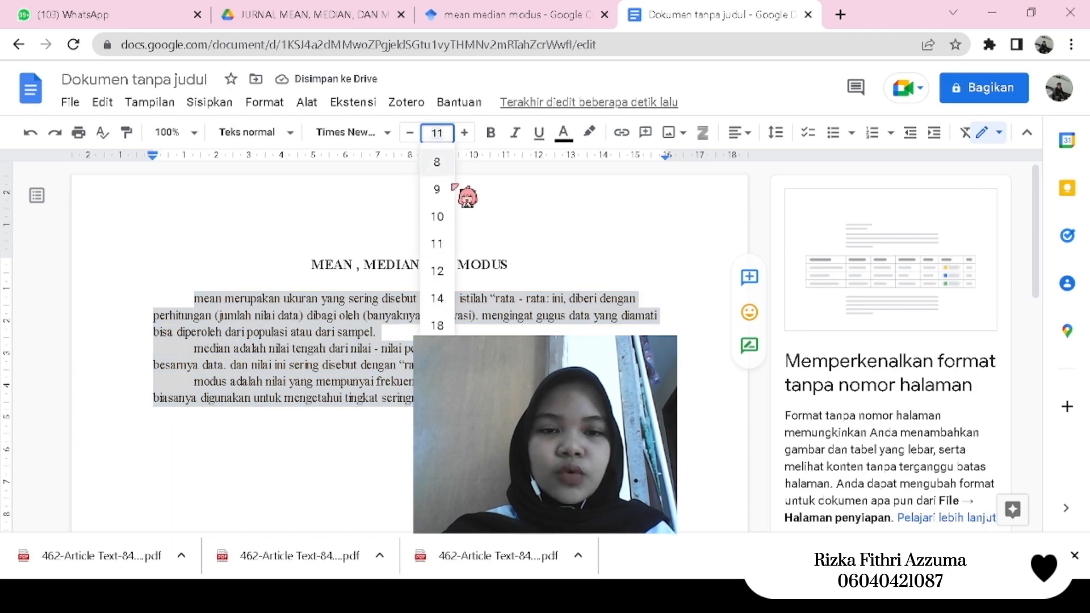
left_click(451, 273)
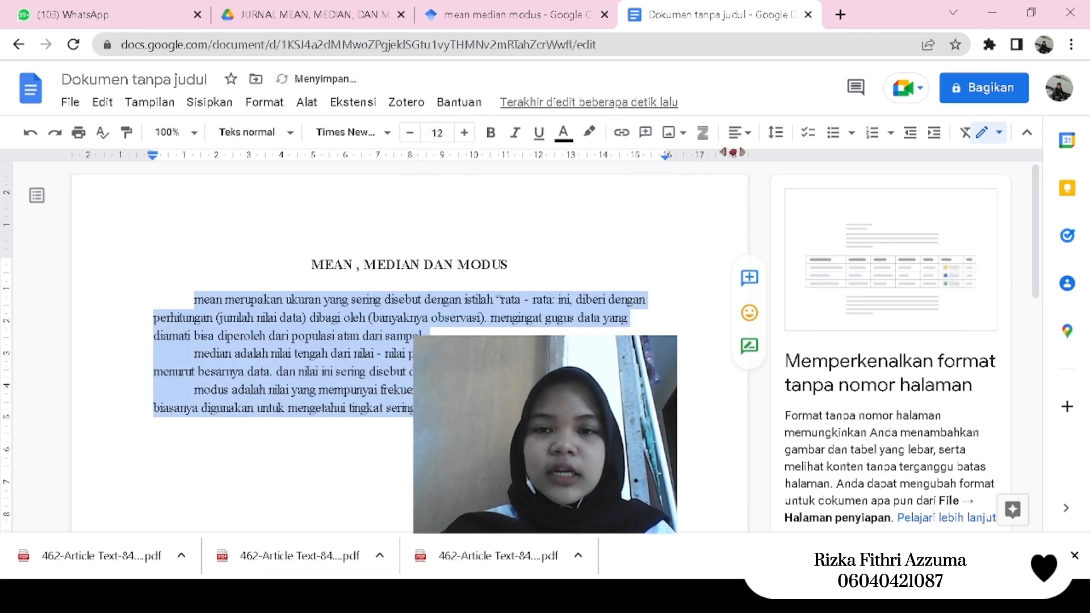
left_click(740, 132)
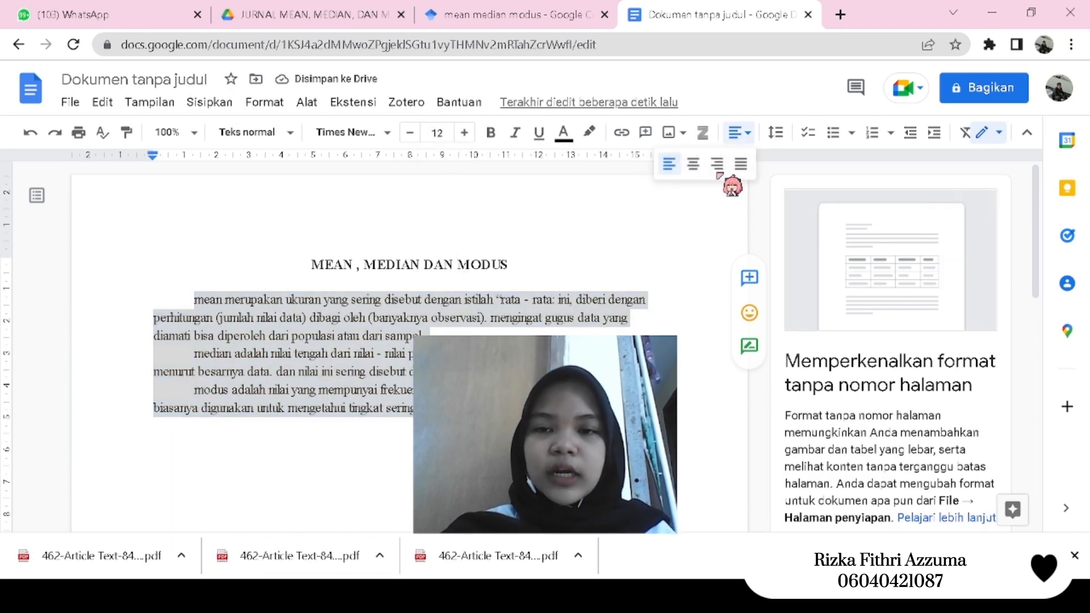
left_click(741, 164)
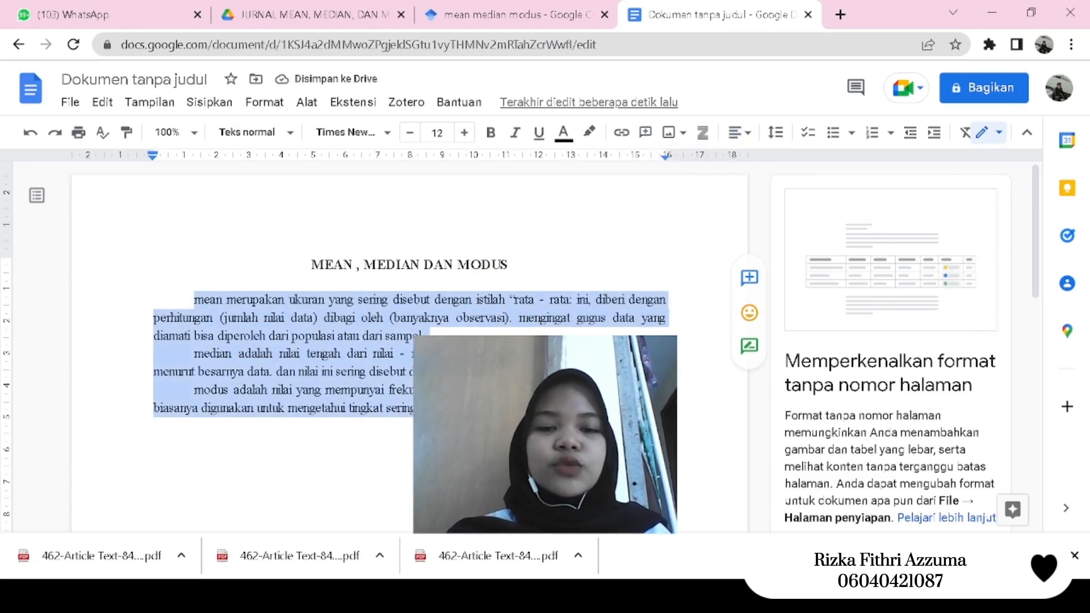
left_click(528, 417)
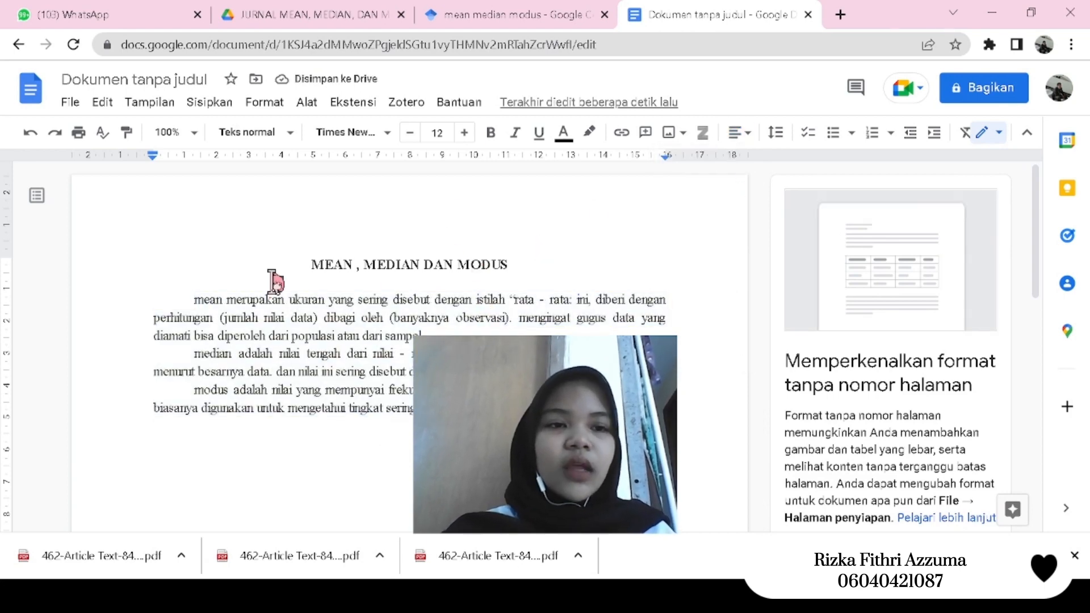
- Rename the document as "mean,median dan modus"
left_click(71, 103)
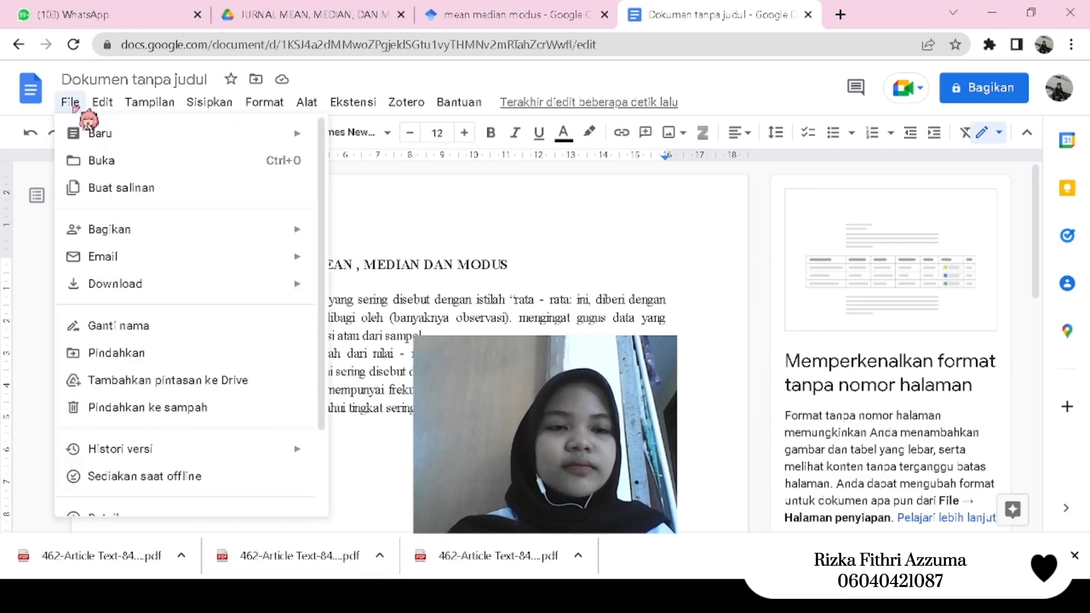
left_click(164, 327)
type("me")
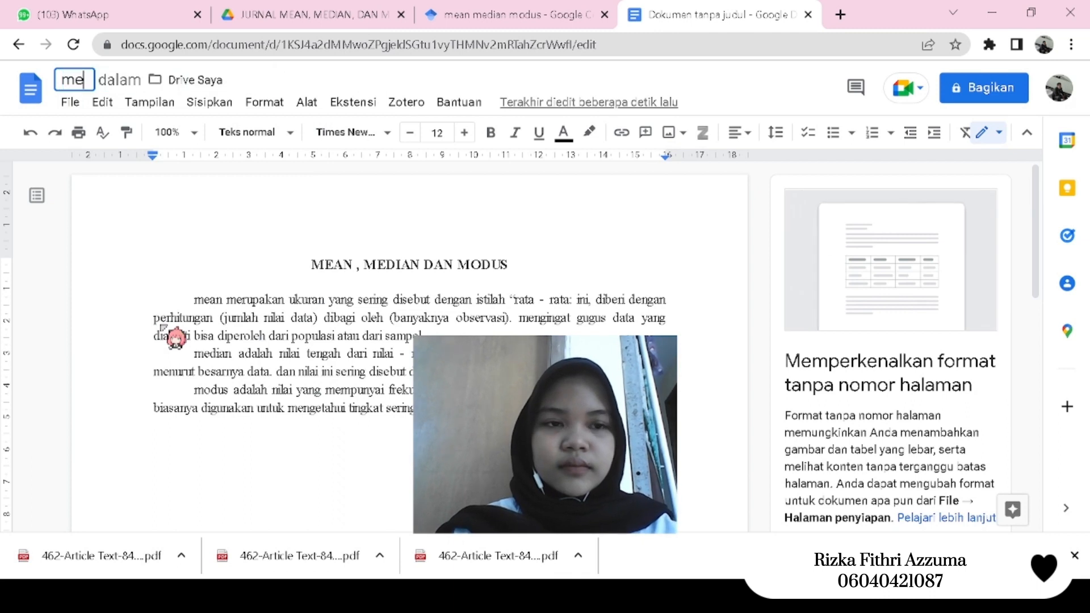
type("an,medi")
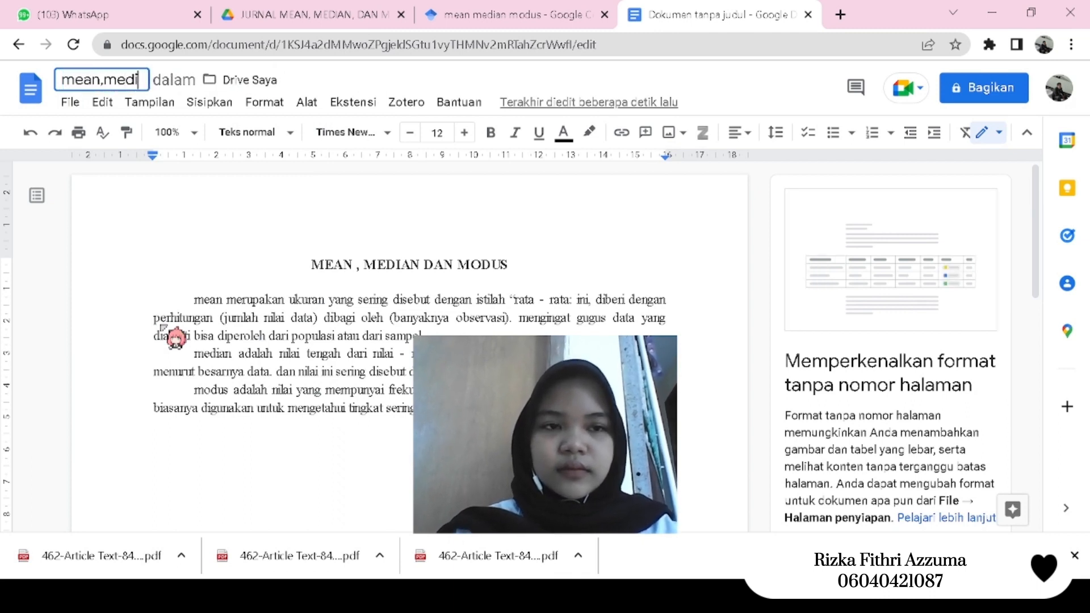
type("an dan modus")
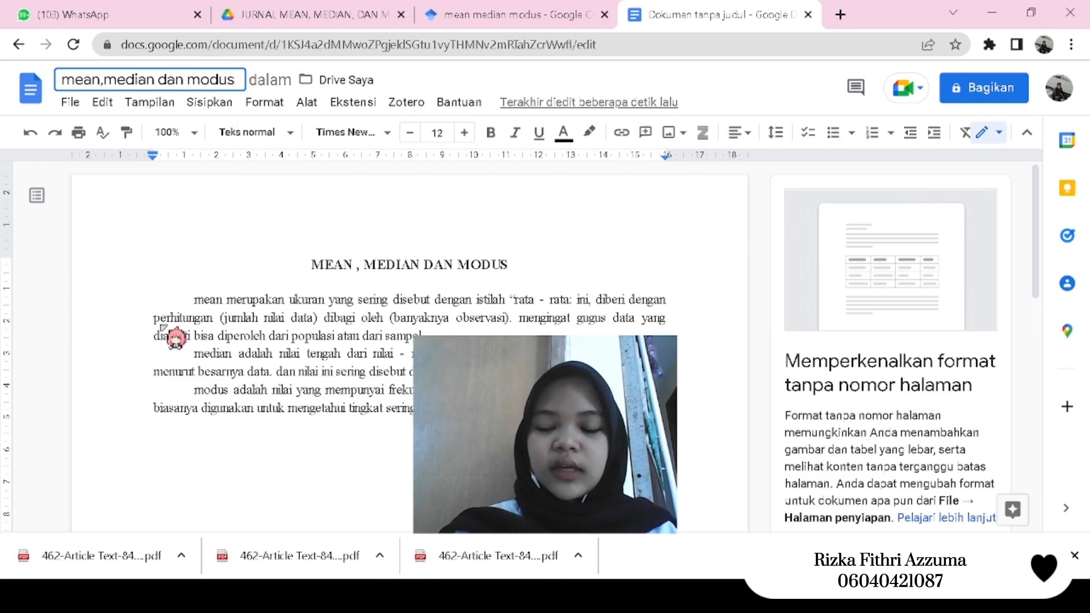
key("Return")
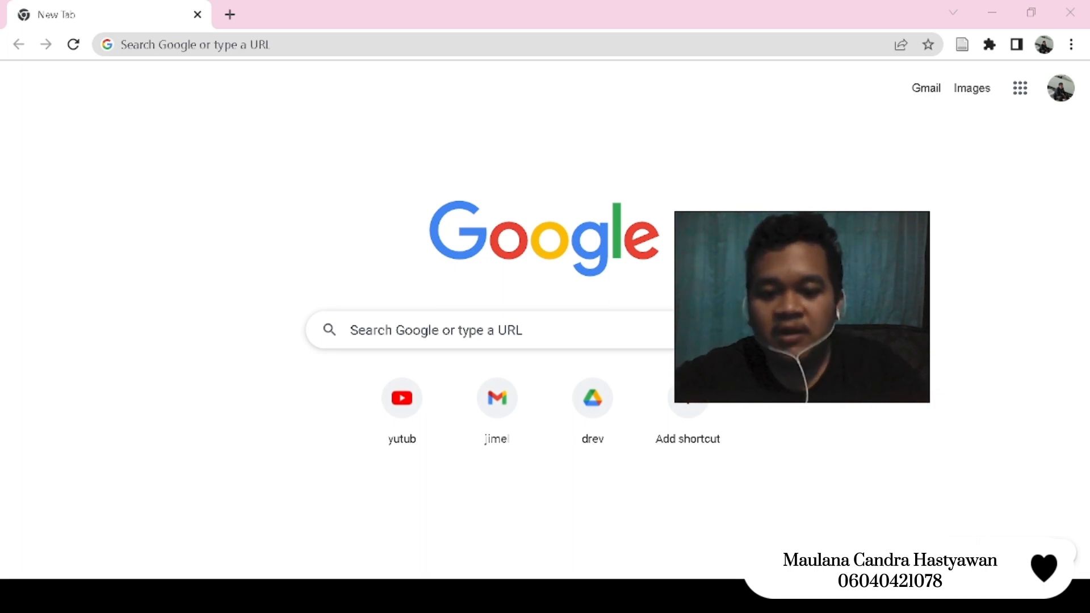
- Switch to Google Sheets at spreadsheet.google.com and create a new blank spreadsheet
key("alt+Tab")
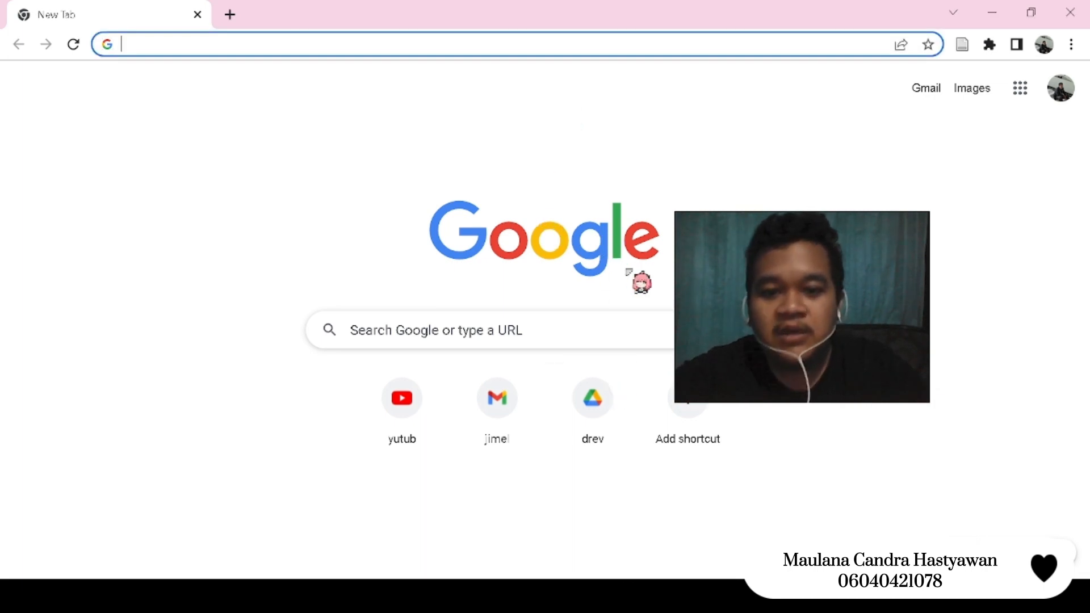
left_click(618, 324)
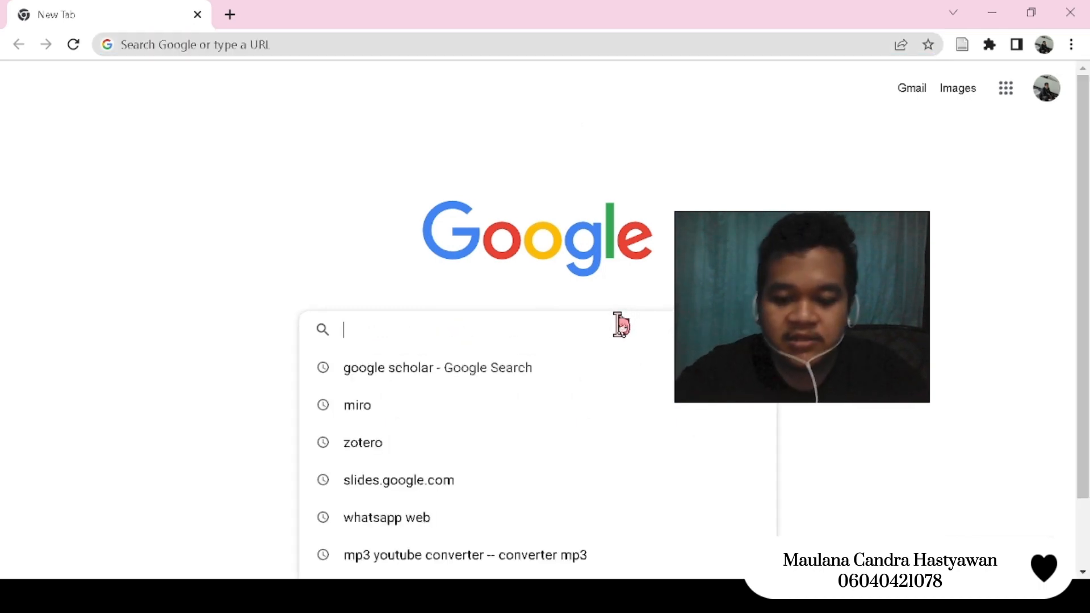
type("spread")
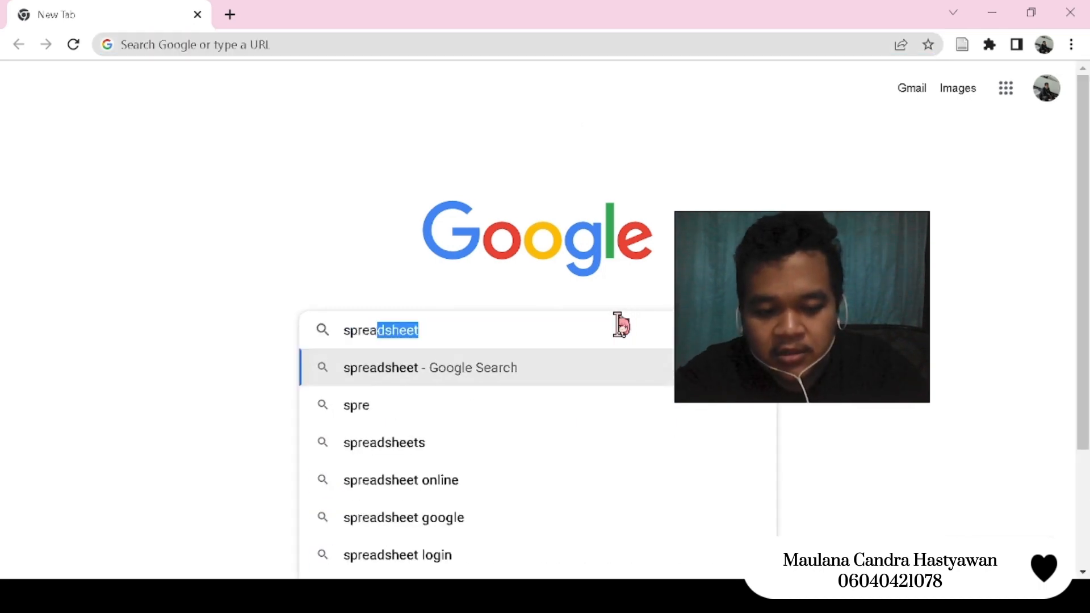
type("sheet")
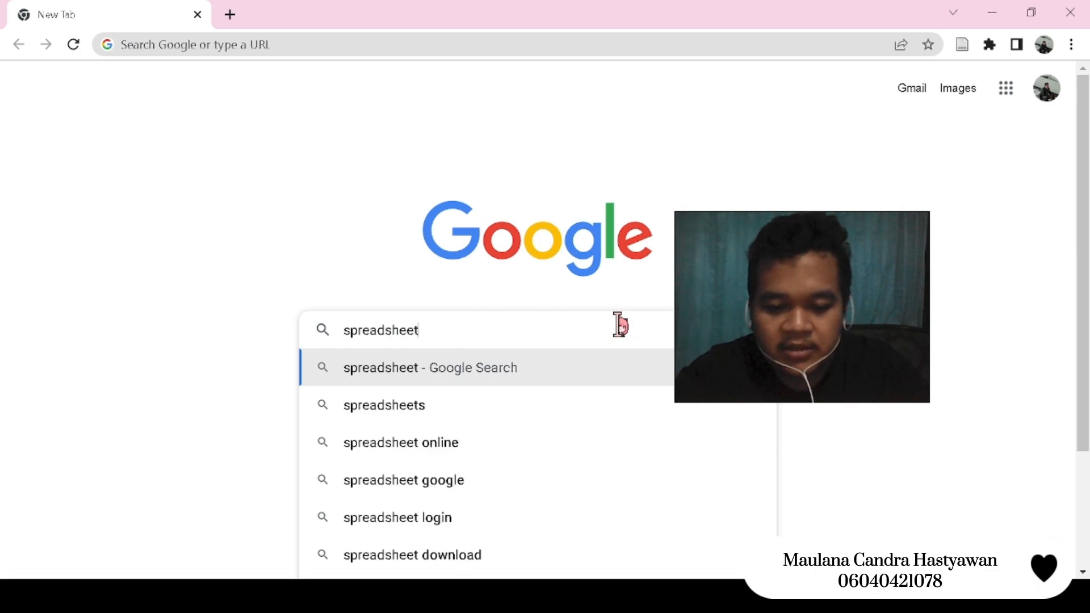
type(".googl")
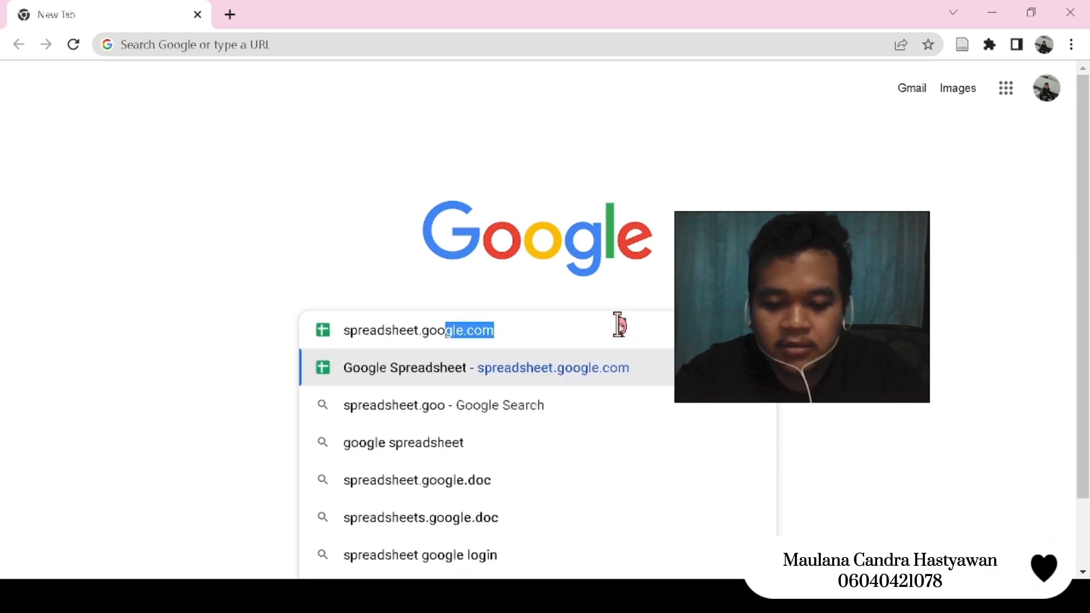
type("e.com")
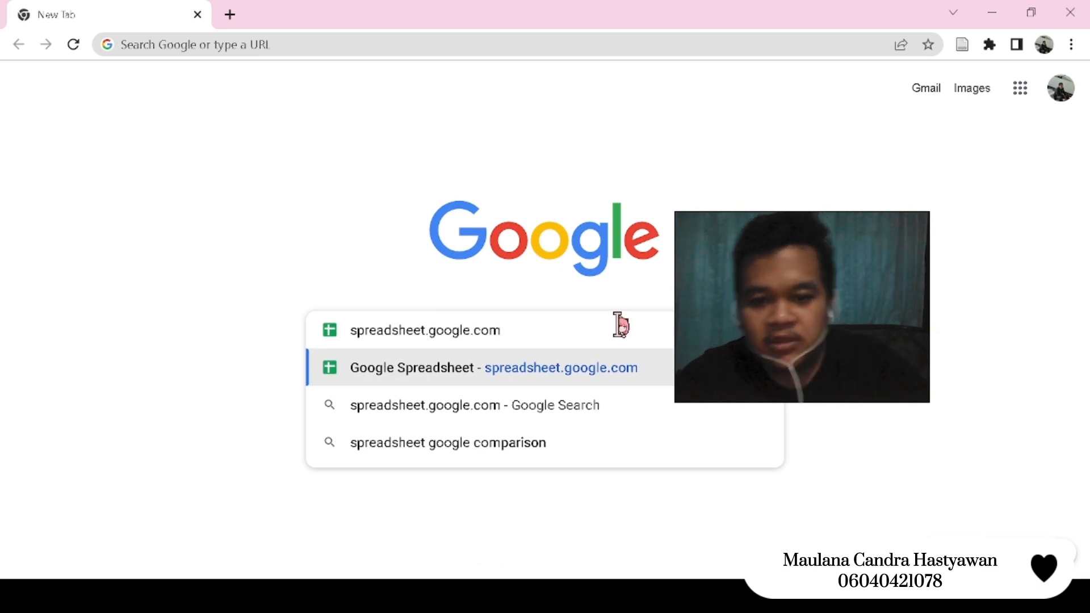
key("Return")
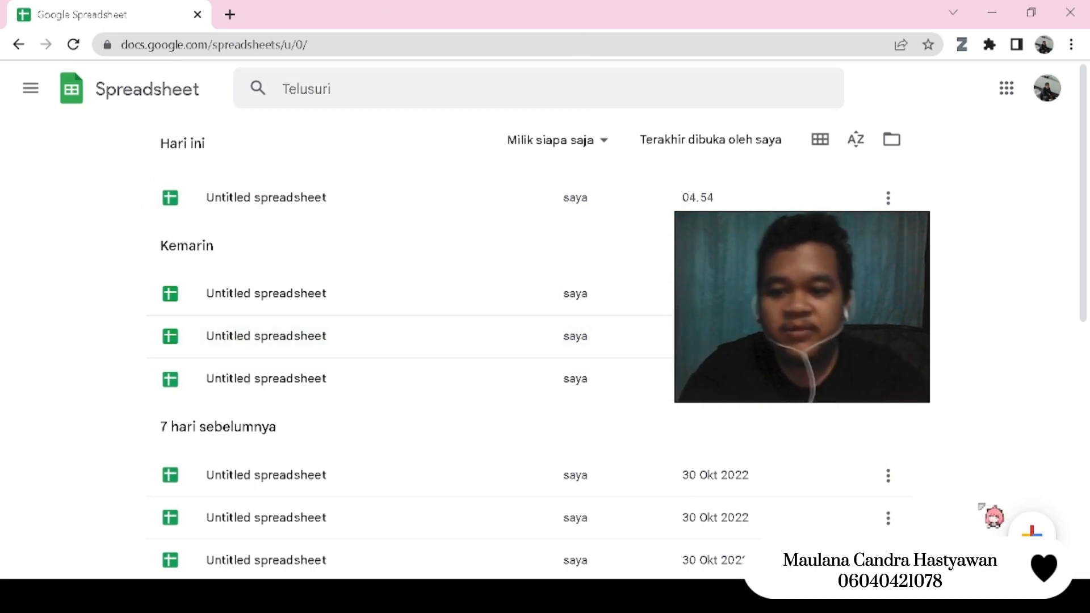
left_click(1032, 534)
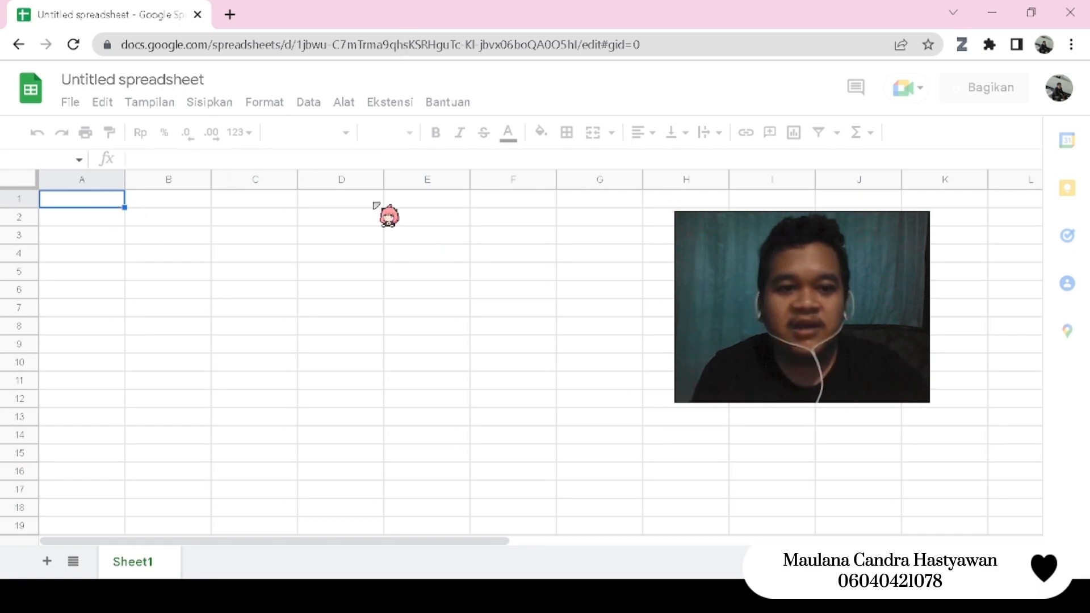
- Apply all borders to cell A1 of the empty sheet
left_click(245, 236)
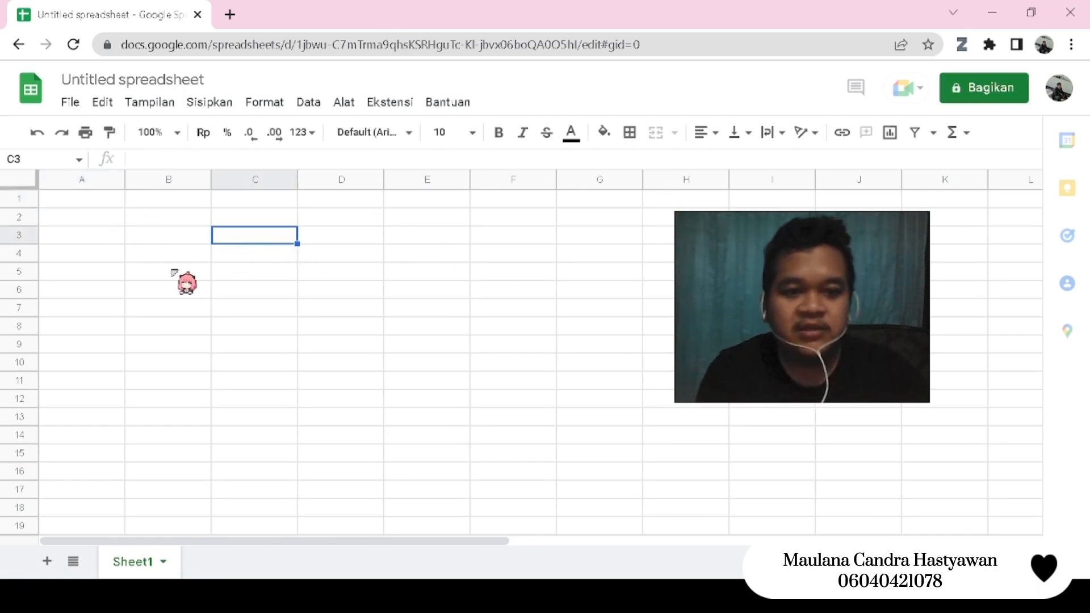
left_click(176, 271)
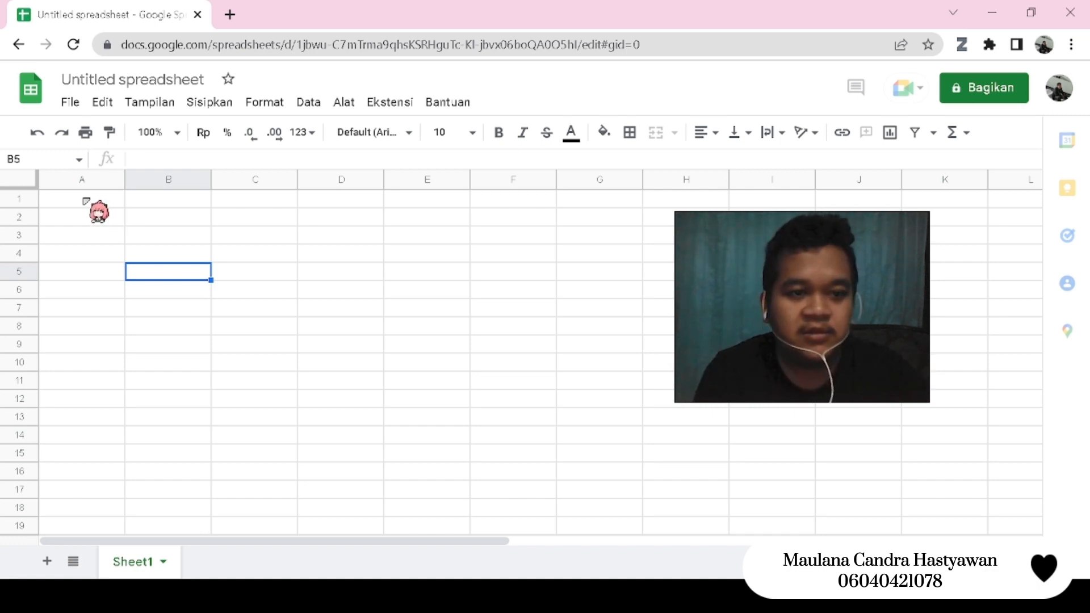
left_click(85, 200)
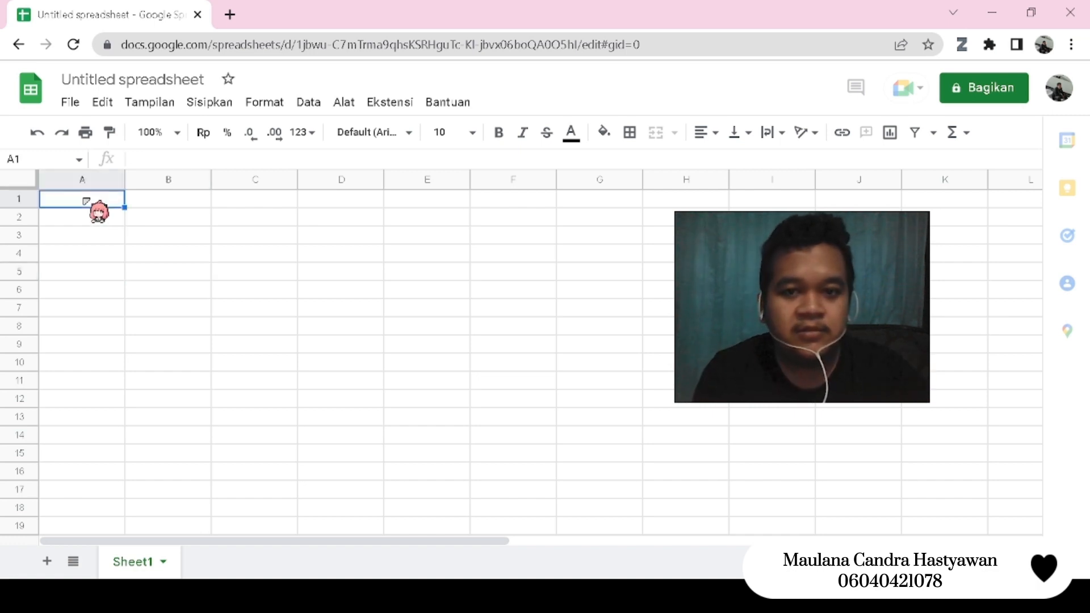
left_click(632, 134)
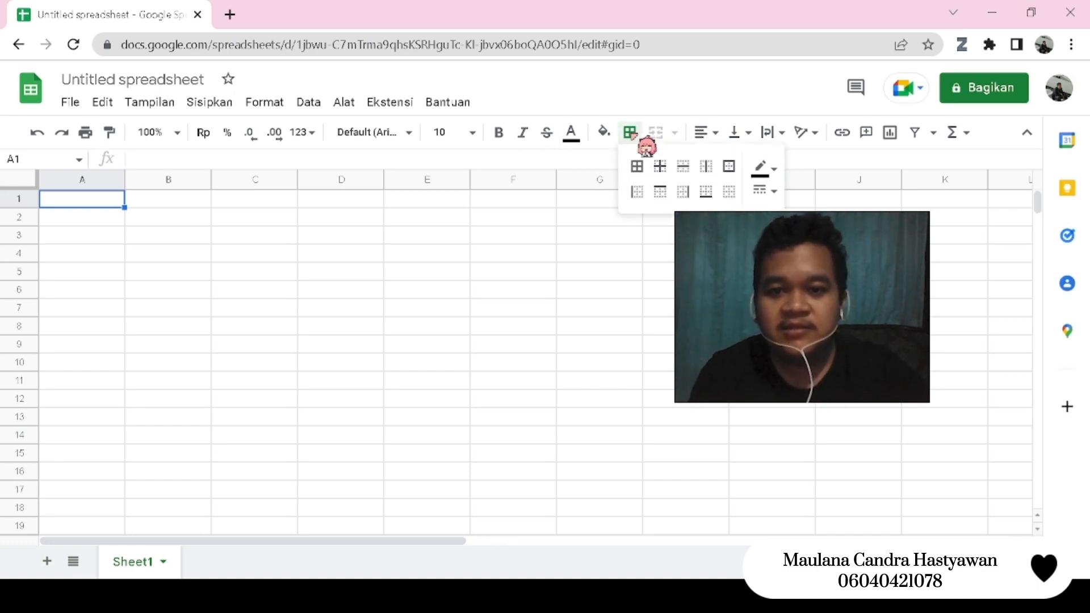
left_click(641, 171)
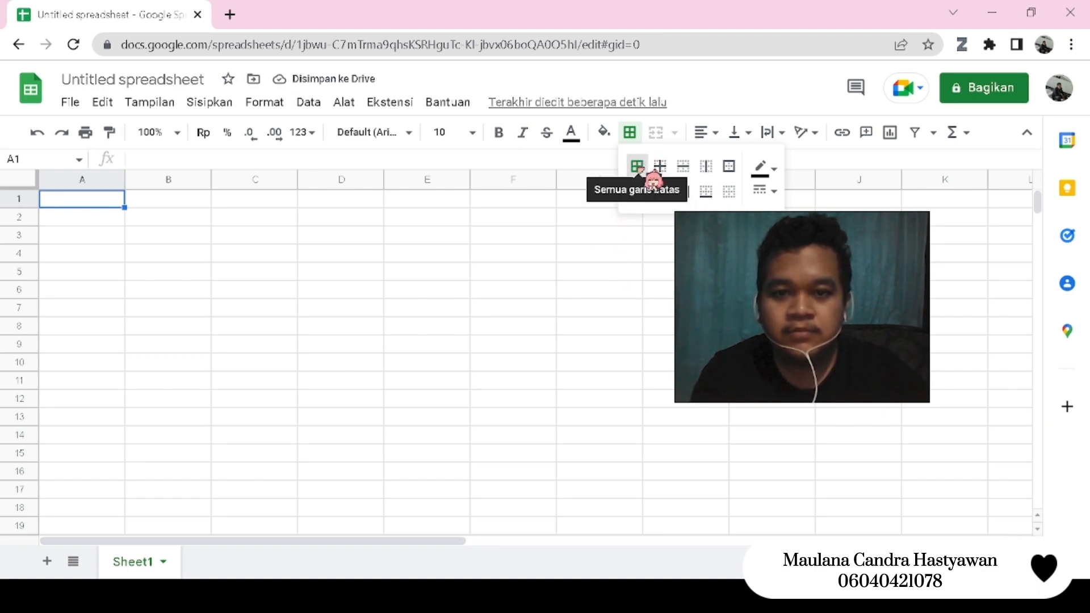
left_click(646, 174)
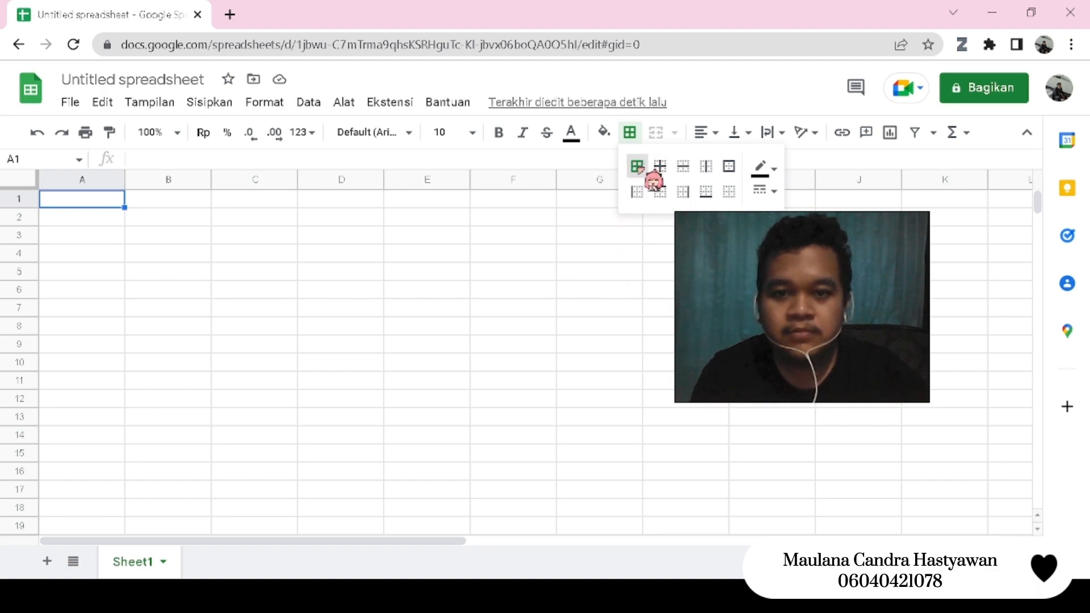
- Extend the bordered format of cell A1 across columns A to C and down to row 16
left_click(106, 202)
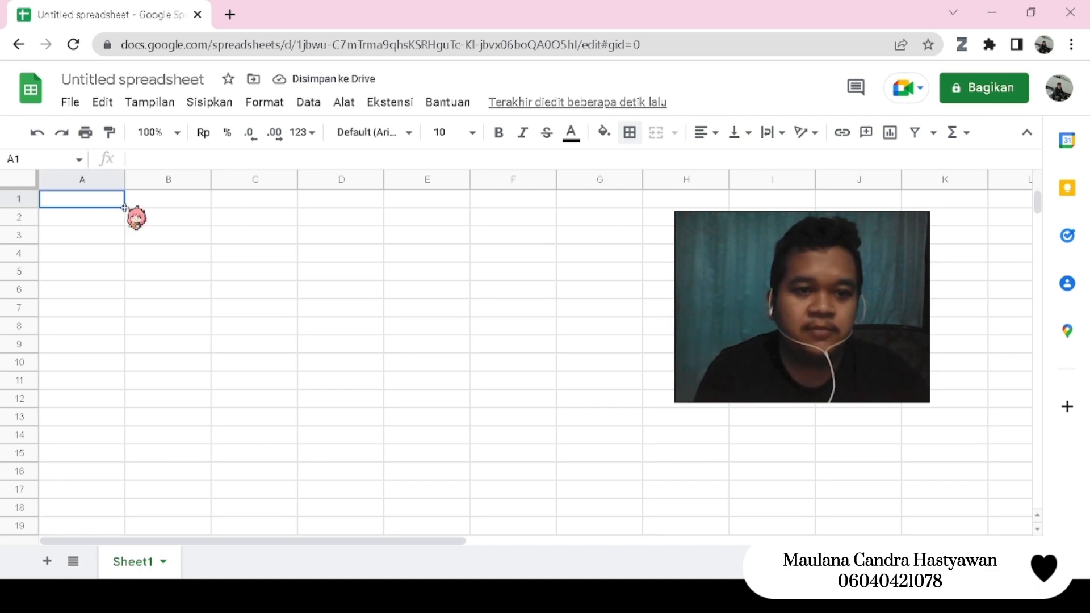
left_click_drag(125, 208, 253, 205)
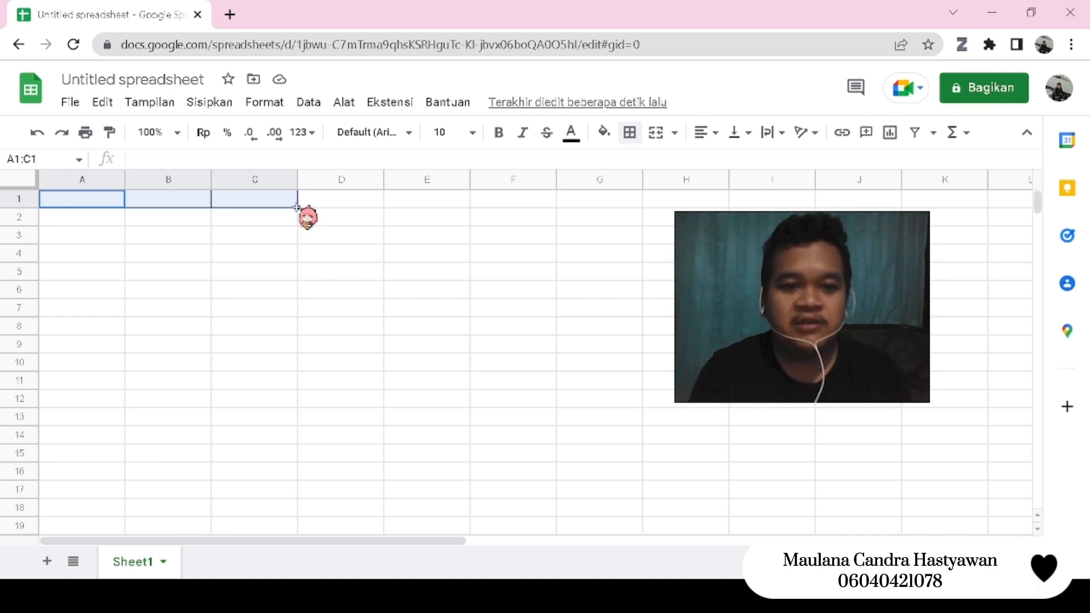
left_click_drag(298, 209, 283, 425)
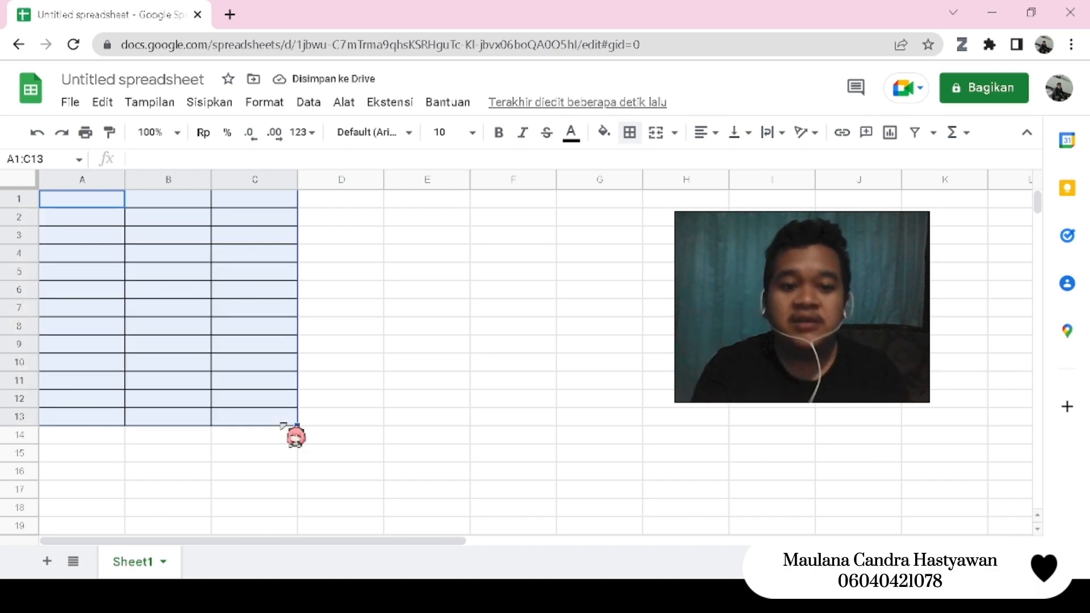
left_click_drag(297, 425, 301, 477)
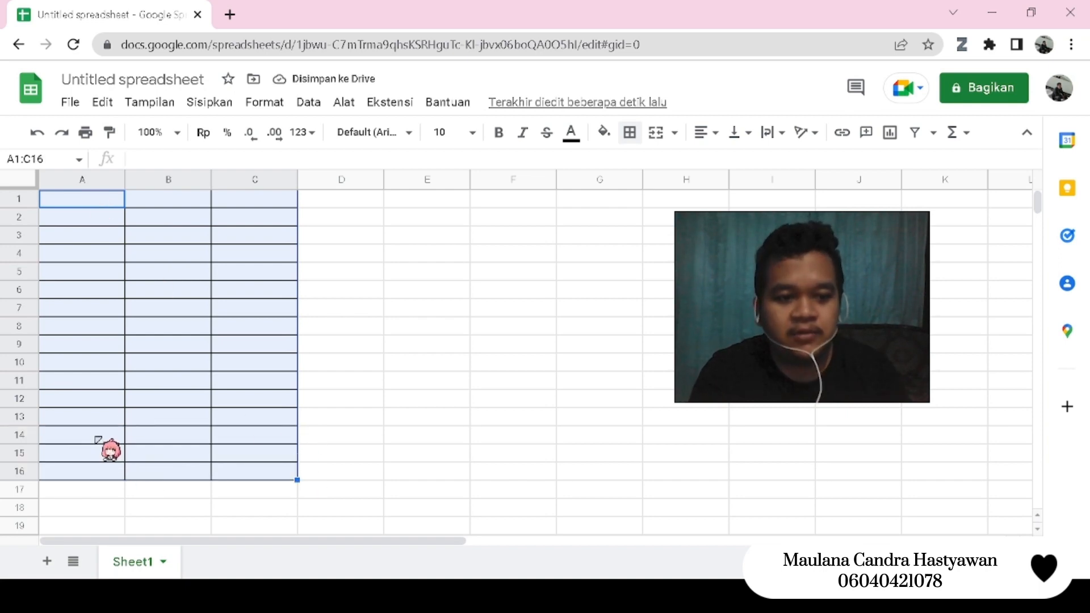
- Merge columns A and B separately in each of rows 14, 15 and 16 of the bordered table
left_click_drag(98, 439, 171, 440)
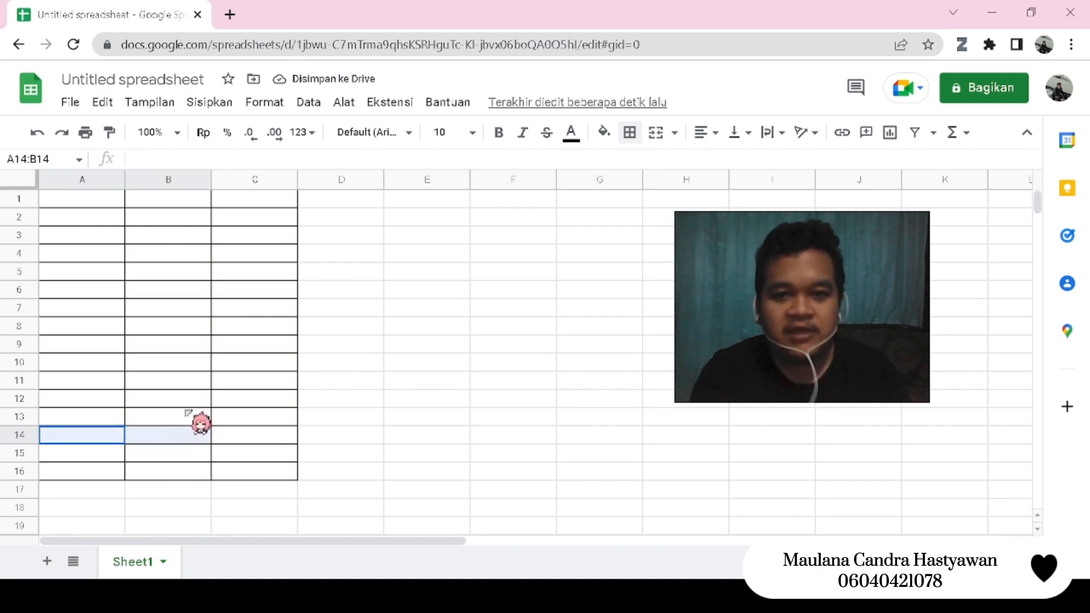
left_click(656, 136)
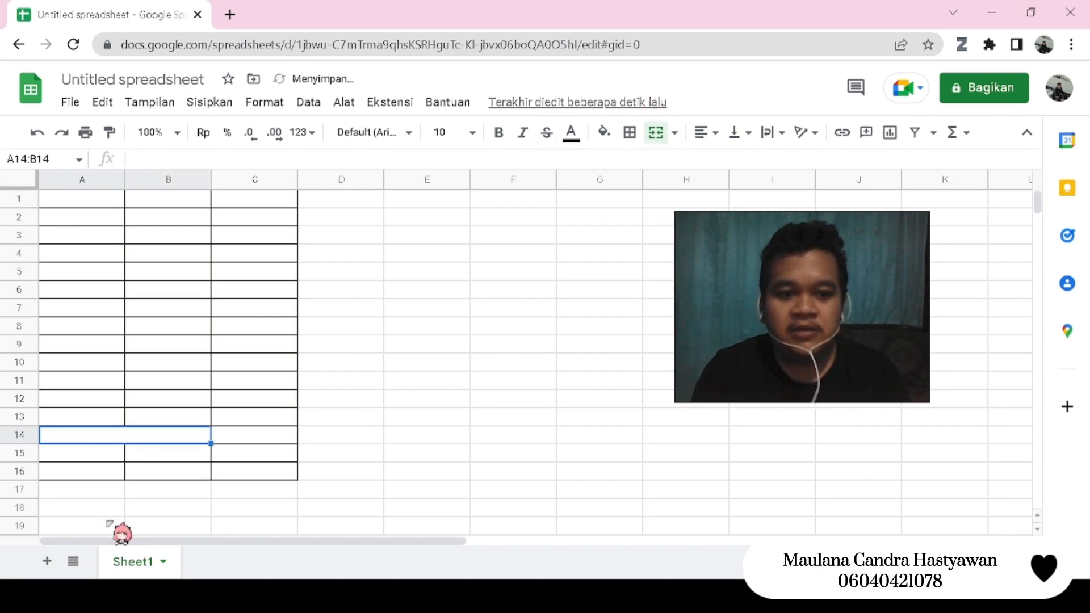
left_click_drag(112, 454, 163, 452)
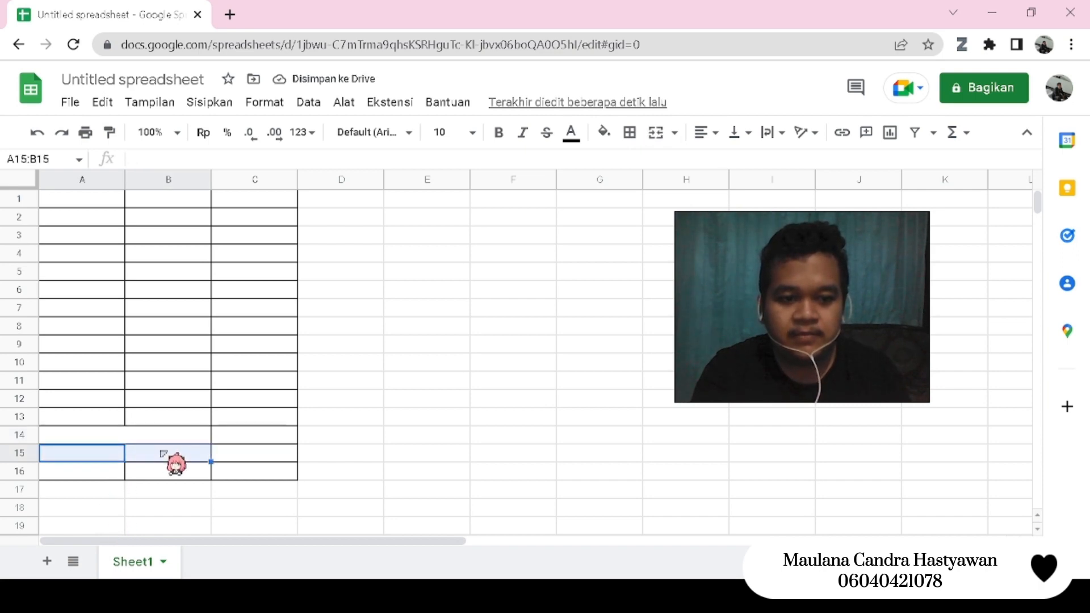
left_click(670, 140)
left_click(124, 473)
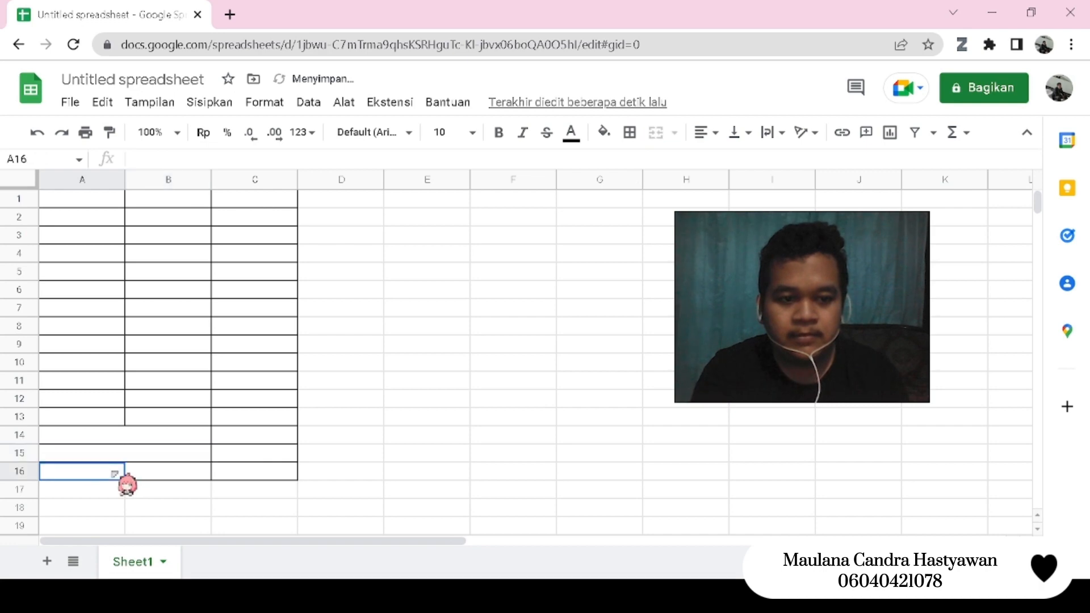
left_click_drag(130, 466, 153, 479)
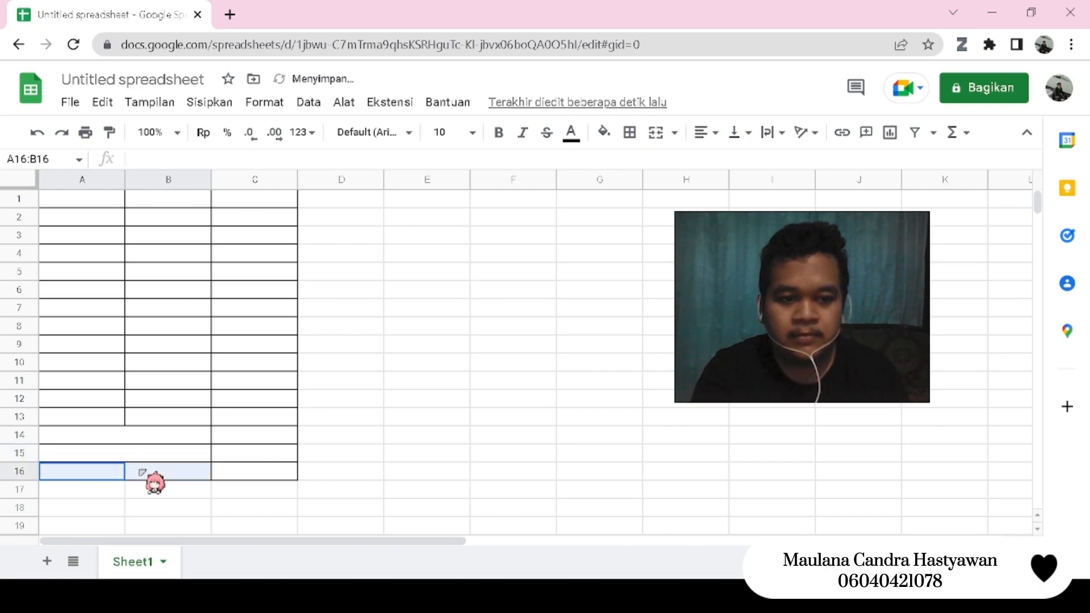
left_click(708, 135)
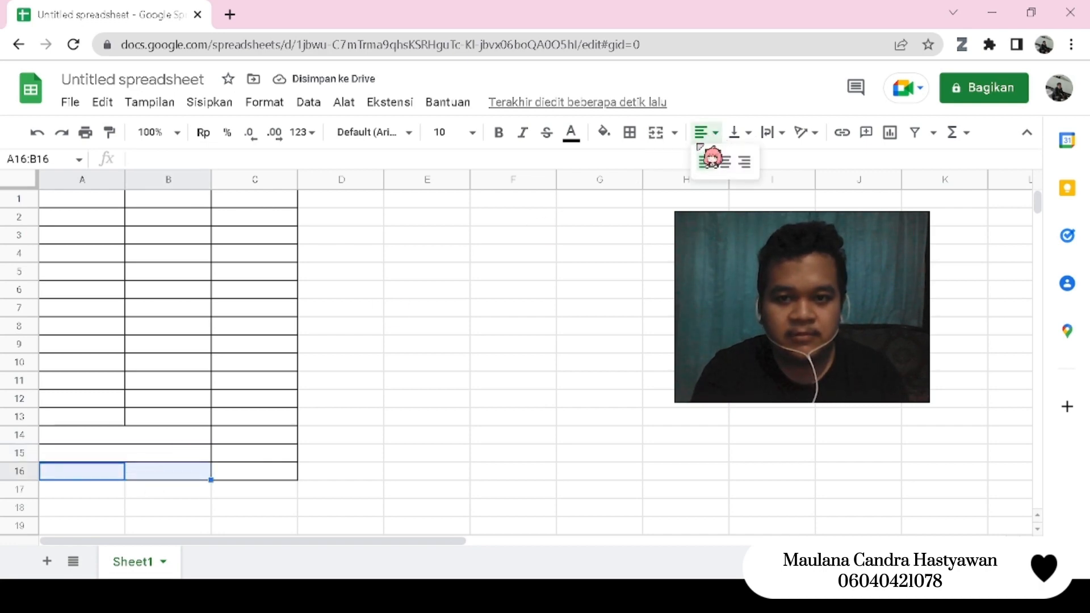
left_click(670, 136)
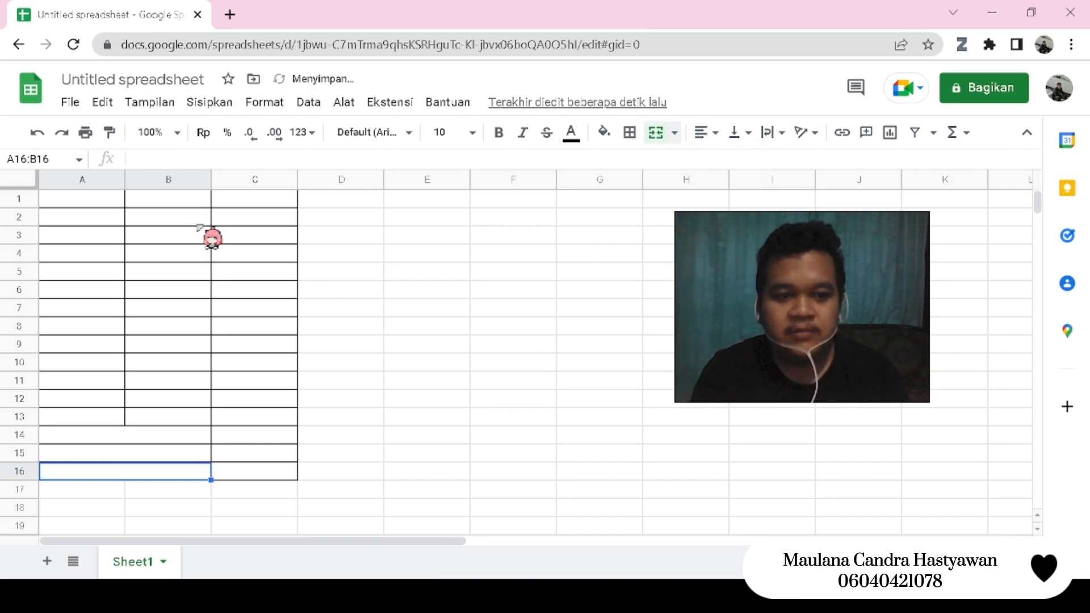
- Fill the table's header cells A1 to C1 with a muted purple background colour
left_click_drag(89, 199, 255, 193)
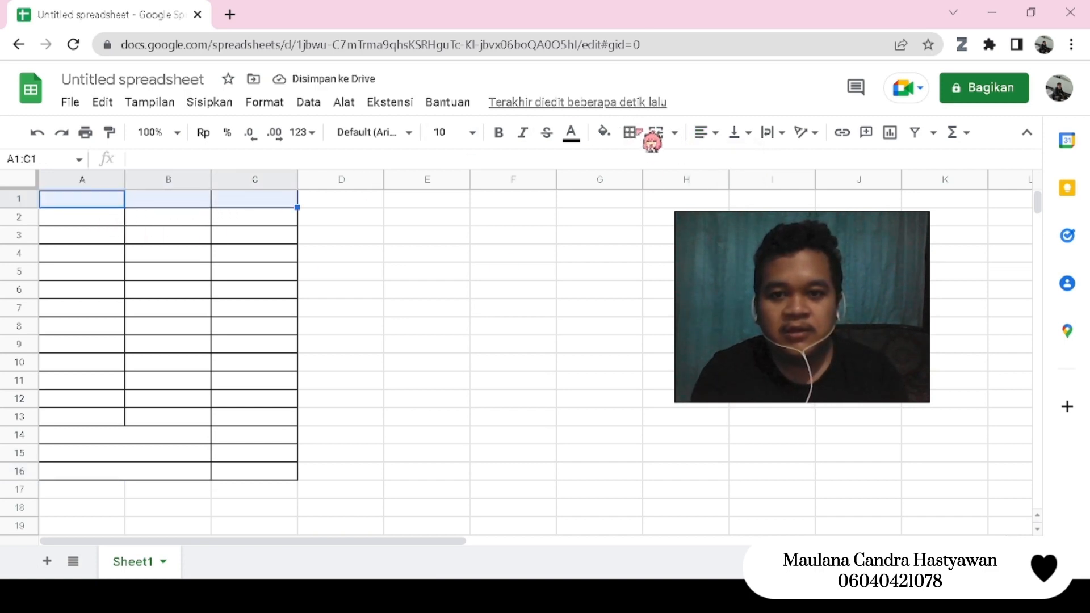
left_click(606, 135)
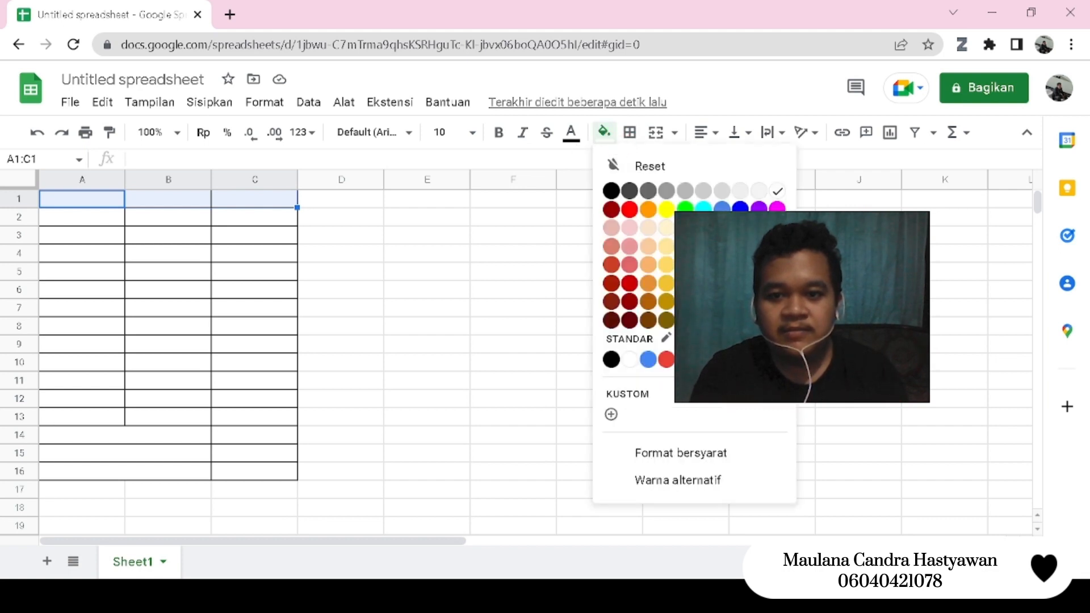
left_click(721, 210)
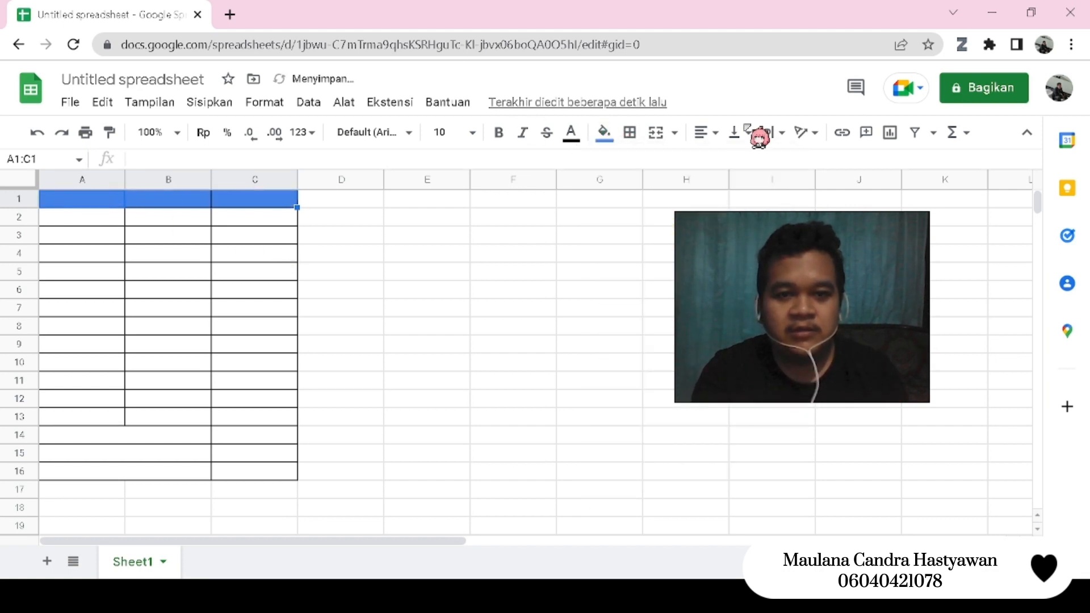
left_click(605, 134)
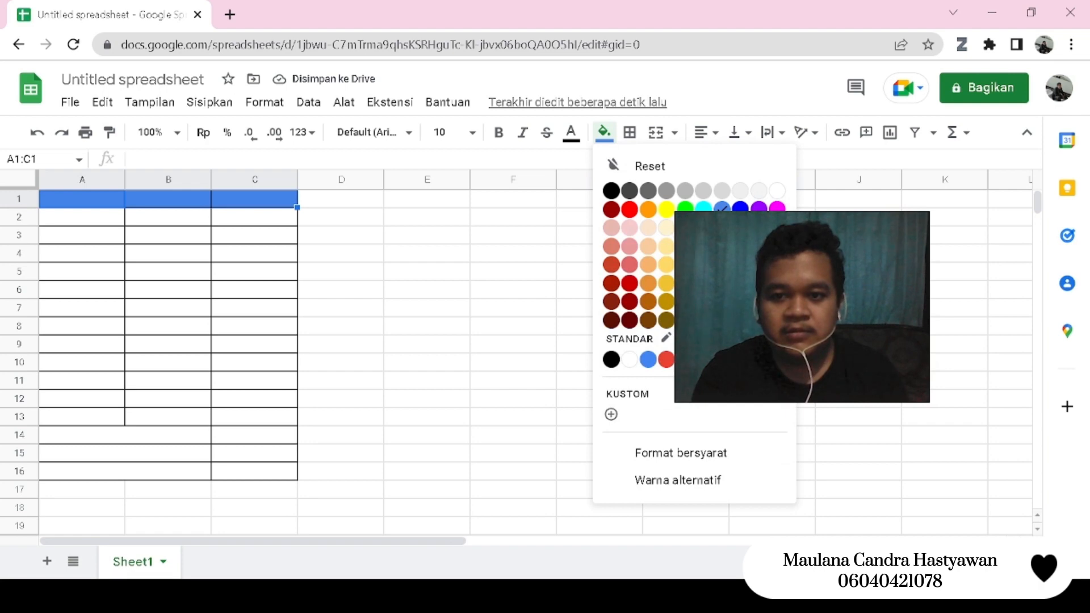
left_click(758, 265)
- Enter the column headings NO, NAMA and NILAI in cells A1, B1 and C1
left_click(101, 200)
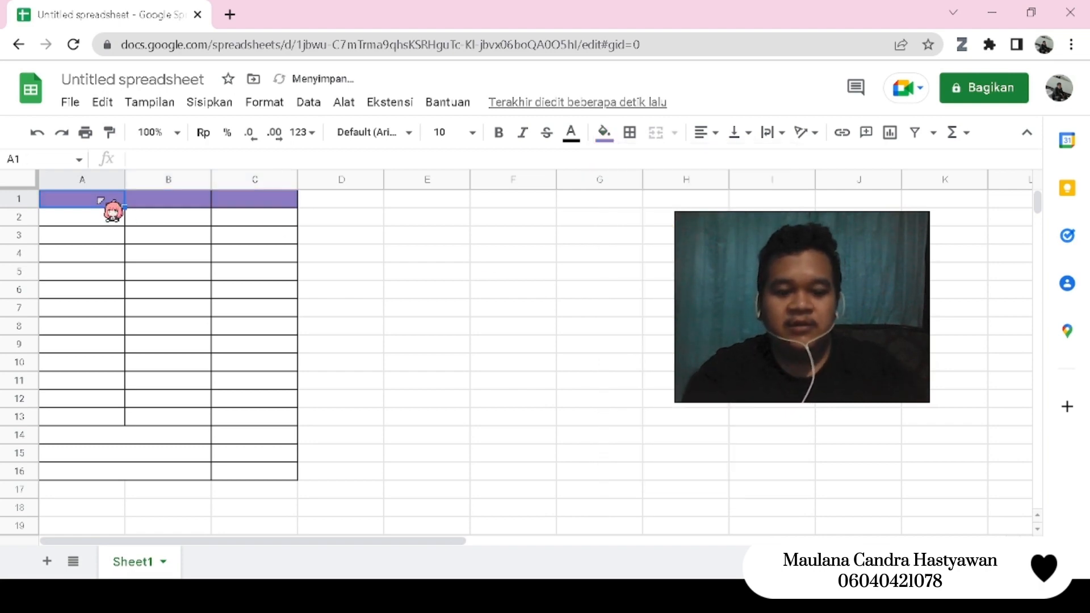
type("NO")
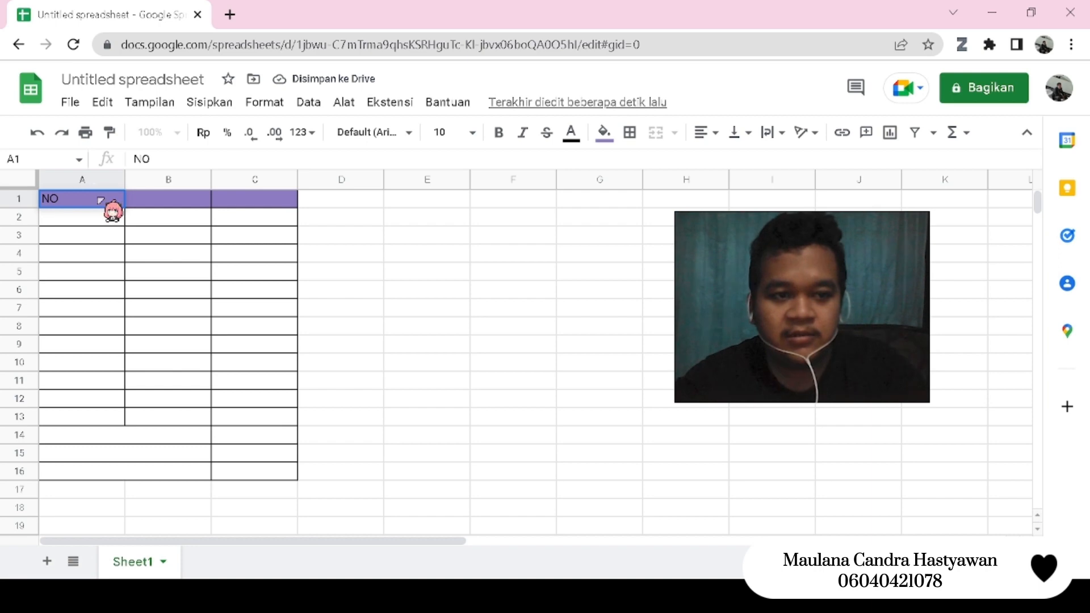
key("Tab")
type("NAMA")
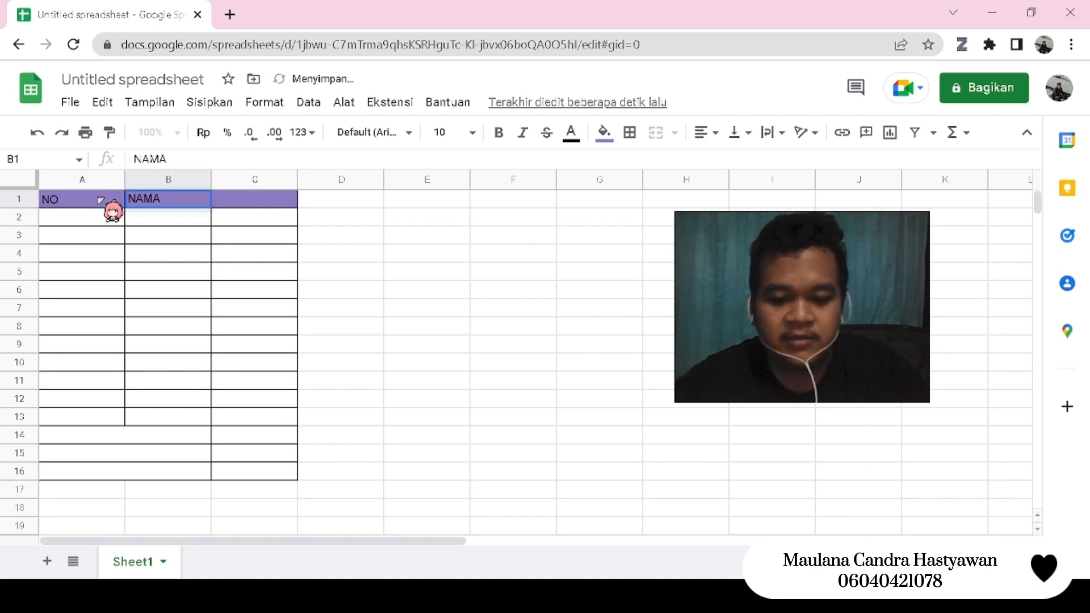
key("Tab")
type("NILA")
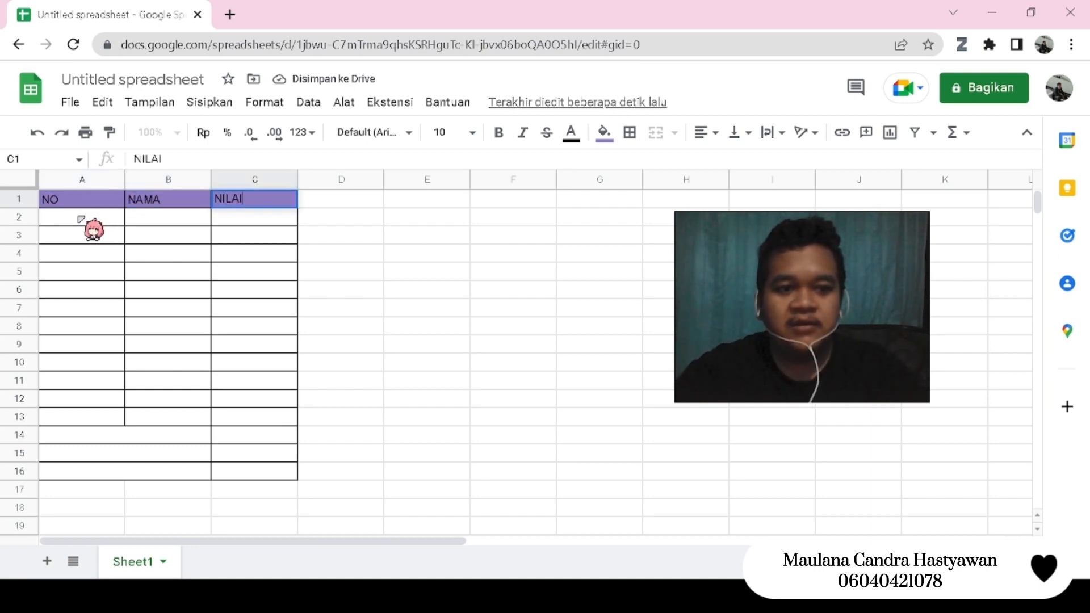
- Number the rows of the NO column from 1 to 12 in cells A2 to A13
left_click(80, 219)
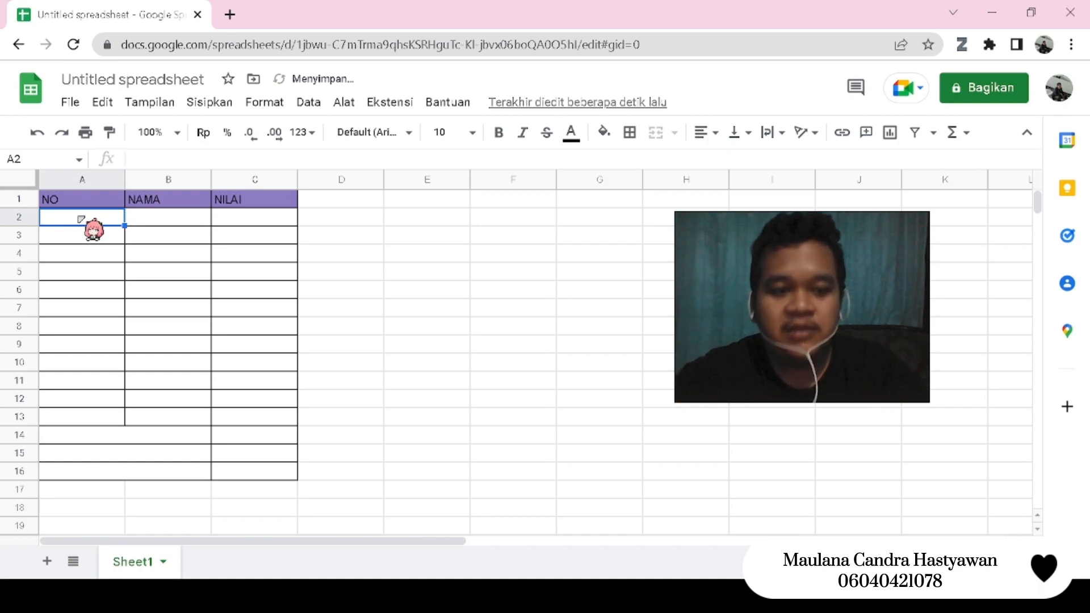
type("1")
key("Return")
type("2")
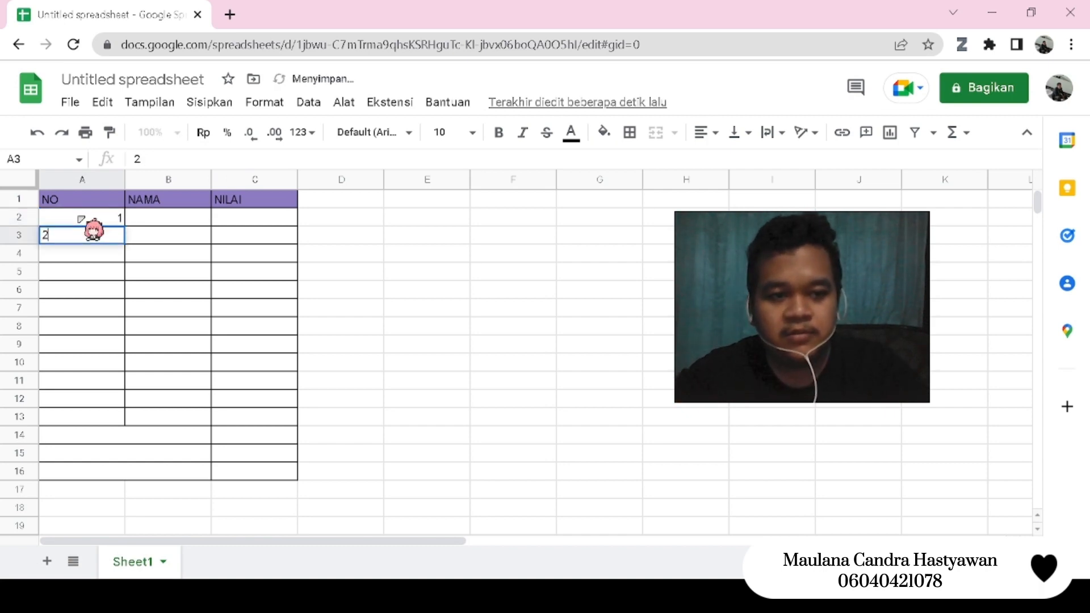
key("Return")
type("3")
key("Return")
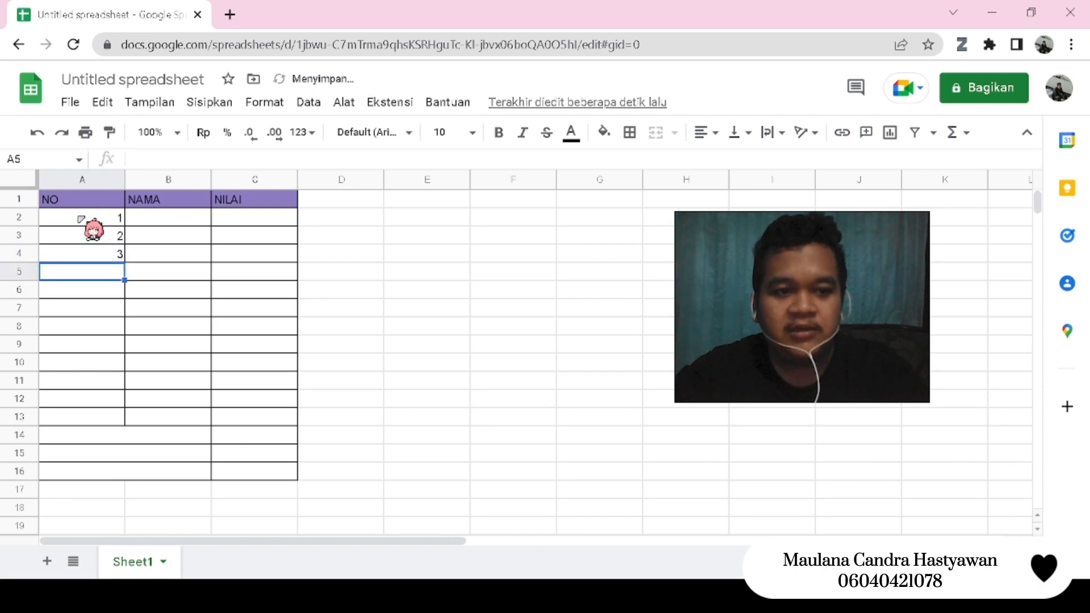
type("4")
key("Return")
type("5")
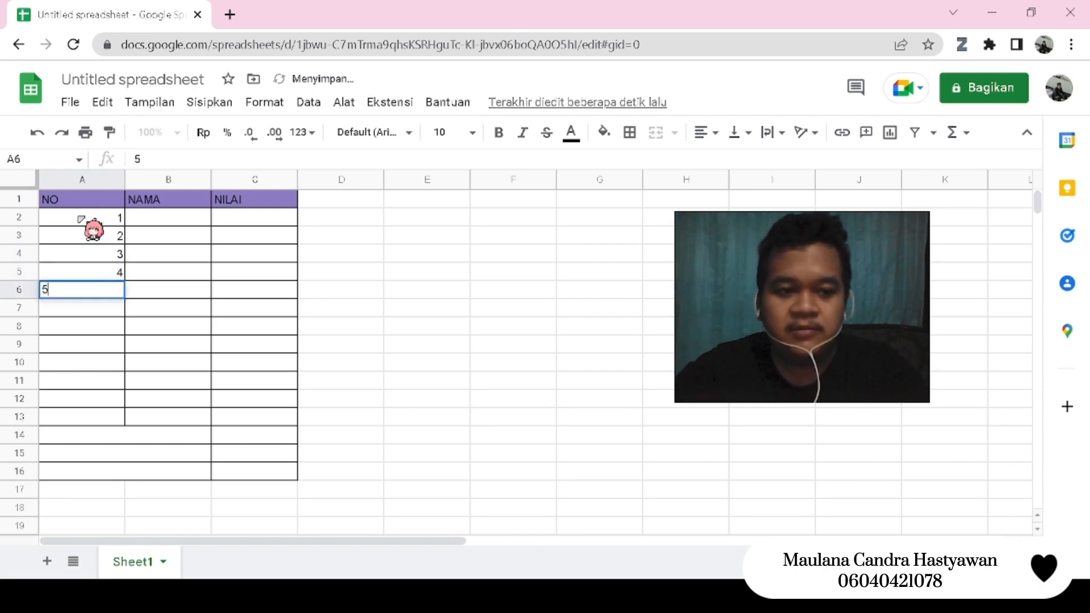
key("Return")
type("6")
key("Return")
type("7")
key("Return")
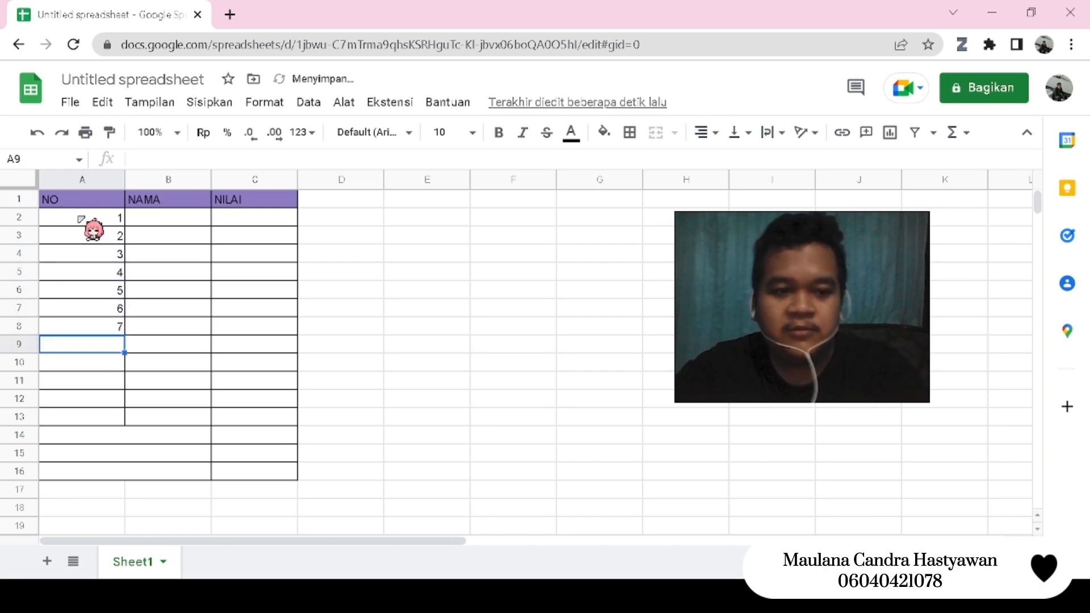
type("8")
key("Return")
type("9")
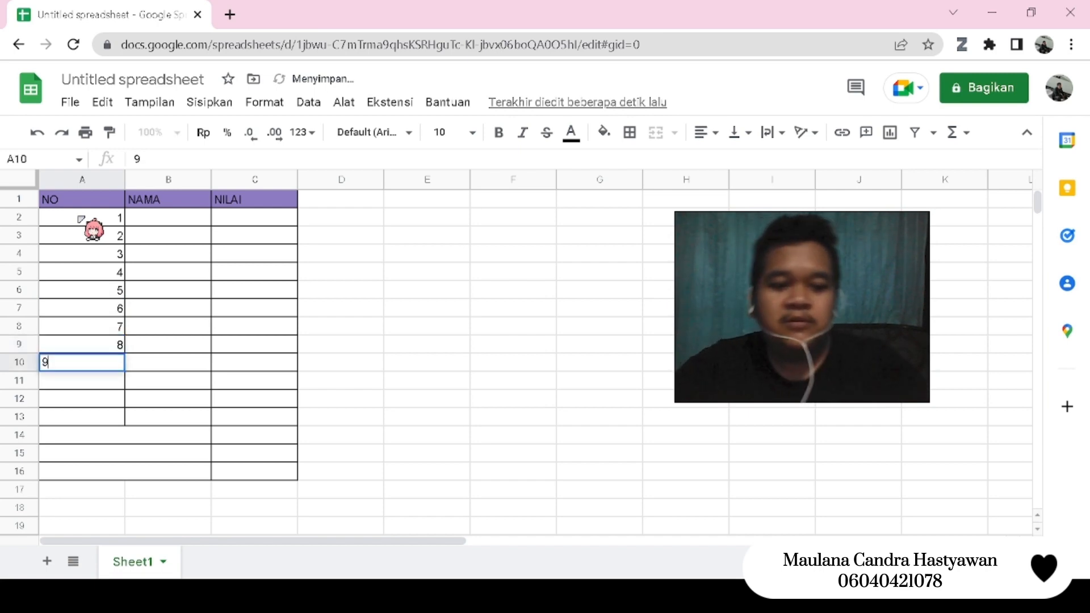
key("Return")
type("10")
key("Return")
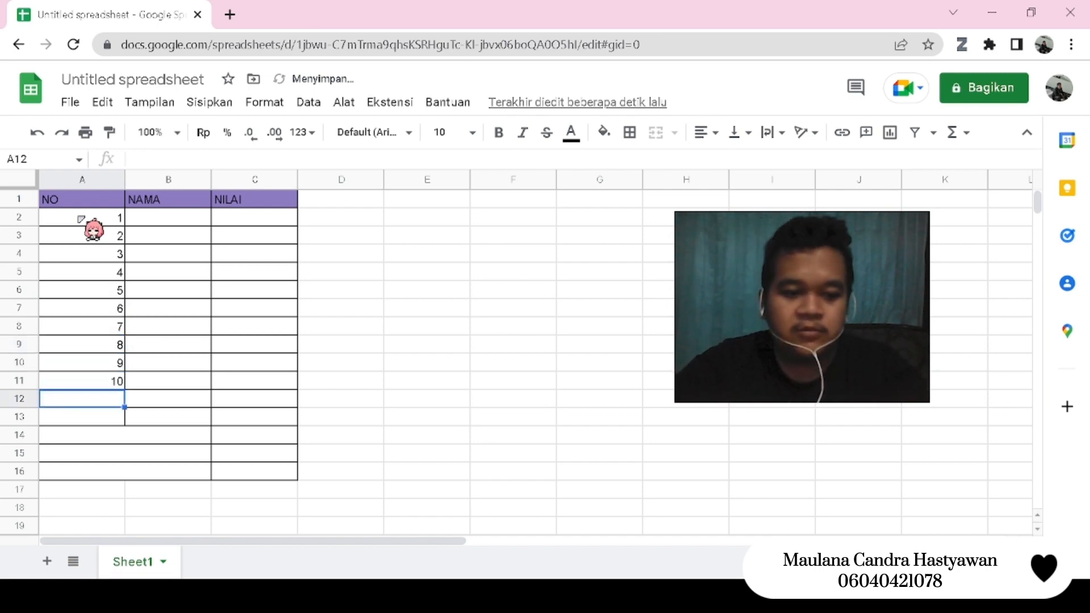
type("11")
key("Return")
type("12")
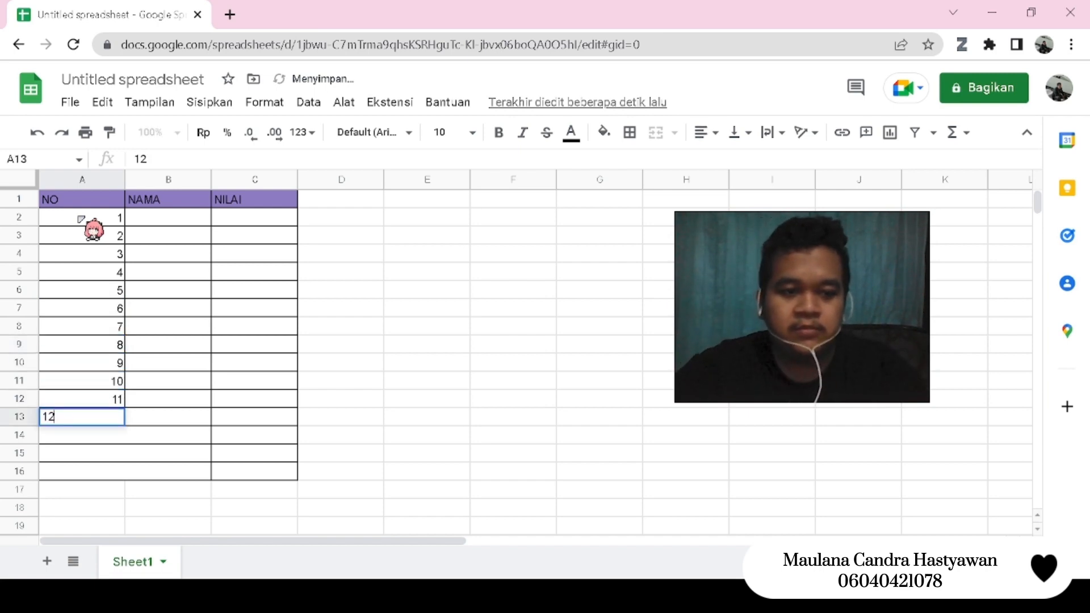
- Fill the NAMA column with the letters A to L, one per cell from B2 to B13
left_click(159, 220)
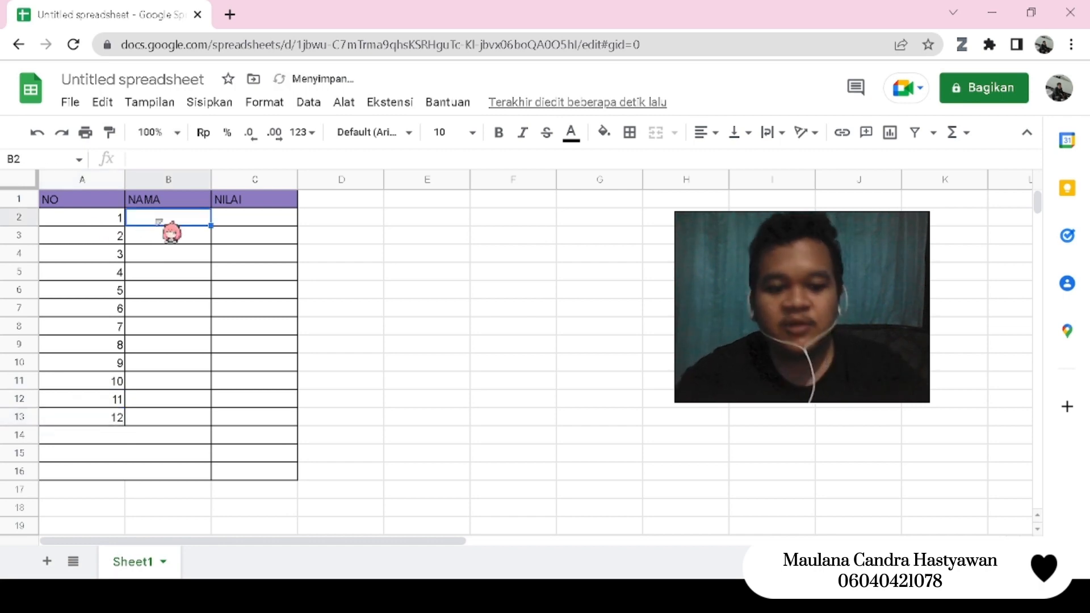
type("A")
key("Return")
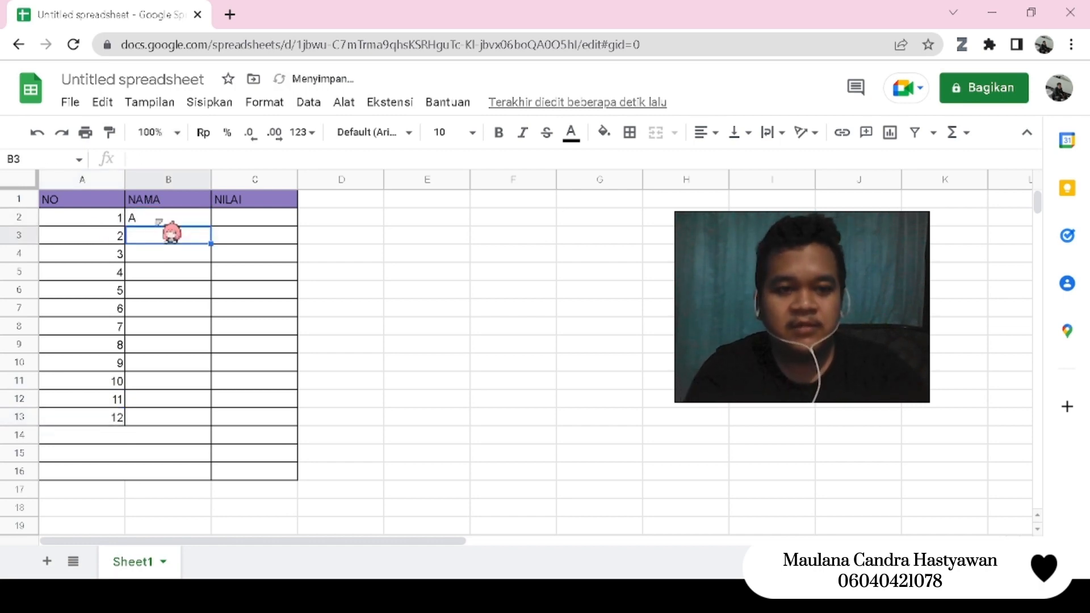
type("B")
key("Return")
type("C")
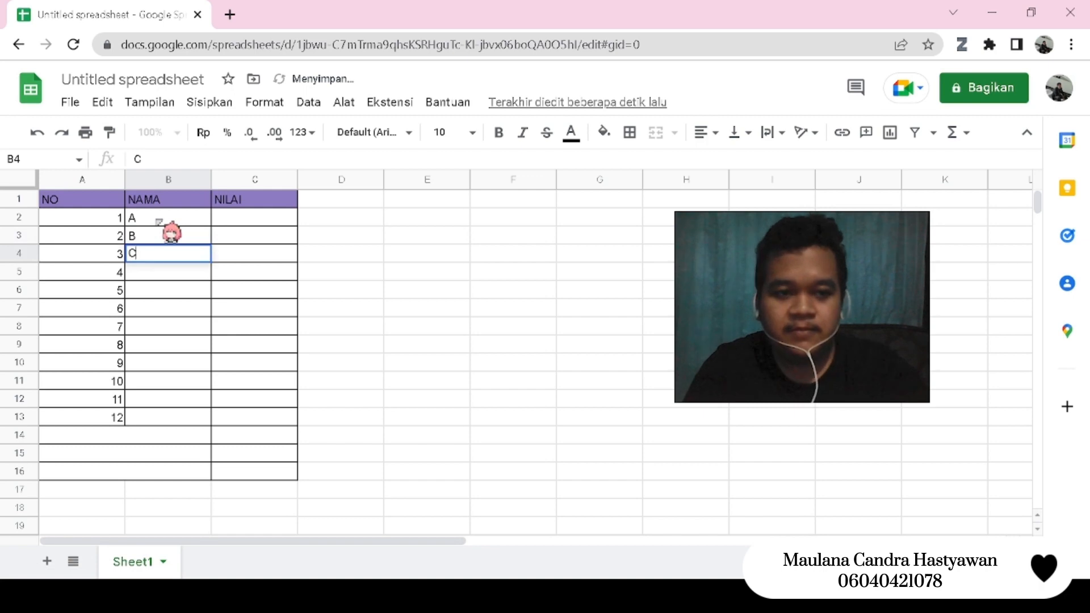
key("Return")
type("D")
key("Return")
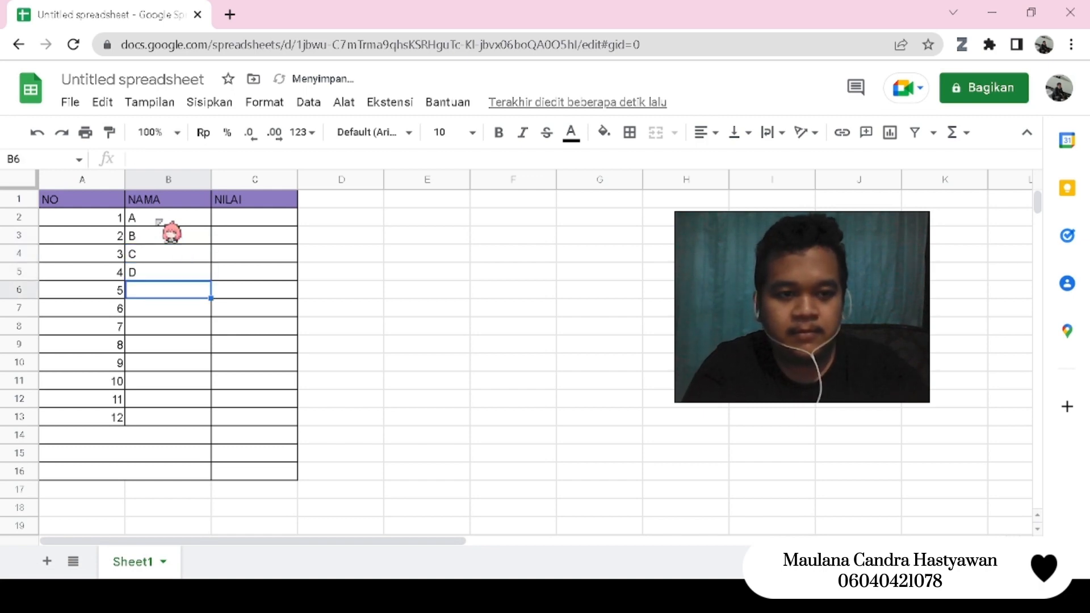
type("E")
key("Return")
type("F")
key("Return")
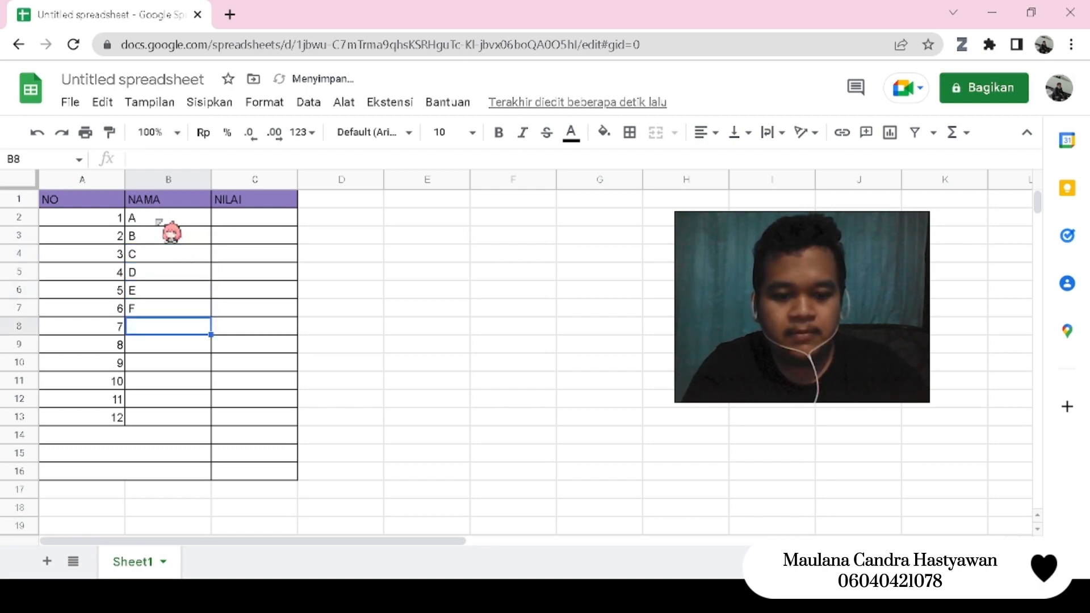
type("G")
key("Return")
type("H")
key("Return")
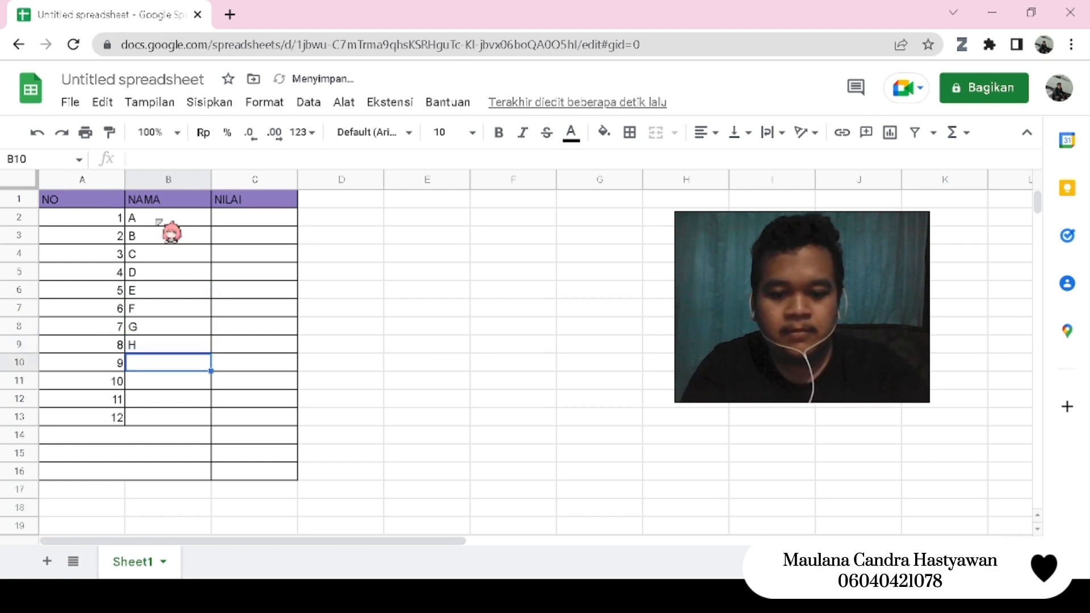
type("I")
key("Return")
type("J")
key("Return")
type("K")
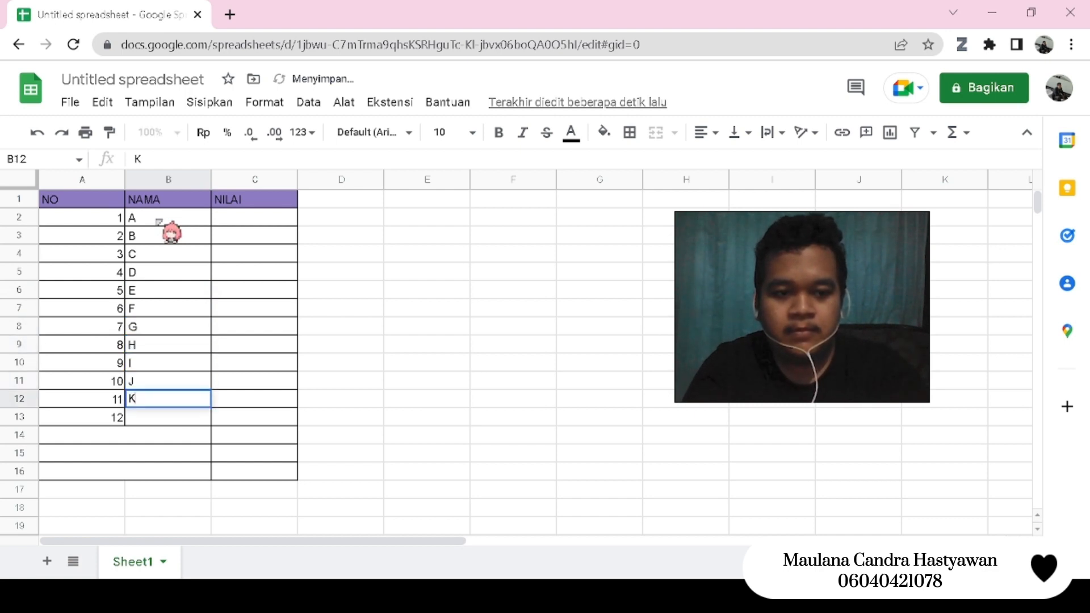
key("Return")
type("L")
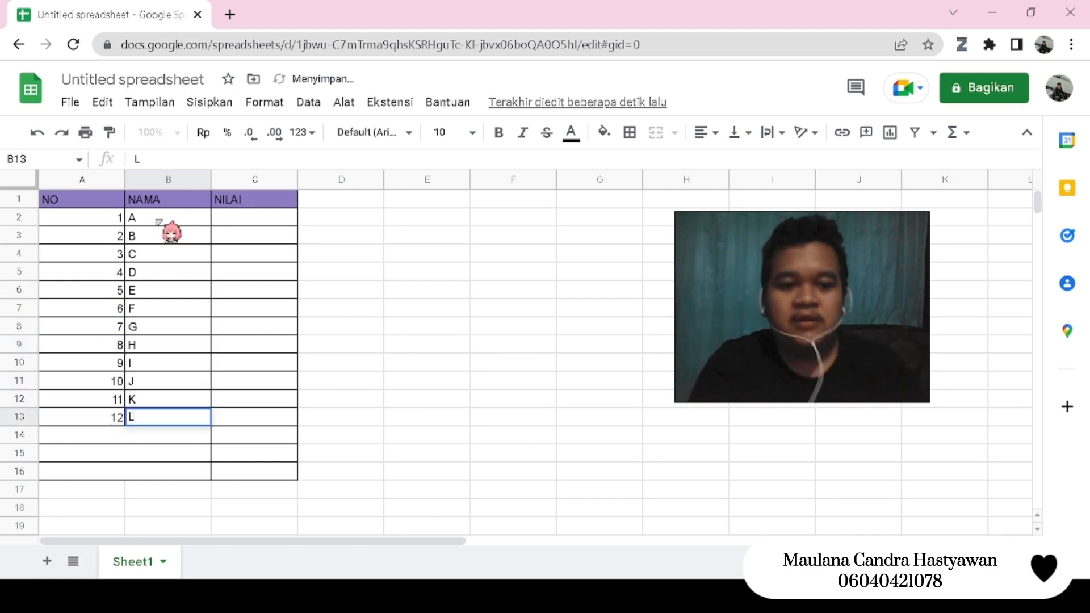
- Enter the scores 86, 90, 79, 90 and 88 in the NILAI column, cells C2 to C6
left_click(276, 223)
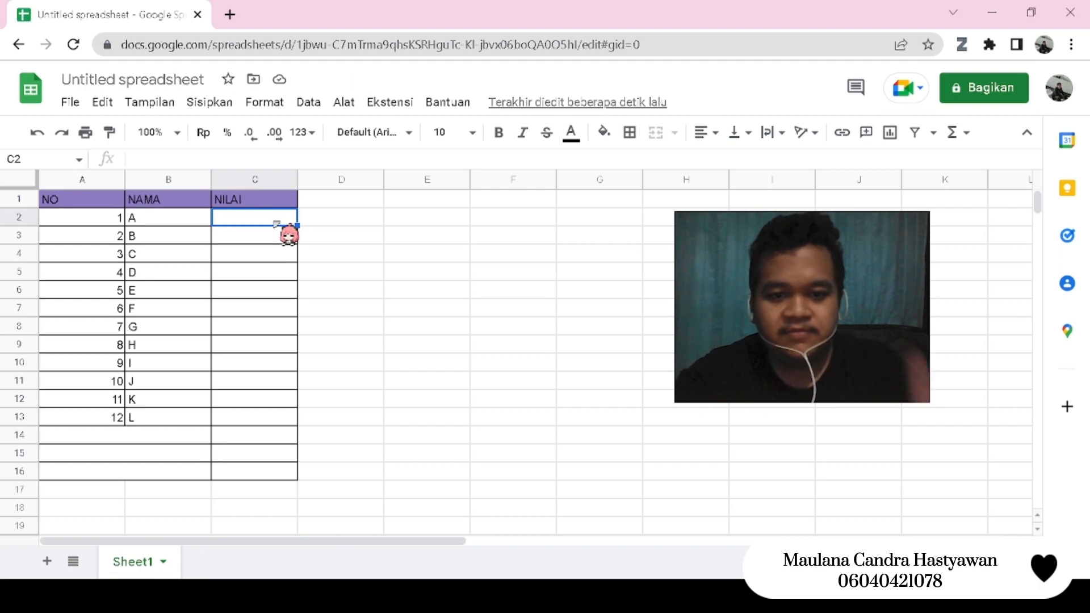
type("86")
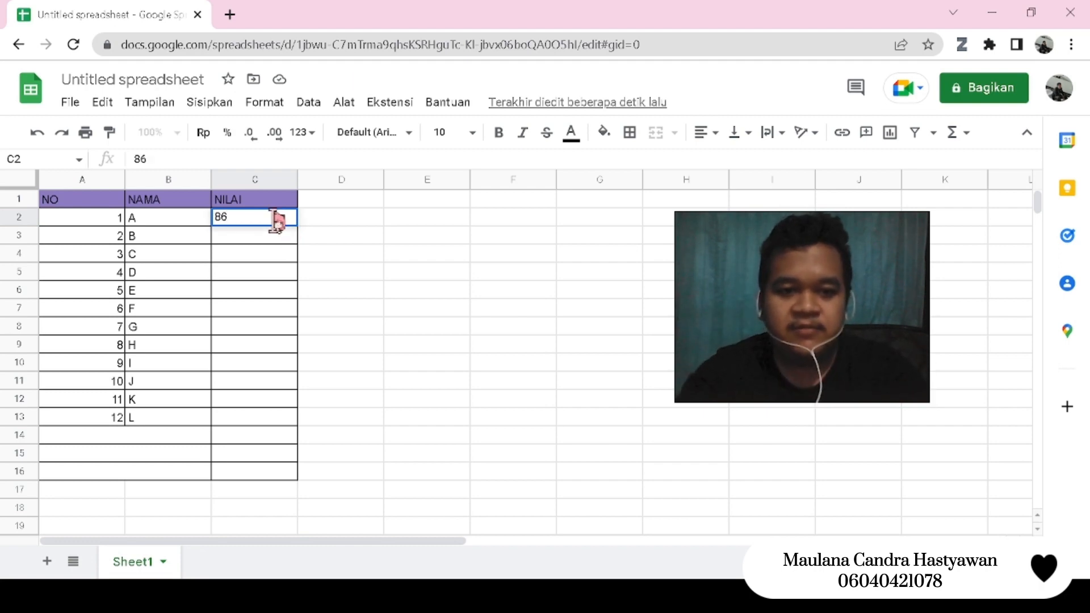
key("Return")
type("90")
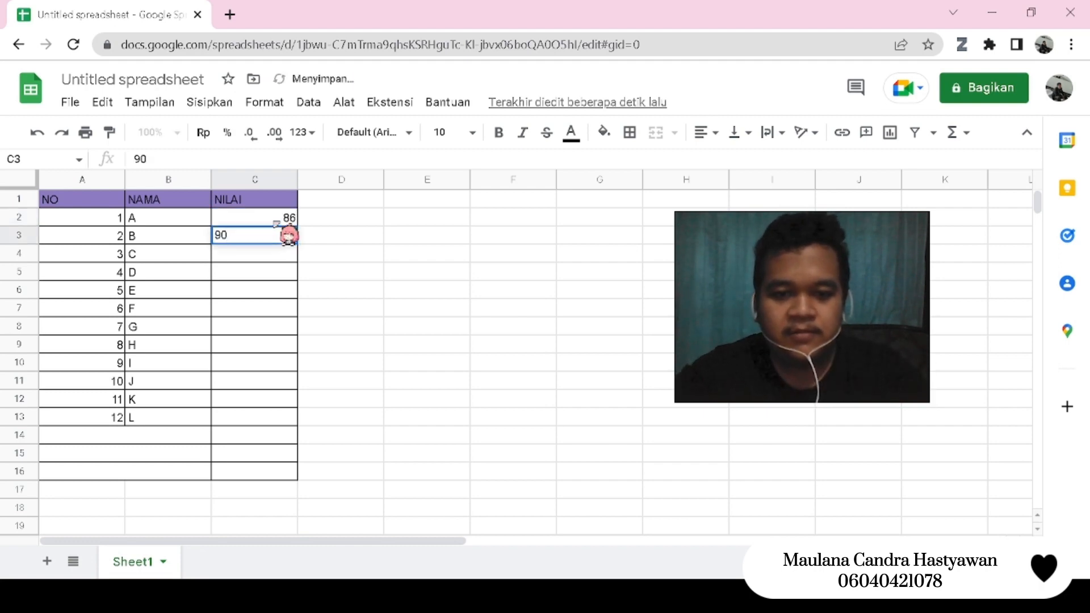
key("Return")
type("79")
key("Return")
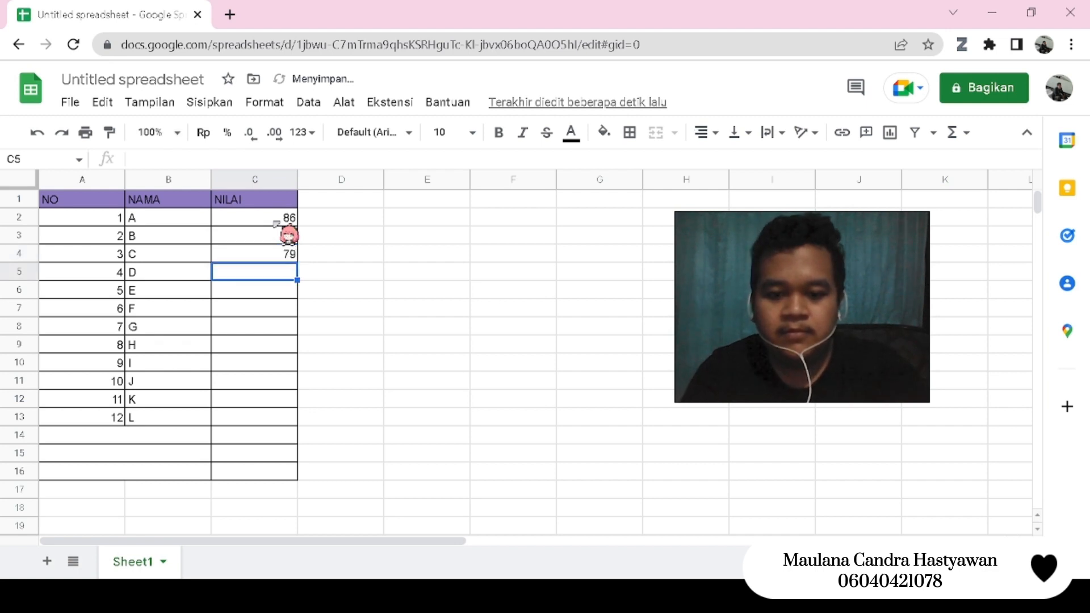
type("90")
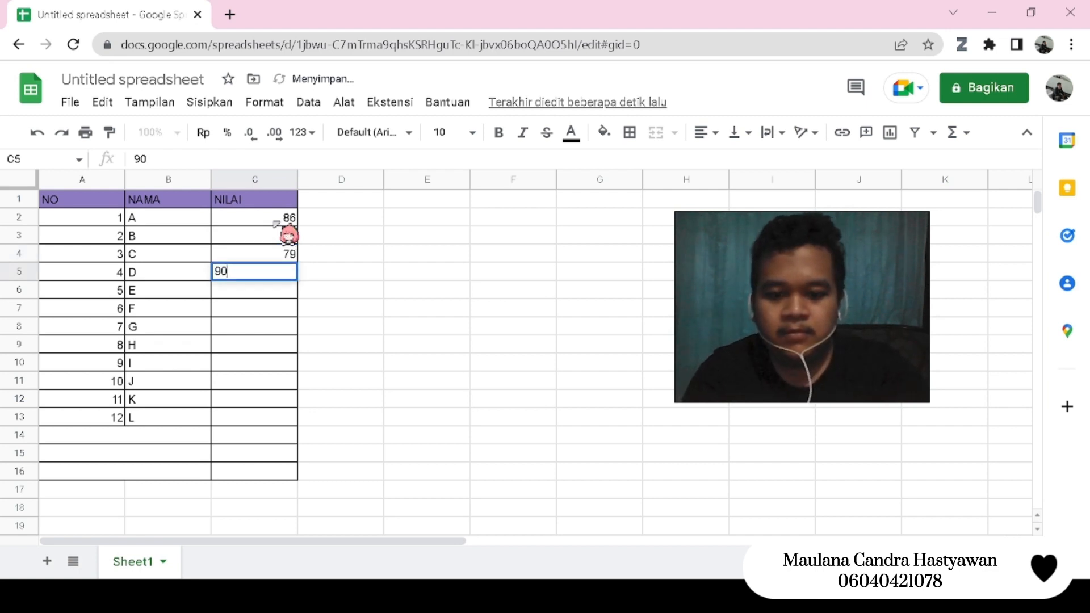
key("Return")
type("88")
key("Return")
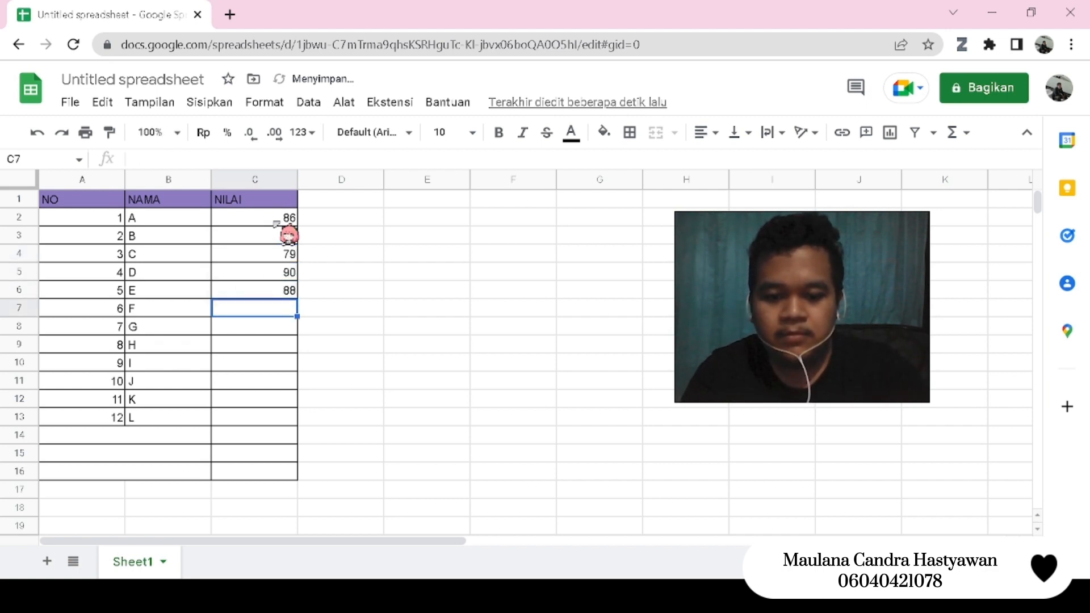
- Enter the scores 93, 86, 80, 90, 88, 79 and 80 in the NILAI column, cells C7 to C13
type("93")
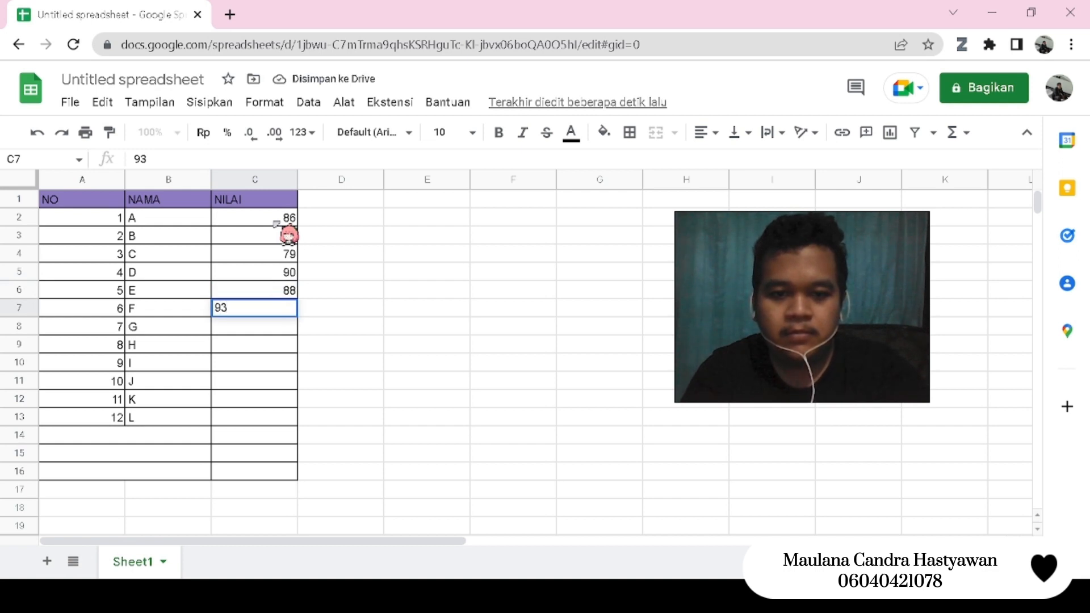
key("Return")
type("86")
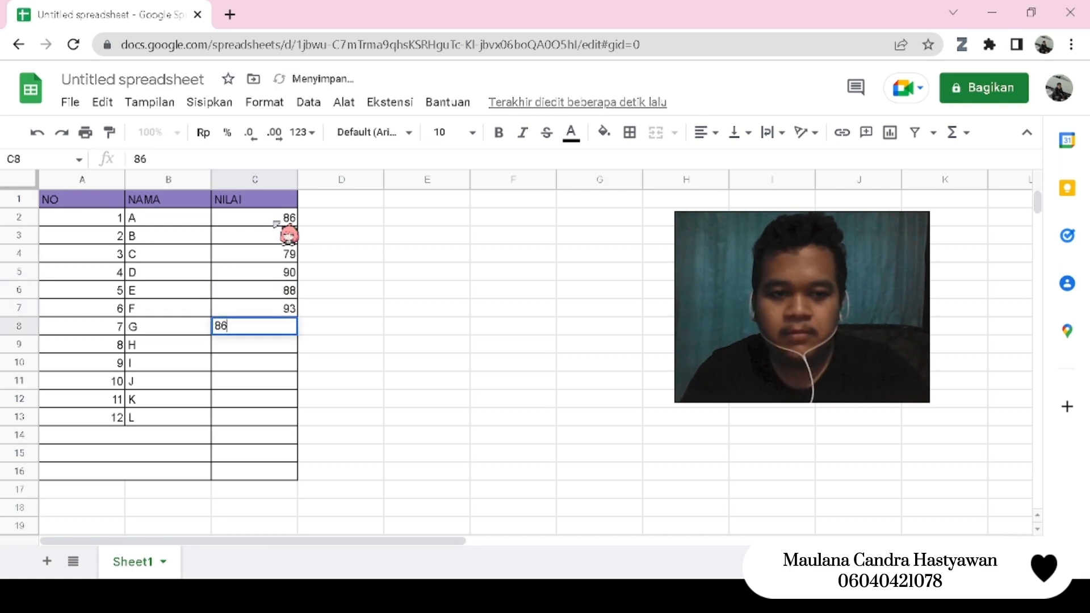
key("Return")
type("80")
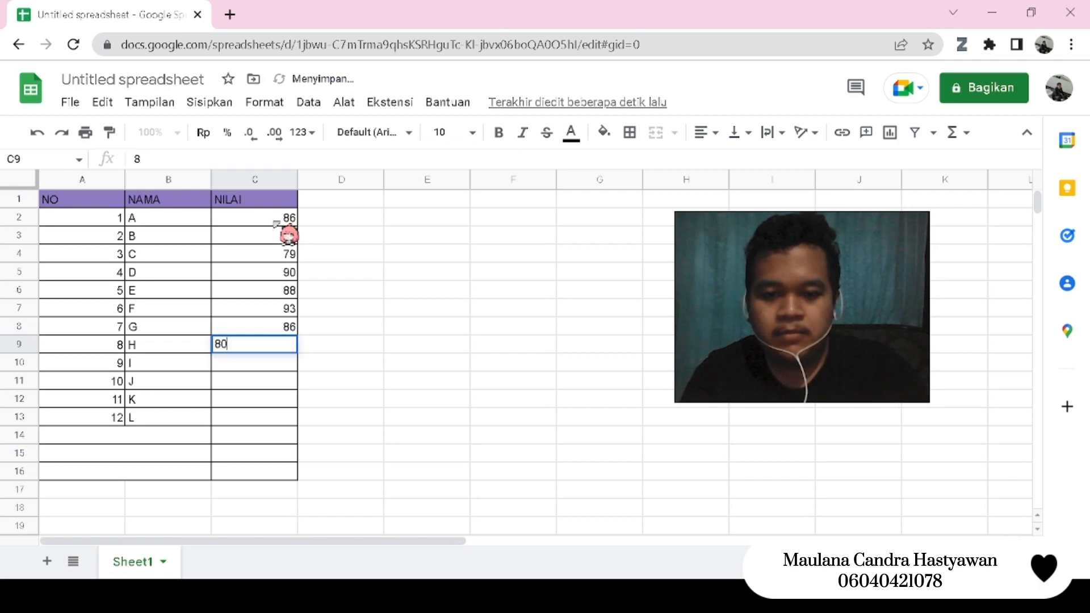
key("Return")
type("90")
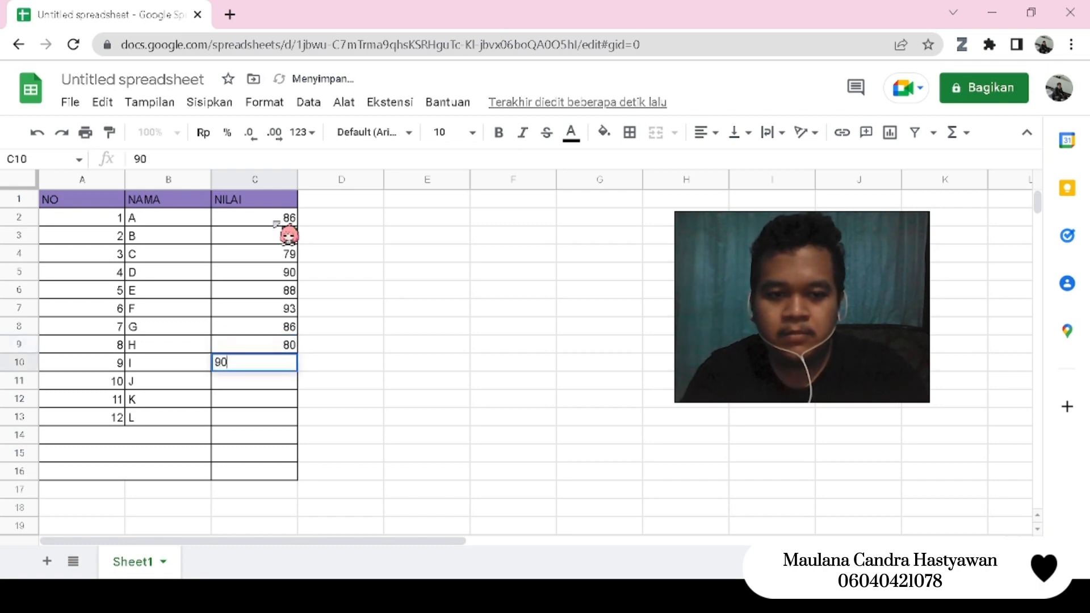
key("Return")
type("88")
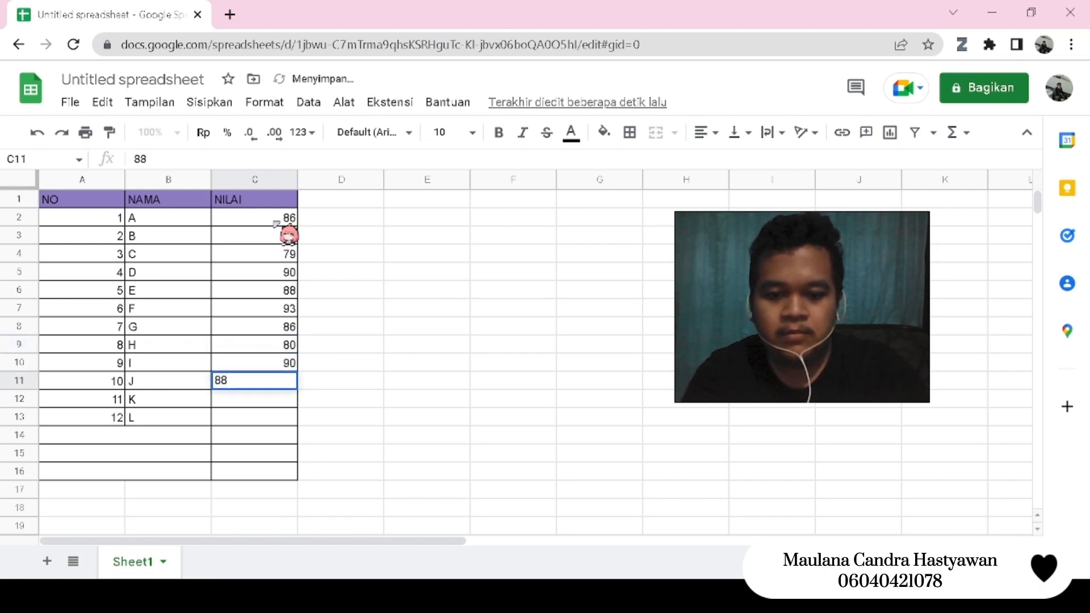
key("Return")
type("79")
key("Return")
type("80")
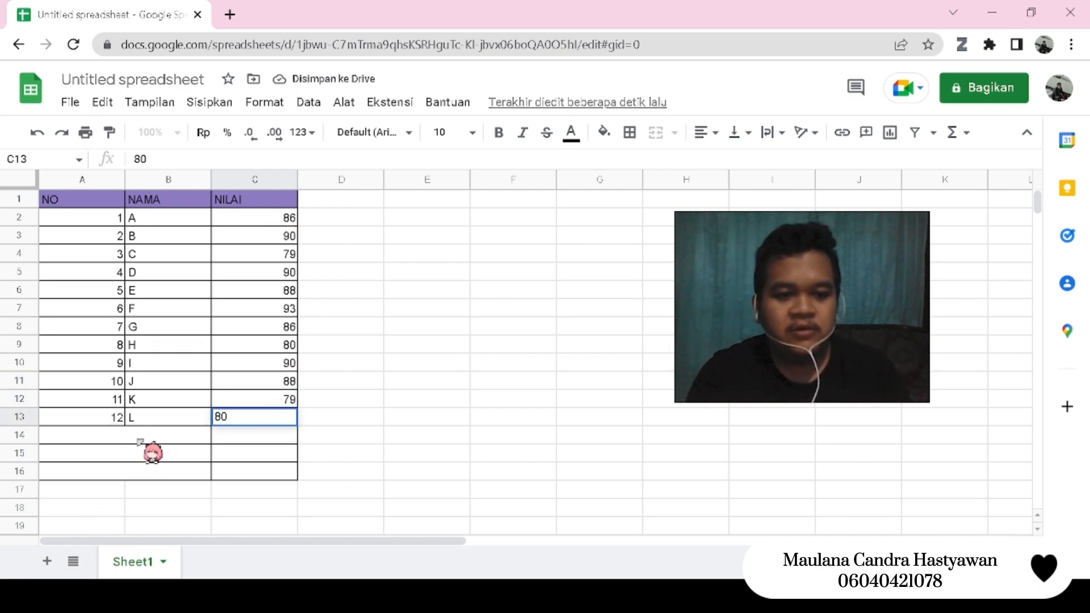
- Label the three merged rows below the student list MEAN, MEDIAN and MODUS in A14, A15 and A16
left_click_drag(116, 435, 140, 441)
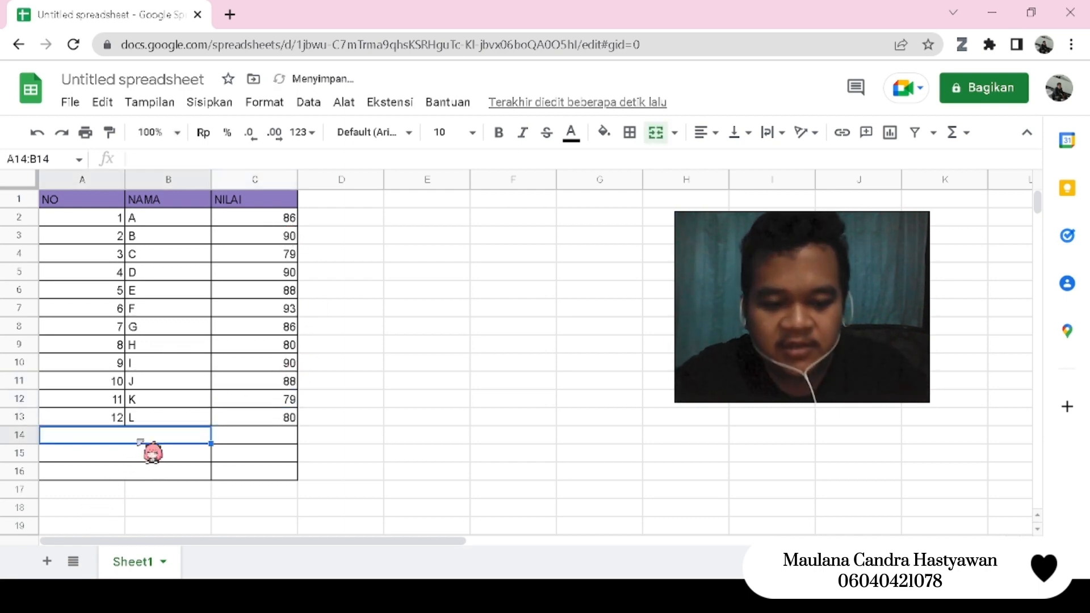
type("MEAN")
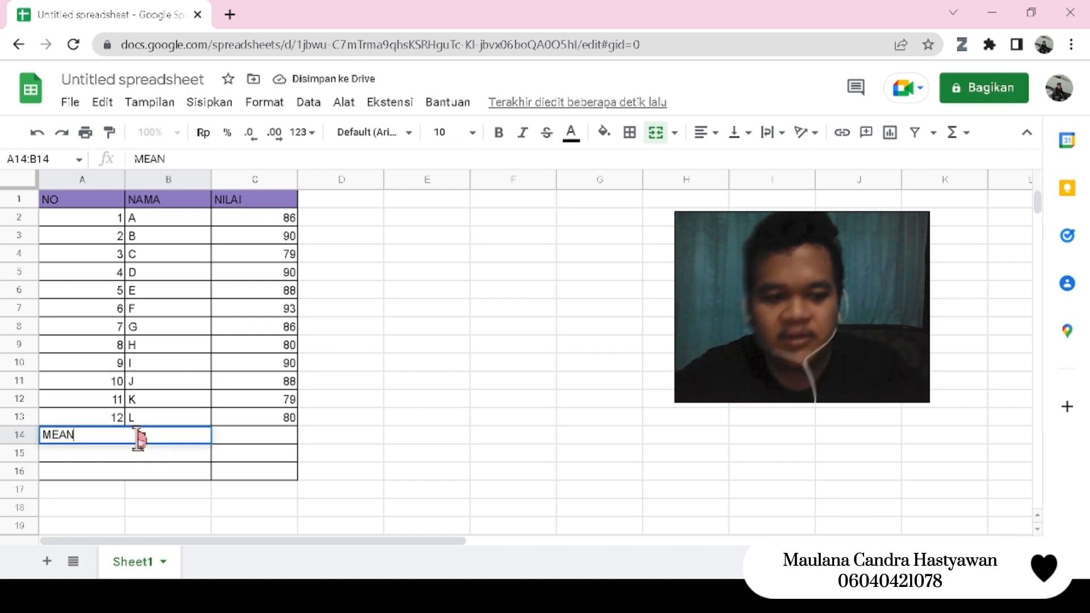
left_click(155, 457)
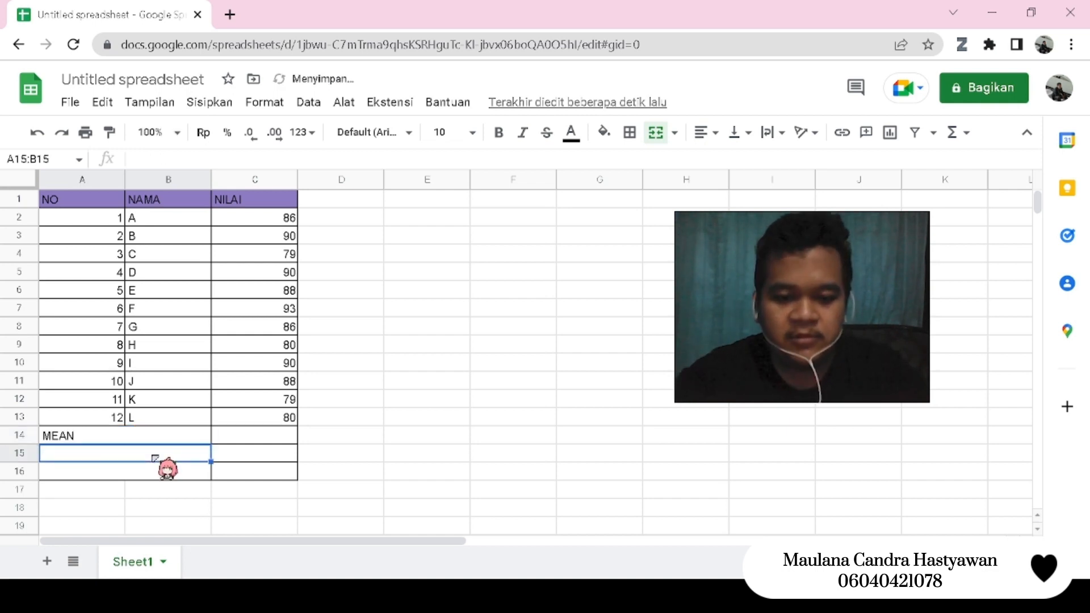
type("MED")
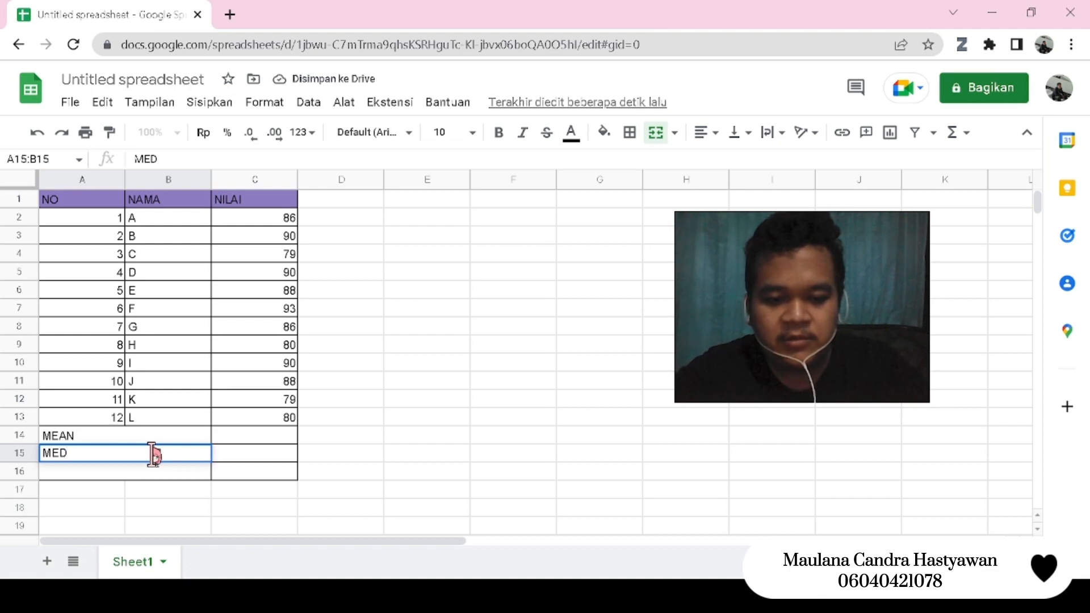
type("IAN")
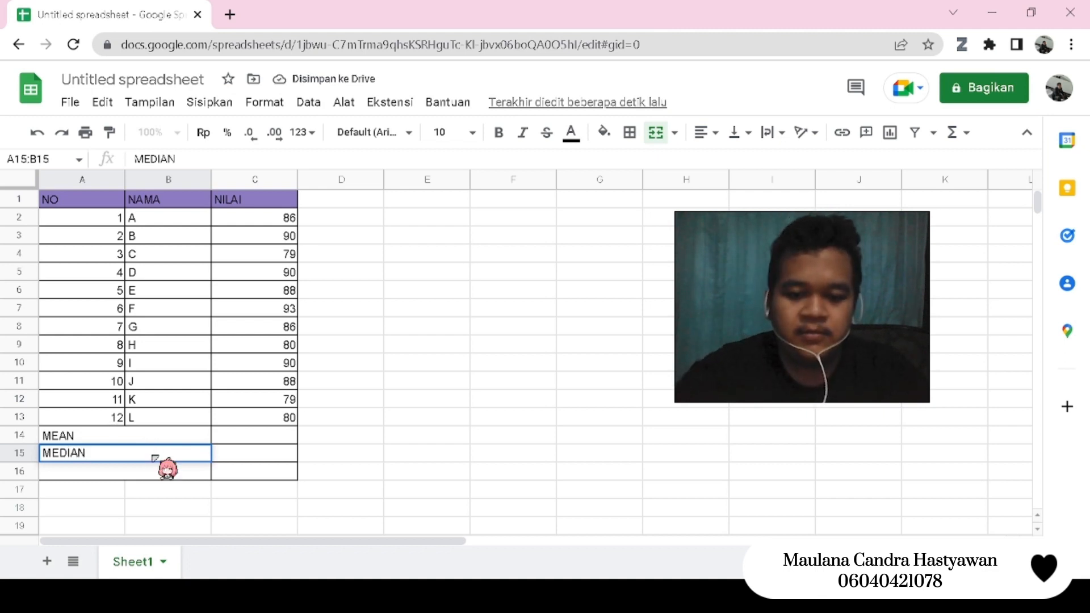
left_click(166, 468)
type("MODUS")
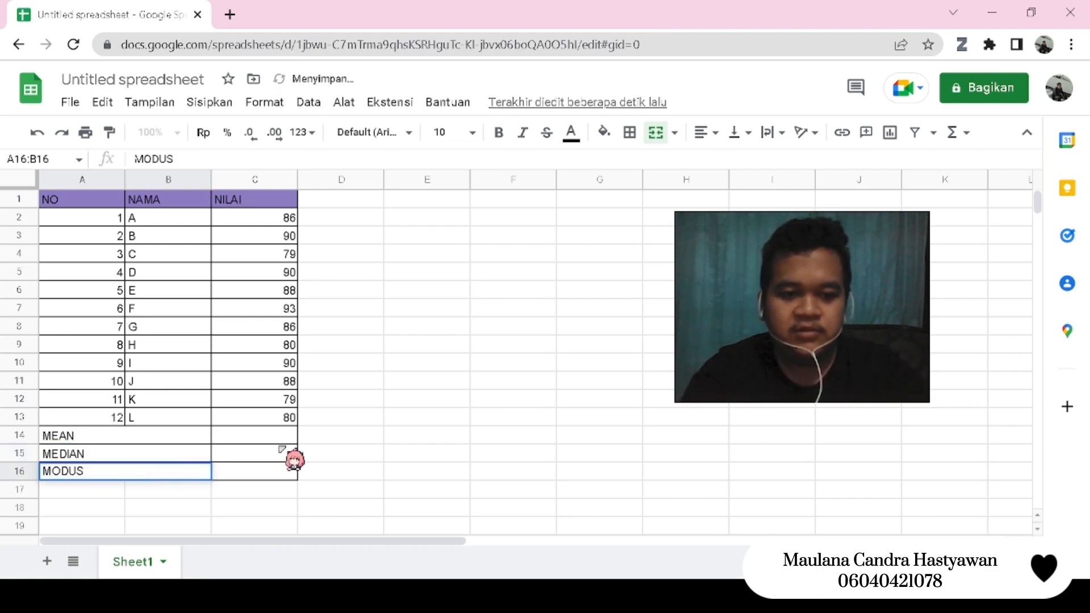
left_click(280, 469)
- Calculate the mean of the scores in cell C14 with the formula =AVERAGE(C2:C13)
left_click(272, 438)
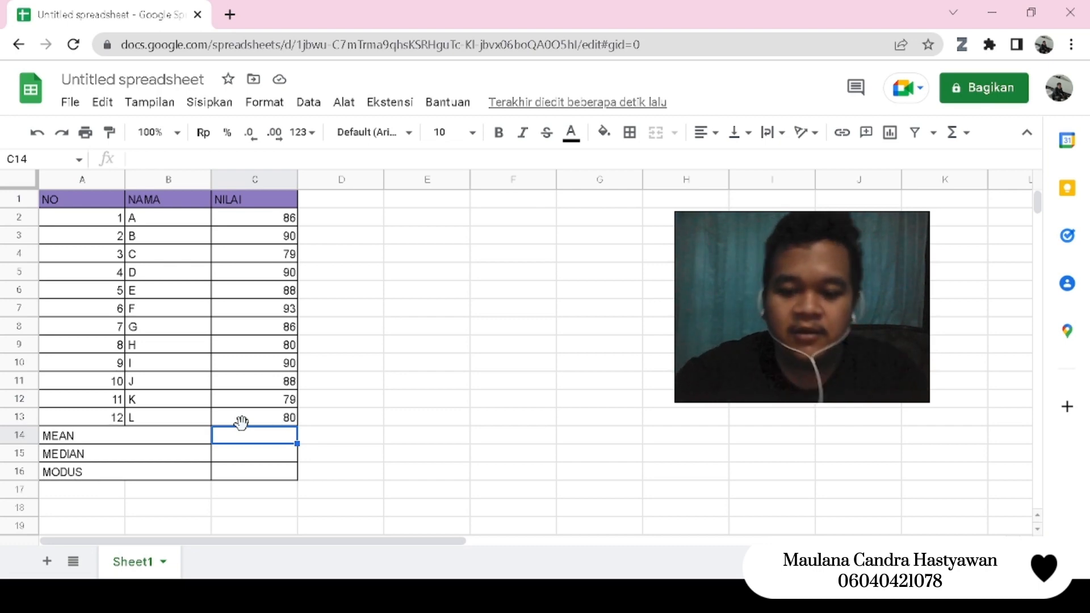
type("=AVERAGE")
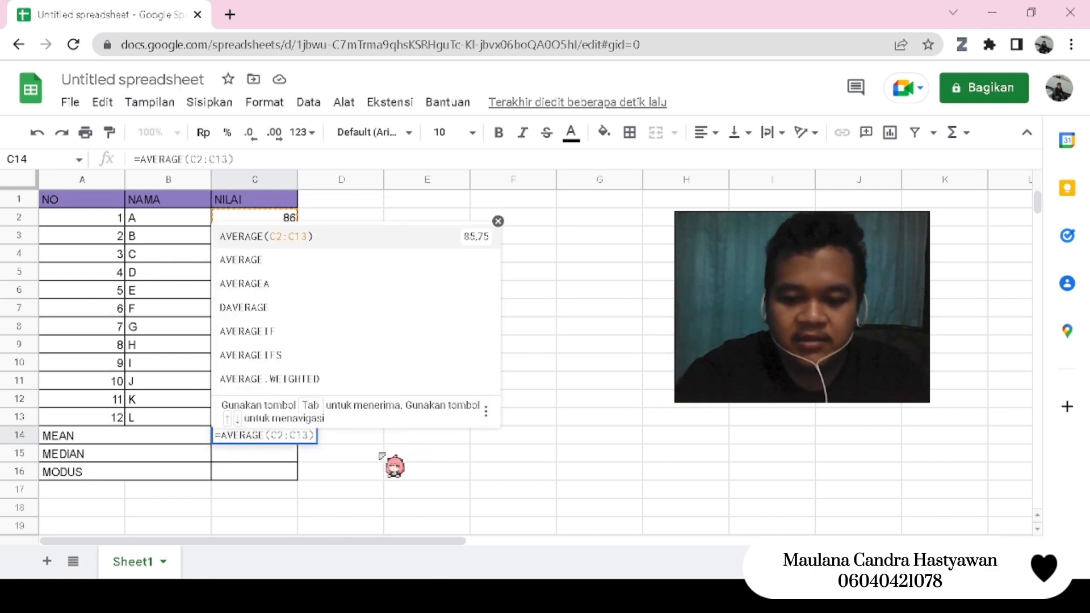
type("(")
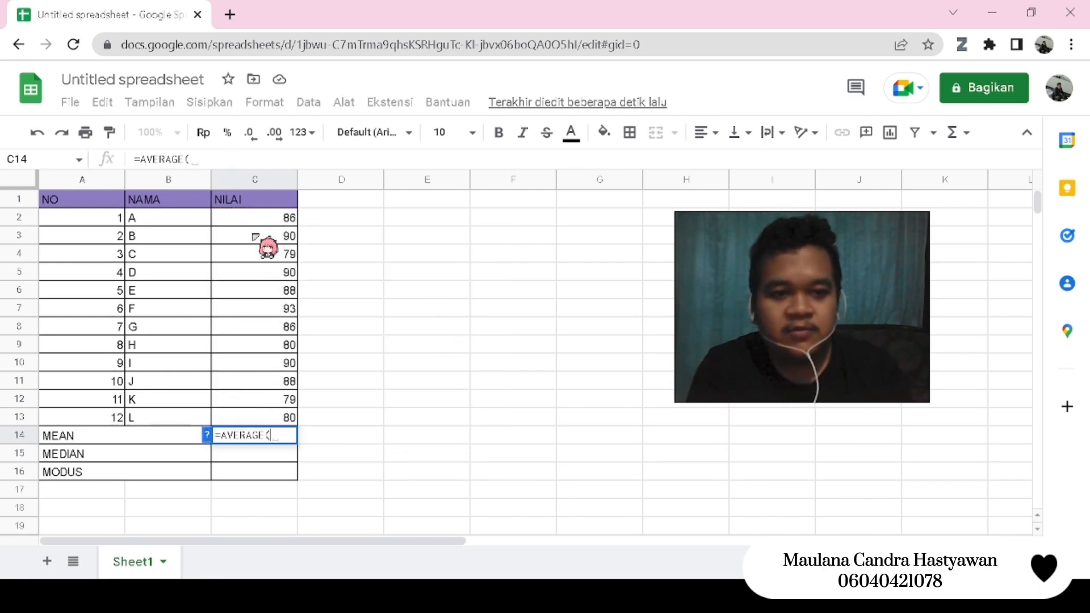
left_click(253, 217)
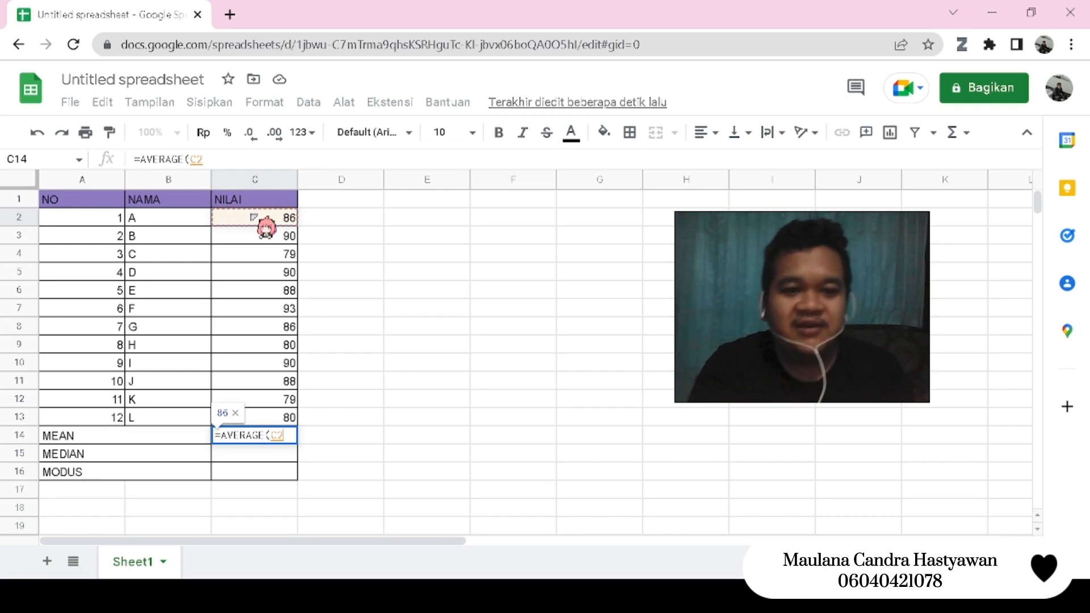
left_click_drag(261, 221, 270, 426)
type(")")
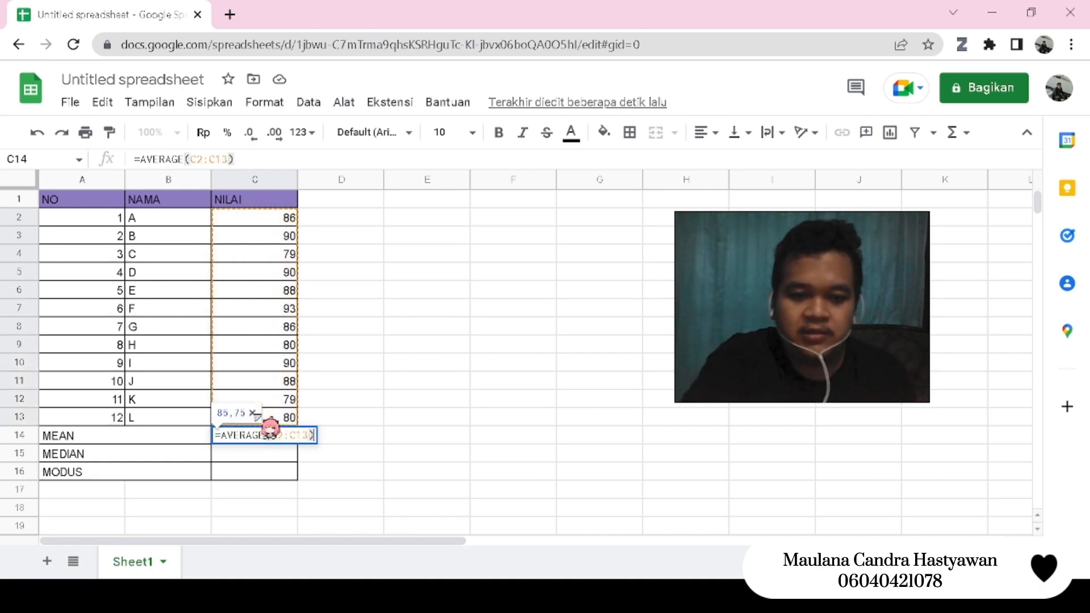
key("Return")
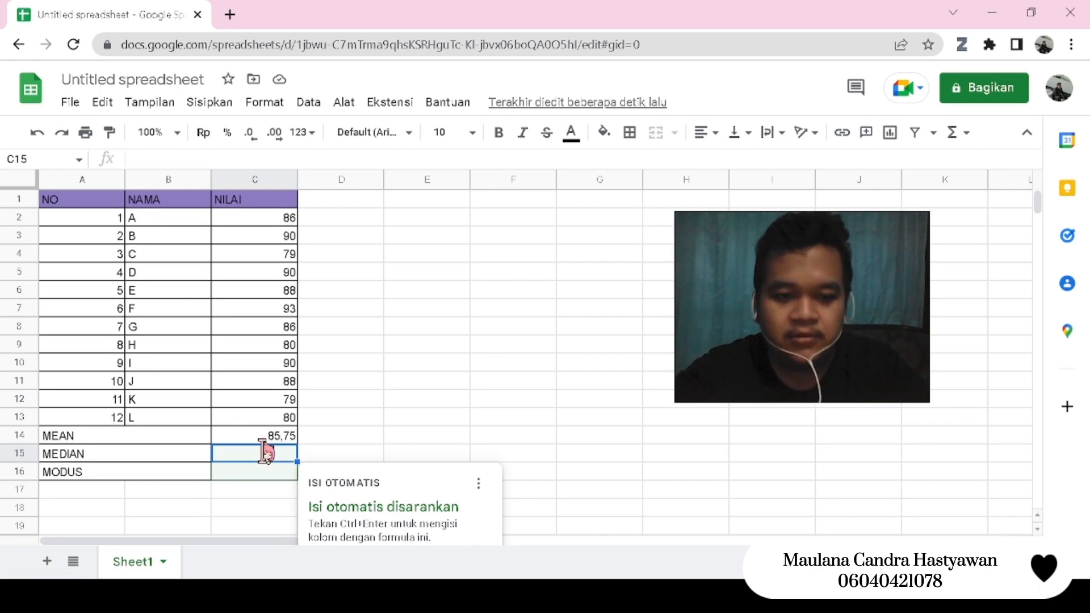
- Calculate the median of the scores in cell C15 with the formula =MEDIAN(C2:C13)
type("=MEDIAN(")
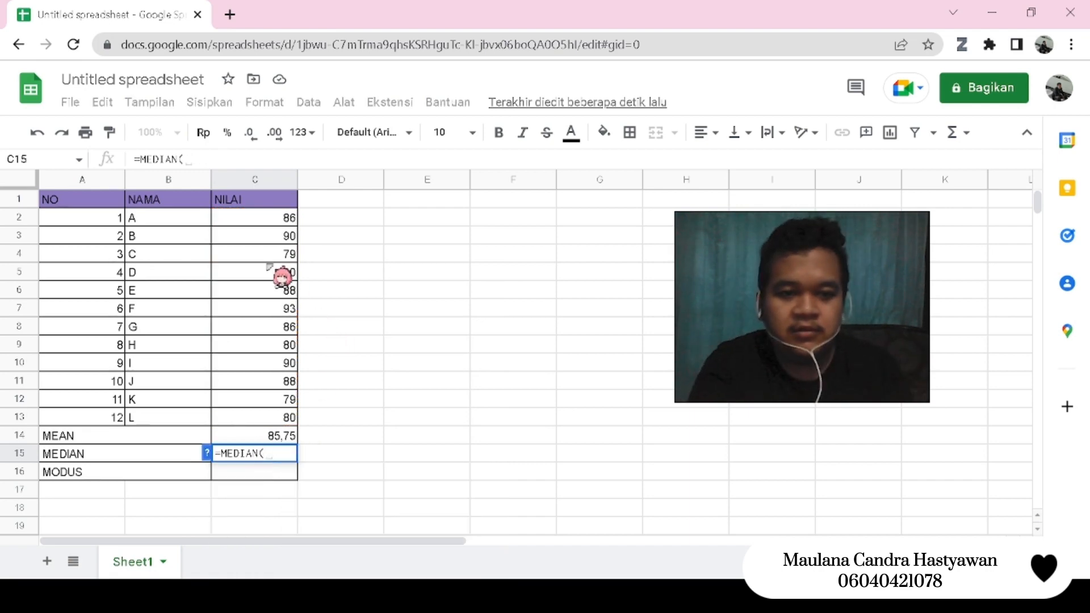
left_click(266, 219)
left_click_drag(277, 296, 275, 414)
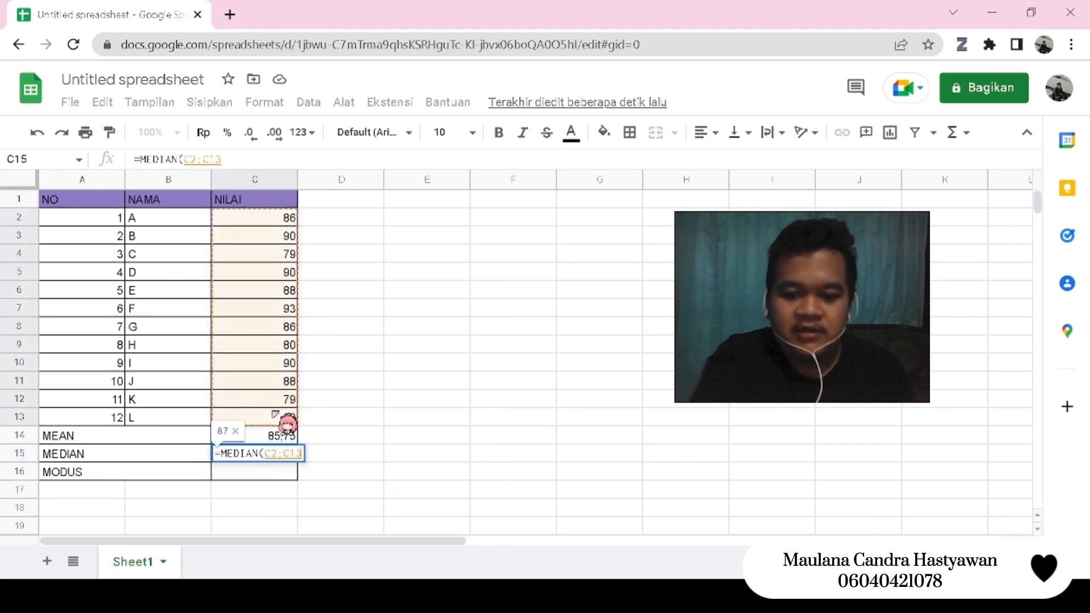
type(")")
key("Return")
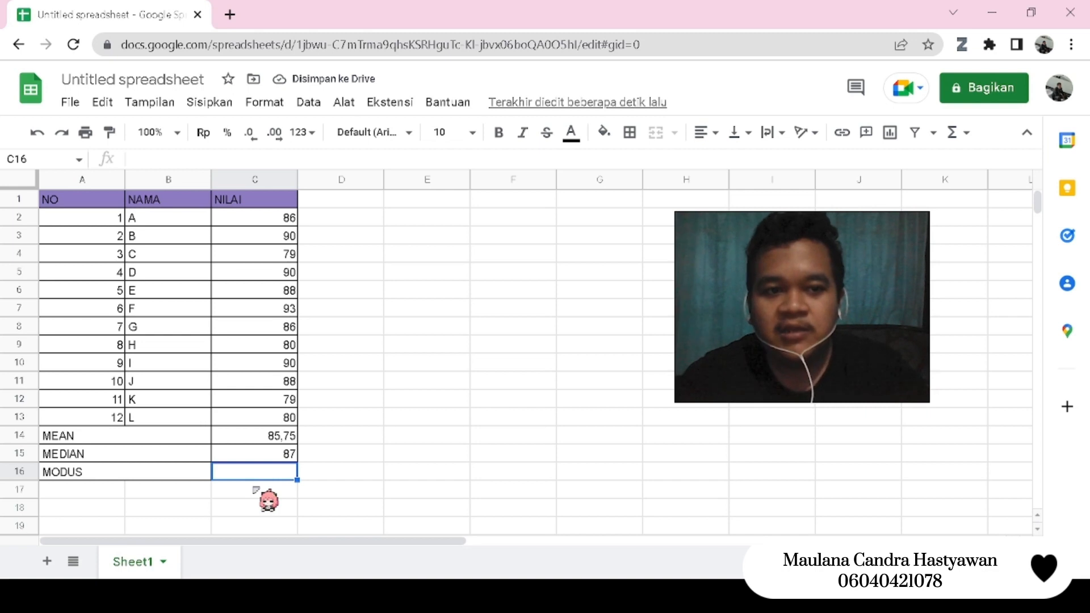
- Calculate the mode of the scores in cell C16 with the formula =MODE(C2:C13)
type("=")
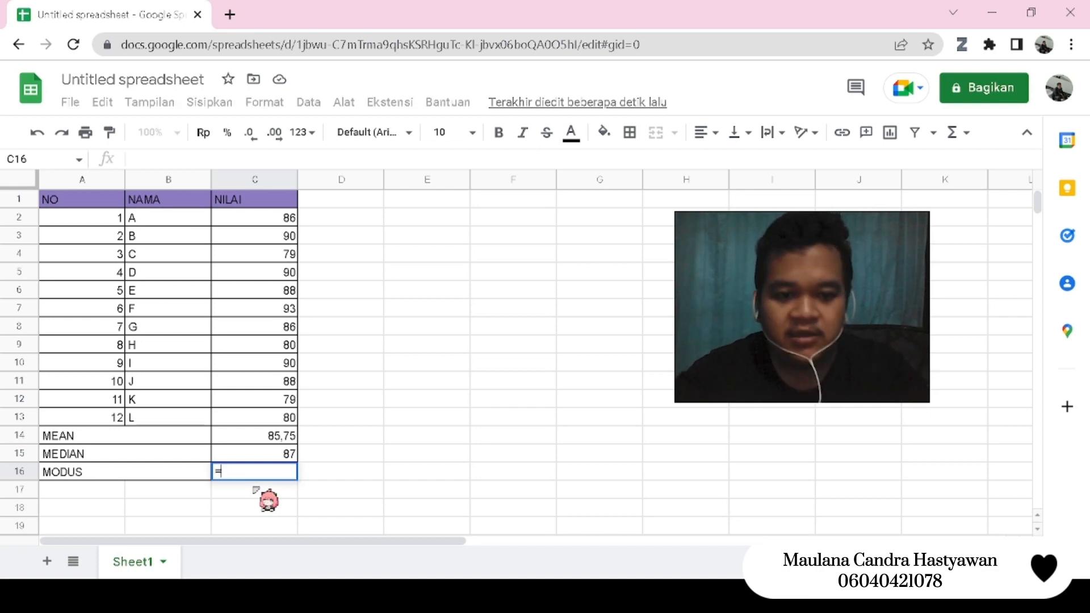
type("MODE")
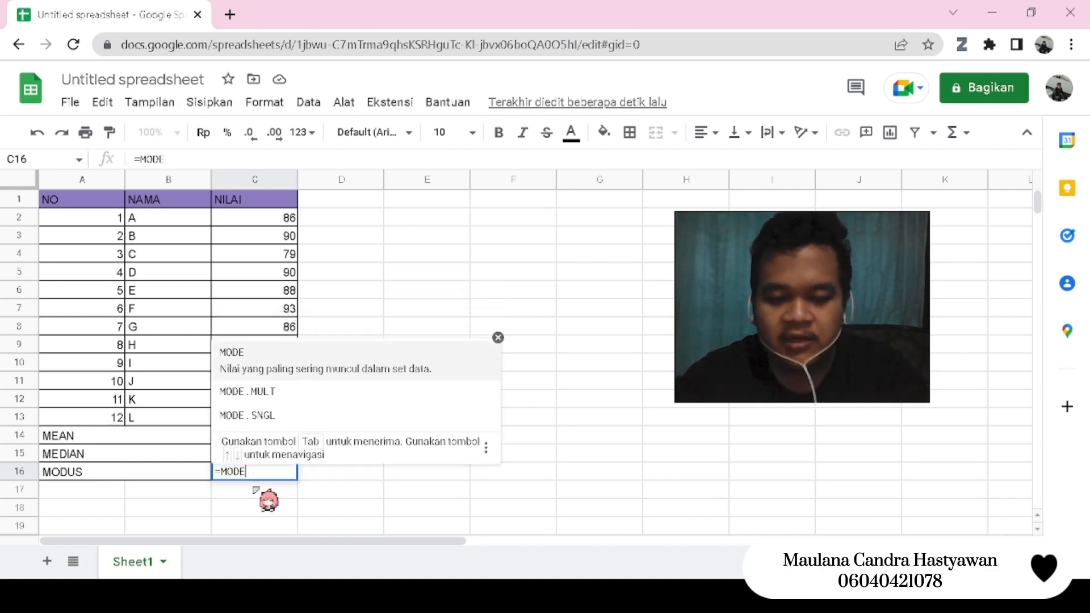
type("(")
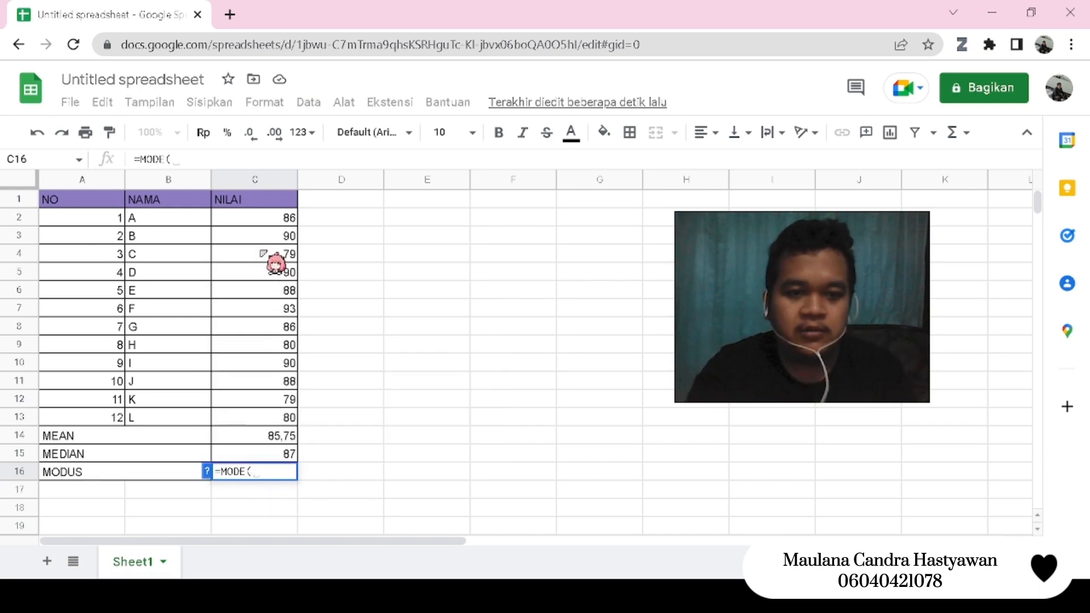
left_click(257, 221)
left_click_drag(256, 220, 271, 417)
type(")")
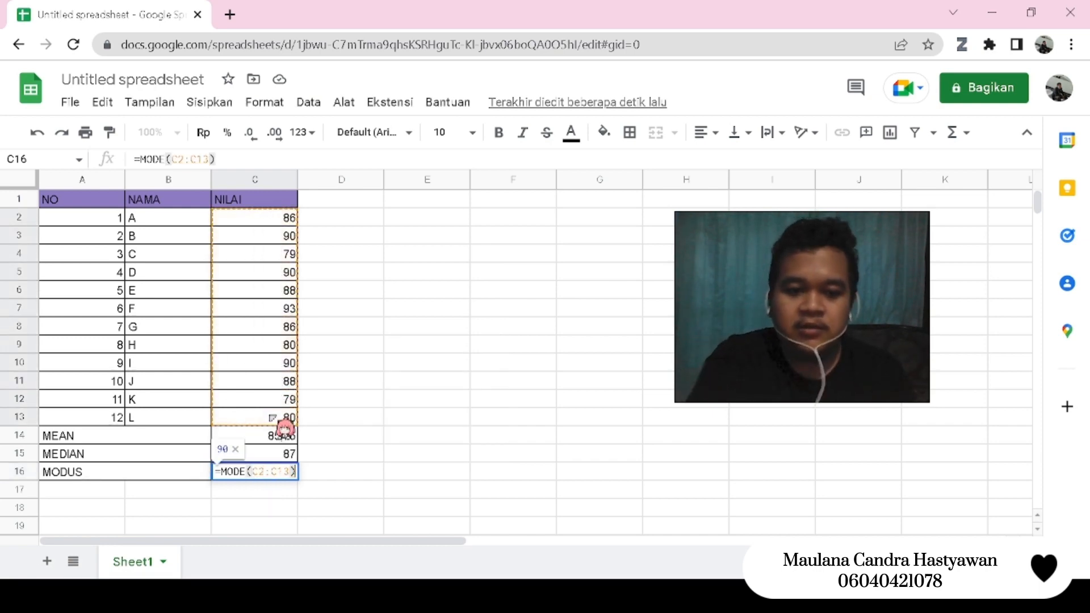
key("Return")
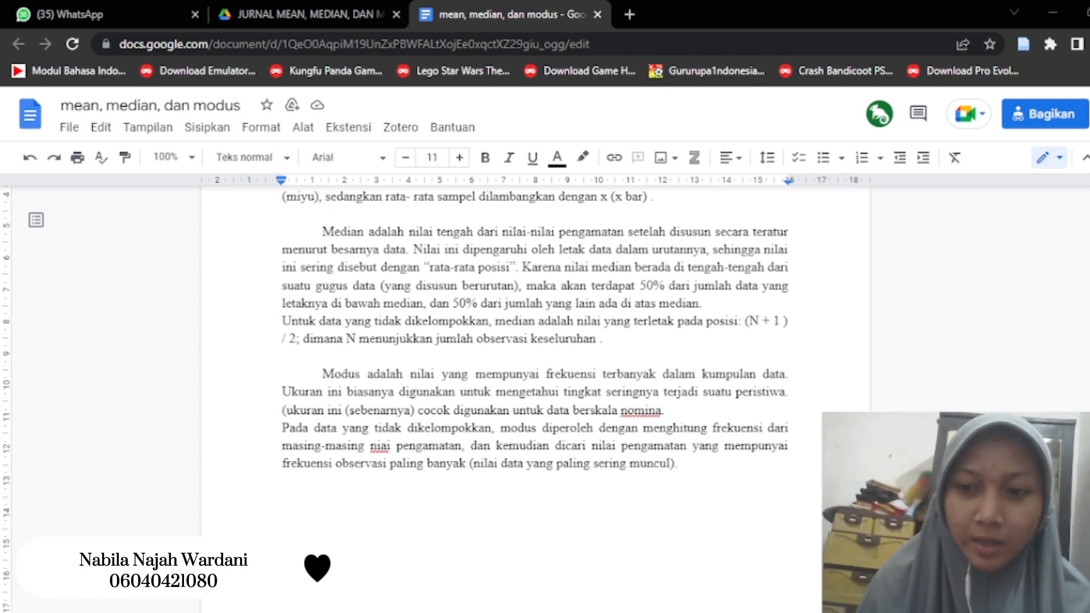
- Switch to the Google Docs document "mean, median, dan modus" and review its text from the title through to the DAFTAR PUSTAKA page
left_click(1026, 382)
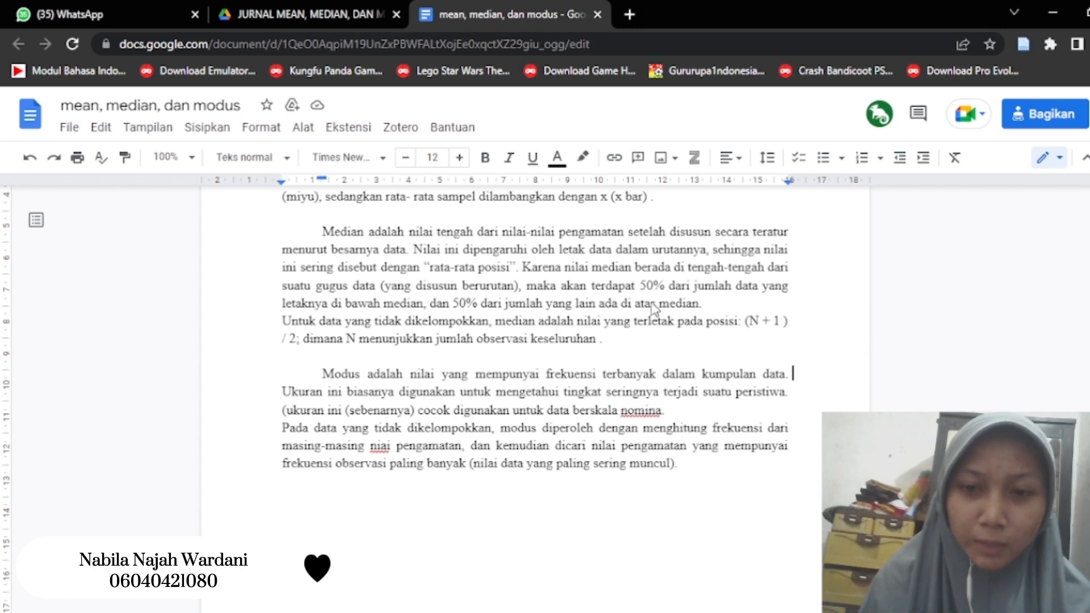
scroll(652, 303, "up", 2)
scroll(652, 303, "up", 2)
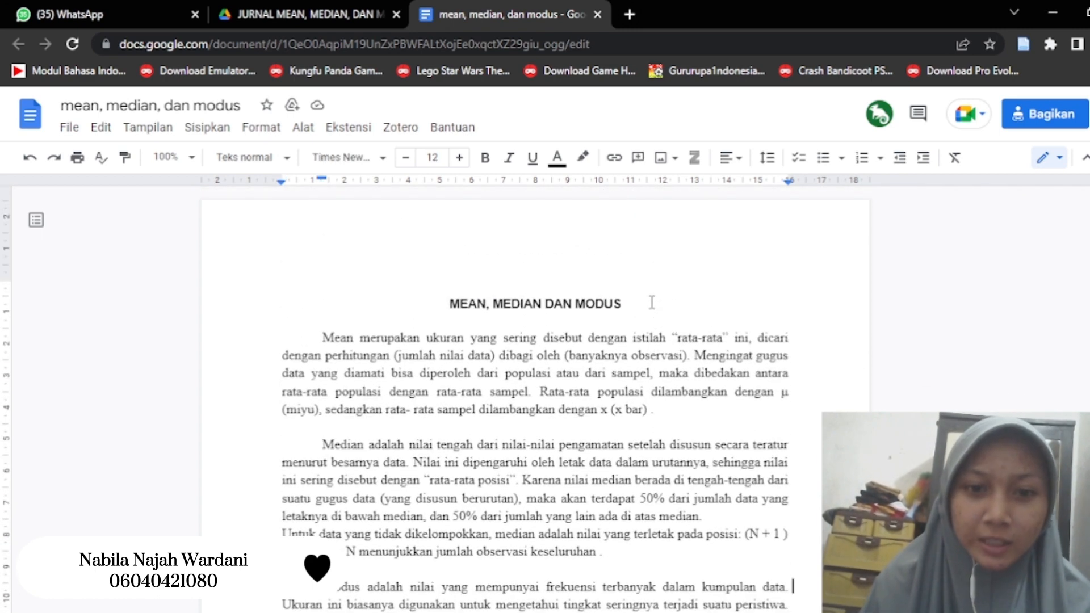
scroll(651, 302, "down", 3)
scroll(651, 302, "up", 3)
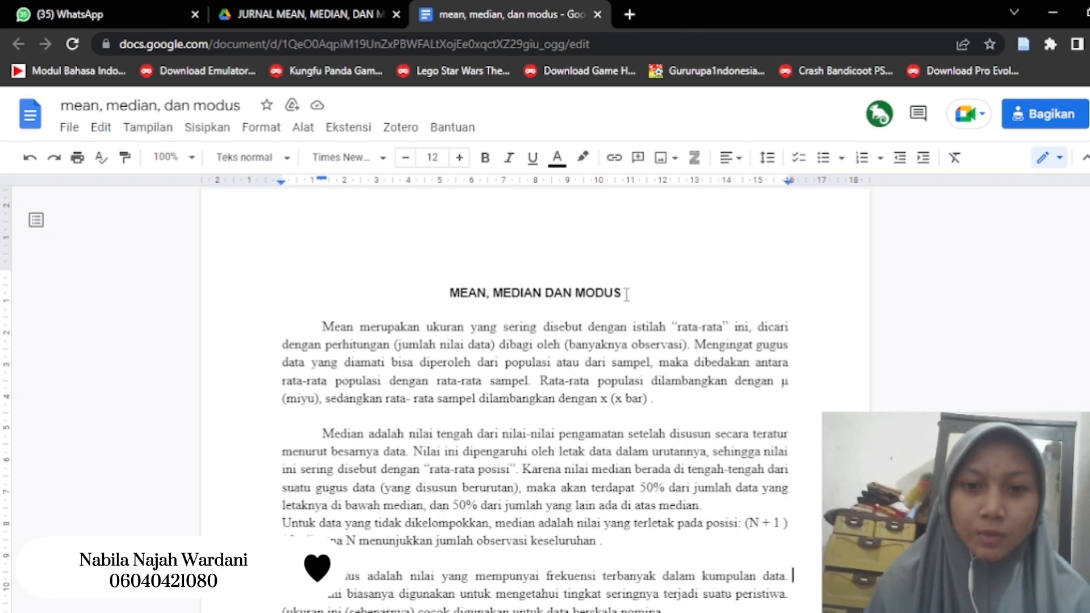
scroll(626, 294, "down", 8)
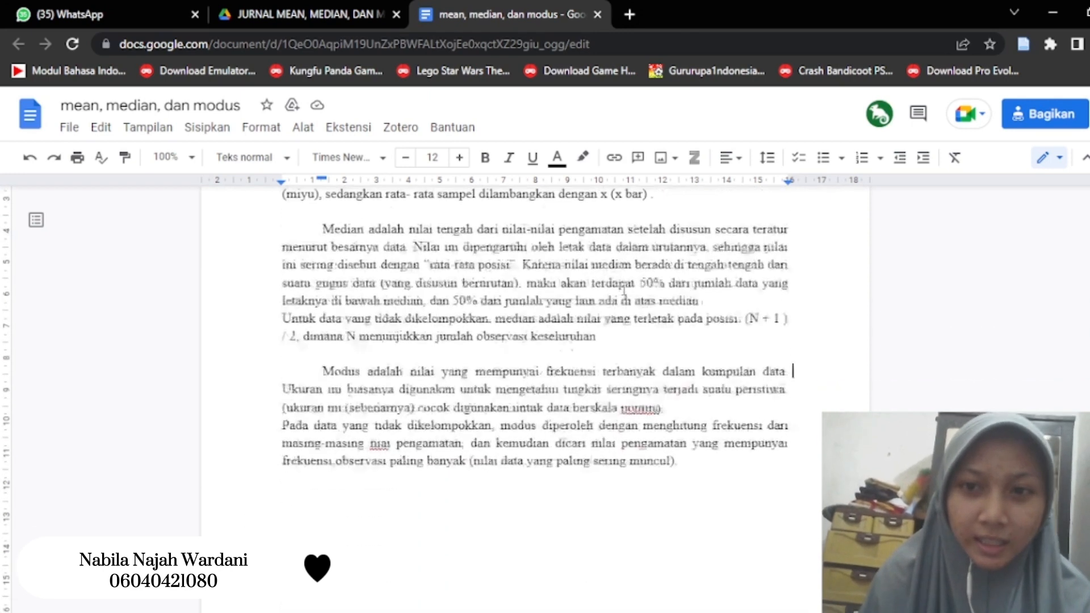
scroll(624, 288, "down", 10)
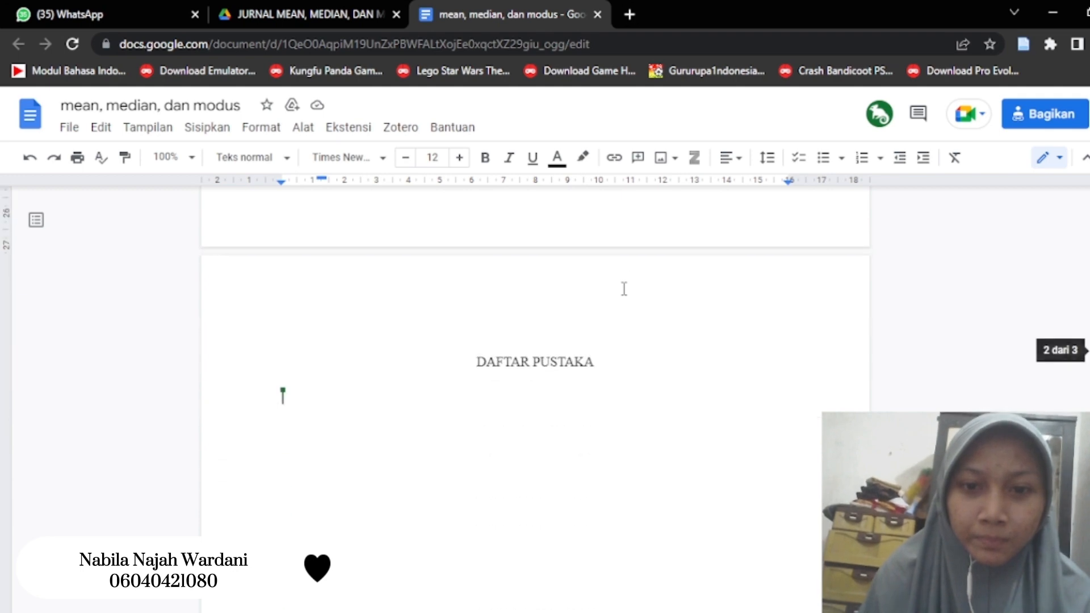
scroll(623, 287, "down", 2)
scroll(623, 287, "up", 1)
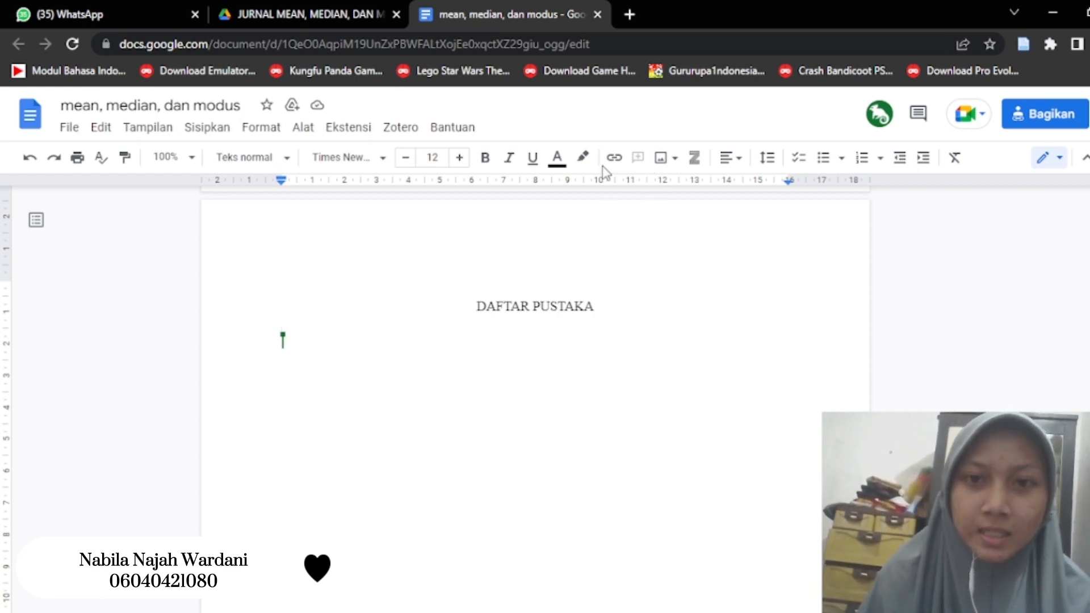
left_click(630, 14)
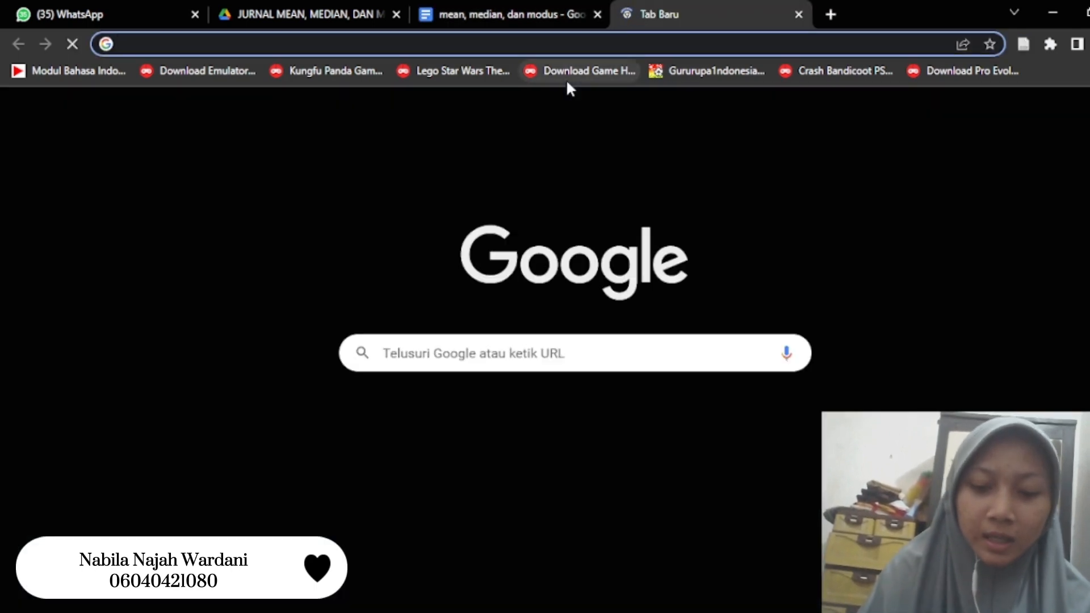
type("zotero.org/user/login")
key("Return")
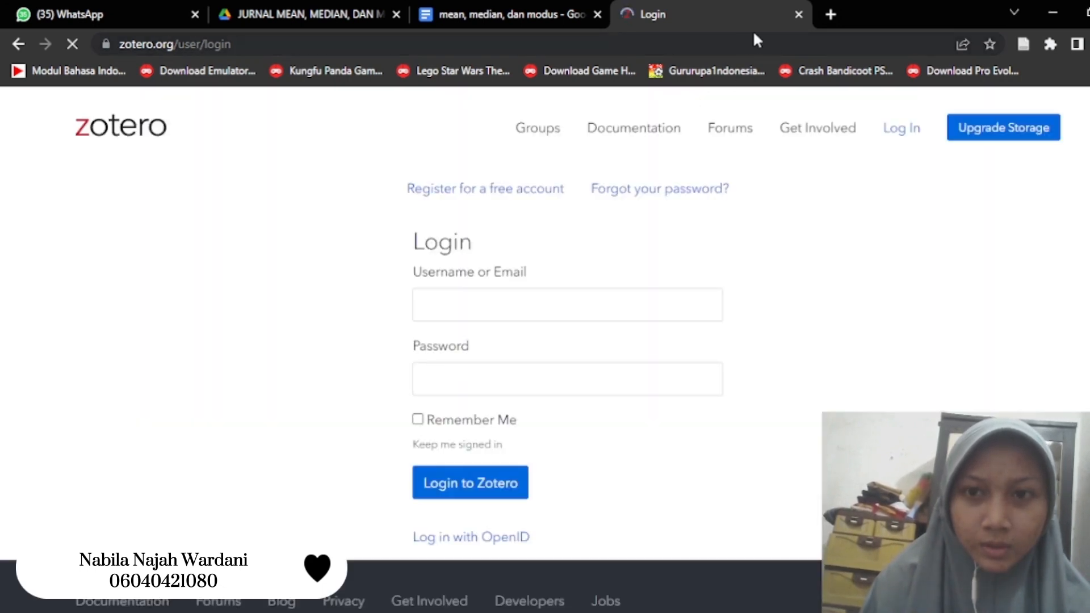
left_click(799, 14)
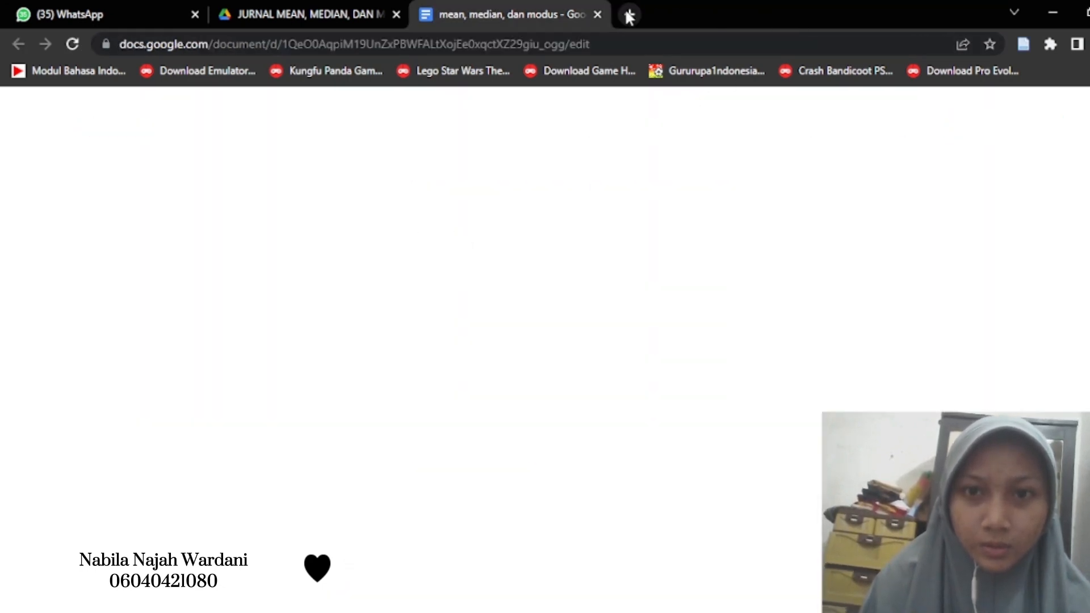
- Search Google for "zotero download" and view the Zotero 6 for Windows and Chrome Connector downloads on Zotero's Downloads page
left_click(629, 16)
left_click(667, 42)
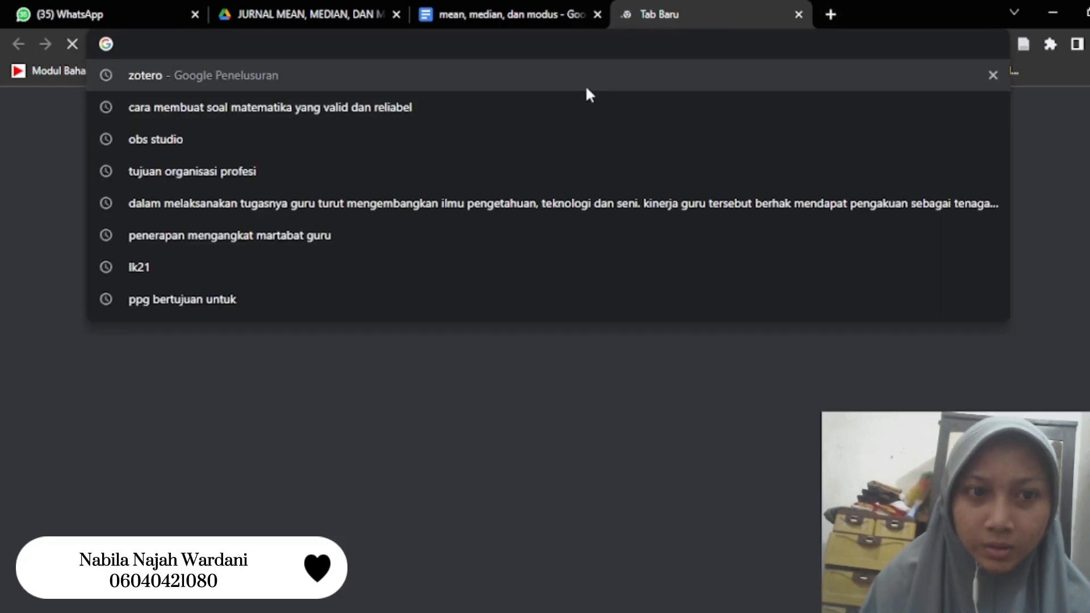
type("zoter")
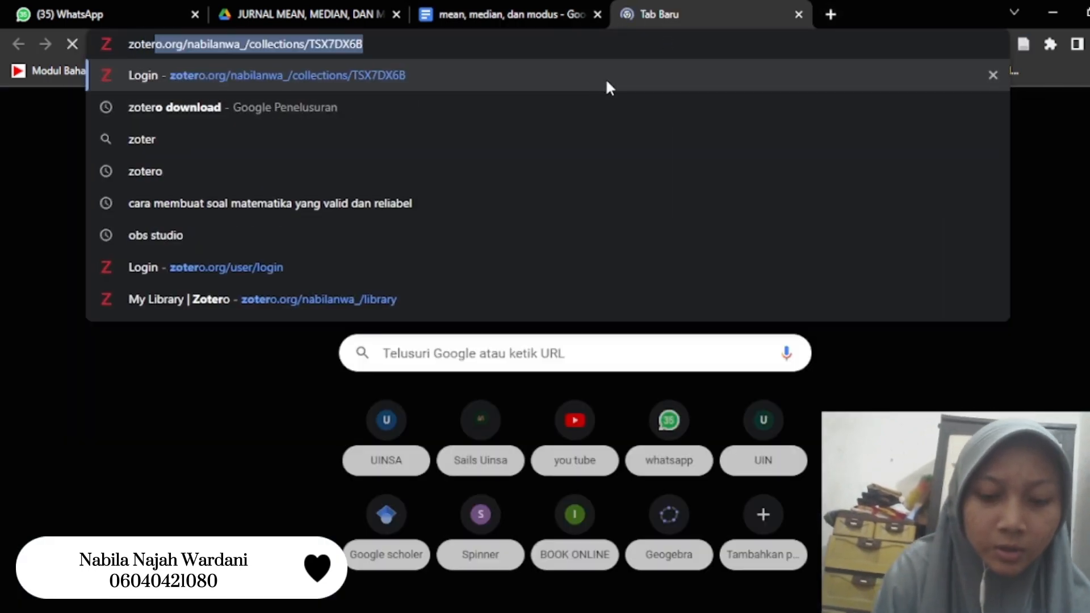
type("o doe")
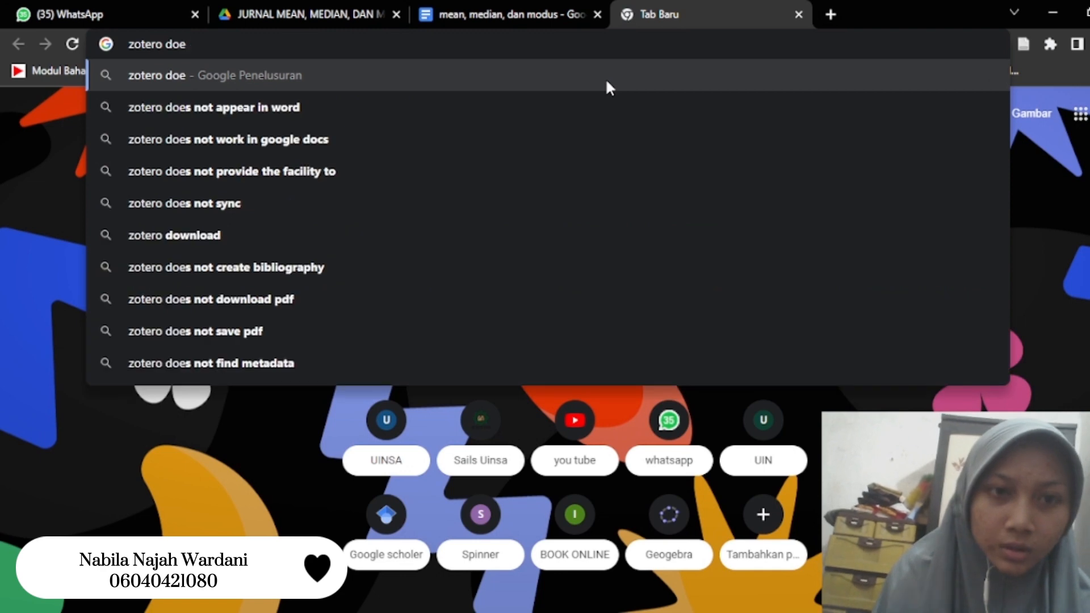
key("BackSpace")
type("wnloa")
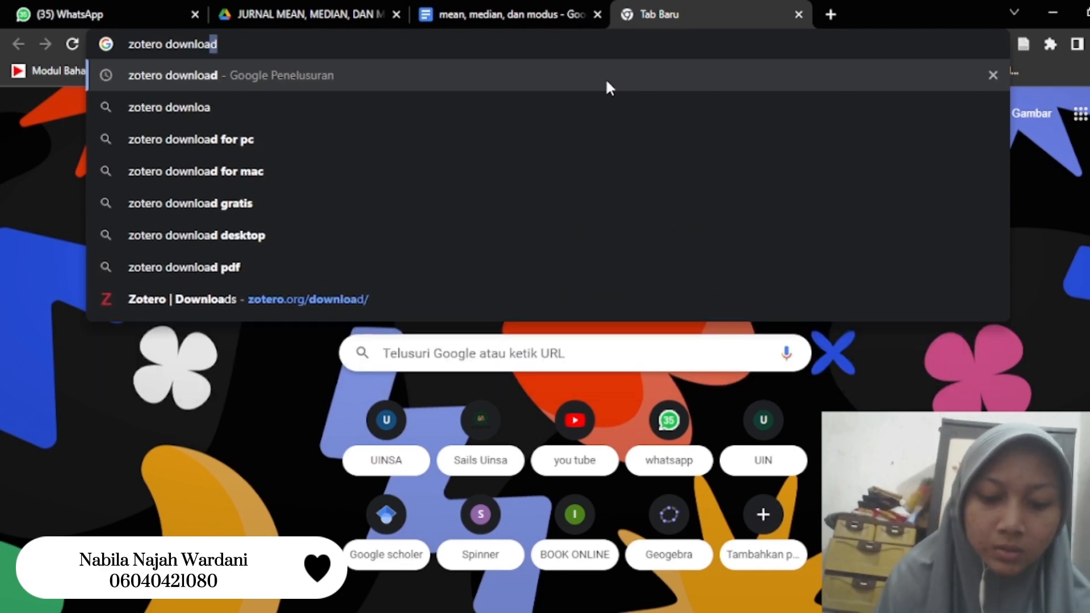
key("Return")
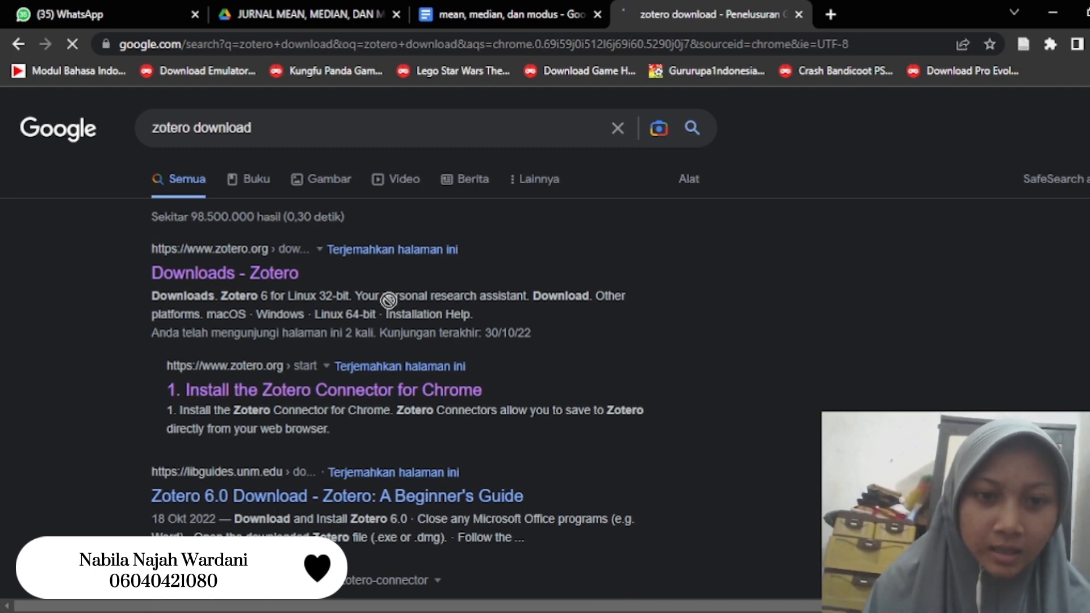
left_click(274, 282)
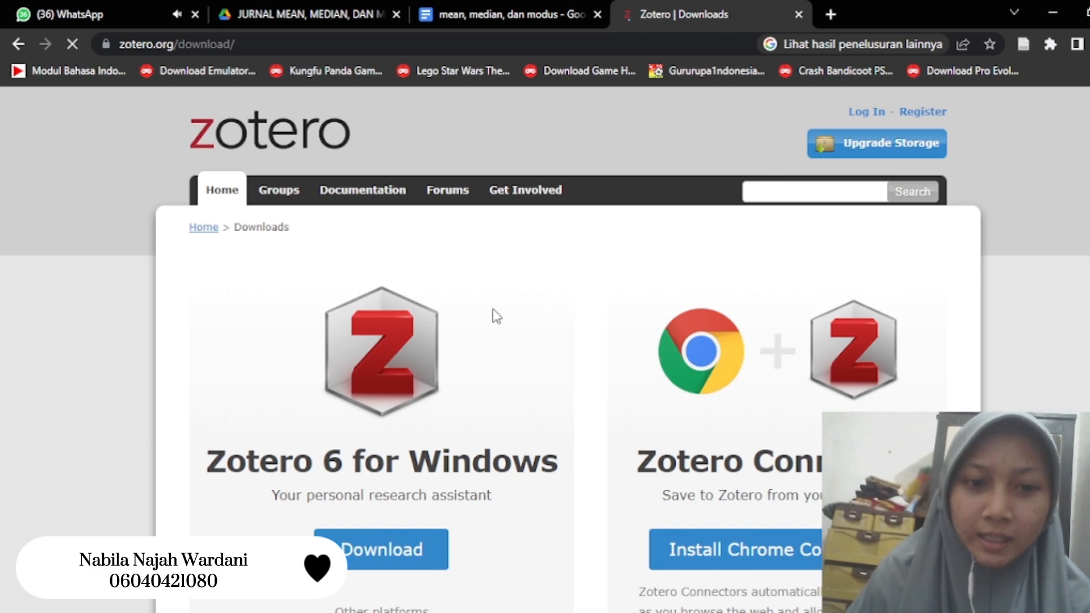
scroll(495, 315, "down", 3)
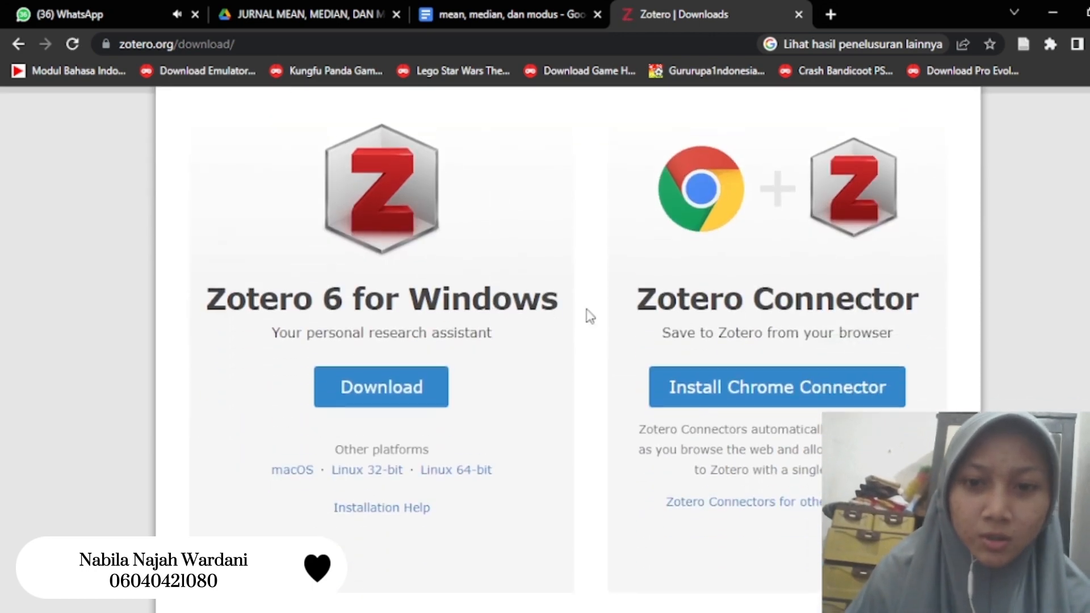
scroll(560, 302, "up", 3)
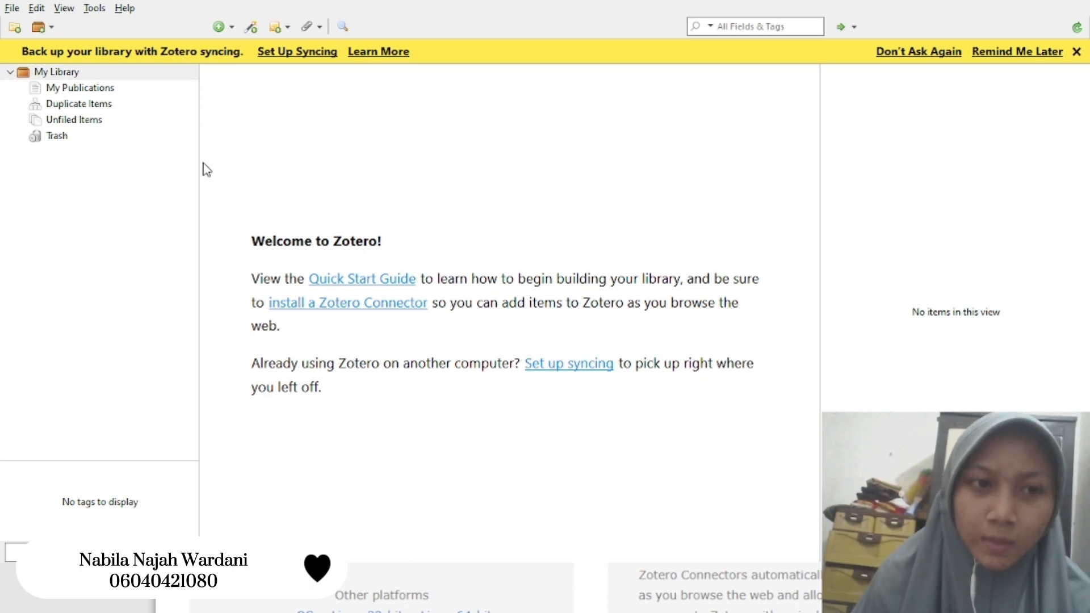
- In the Zotero desktop app, create a collection named APLIKOM and add the four journal-article PDFs to it
left_click(22, 34)
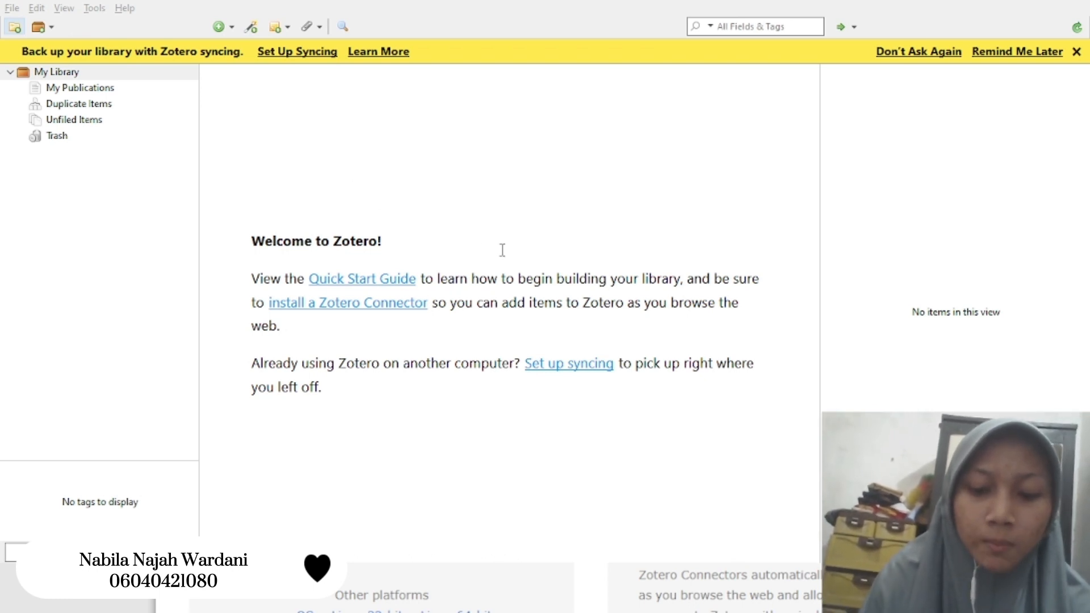
key("Return")
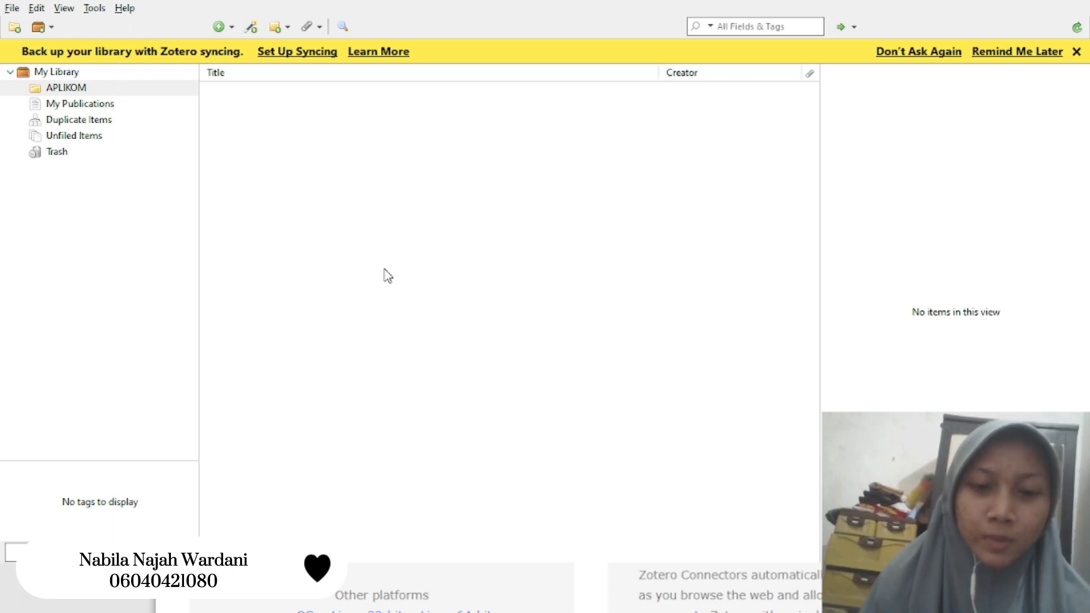
left_click(446, 611)
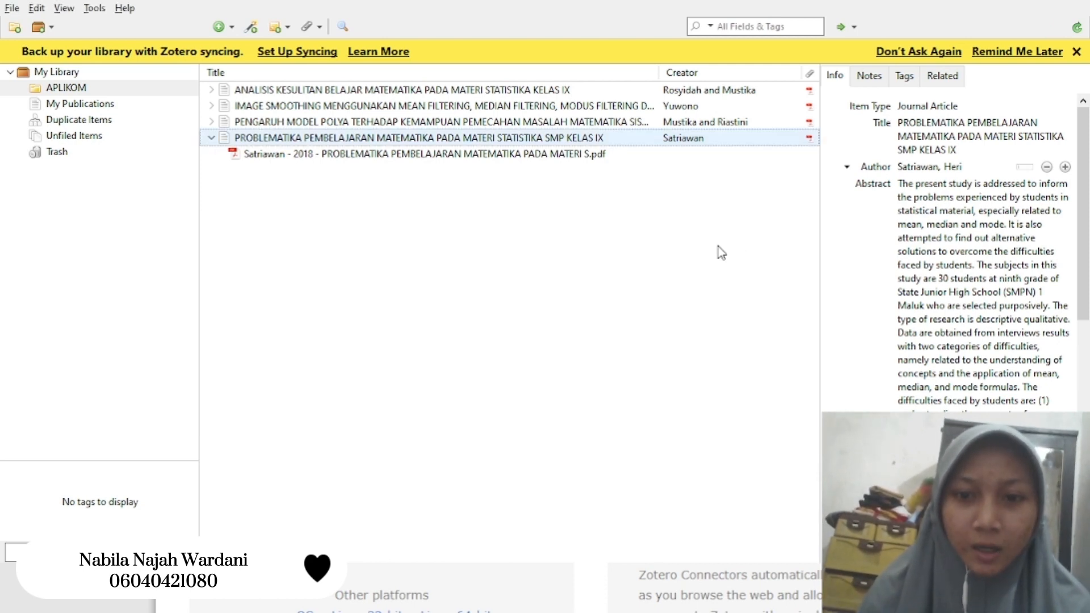
left_click(554, 160)
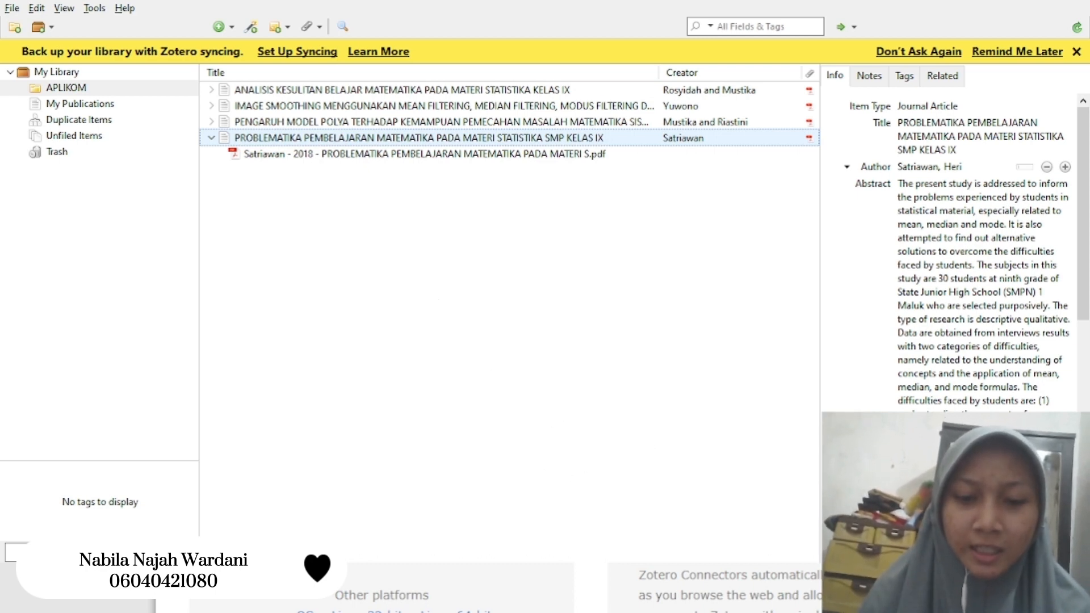
- Switch to the Google Docs document and replace the mean paragraph's final period with a Zotero citation of the 2021 "ANALISIS KESULITAN BELAJAR MATEMATIKA" article
key("alt+Tab")
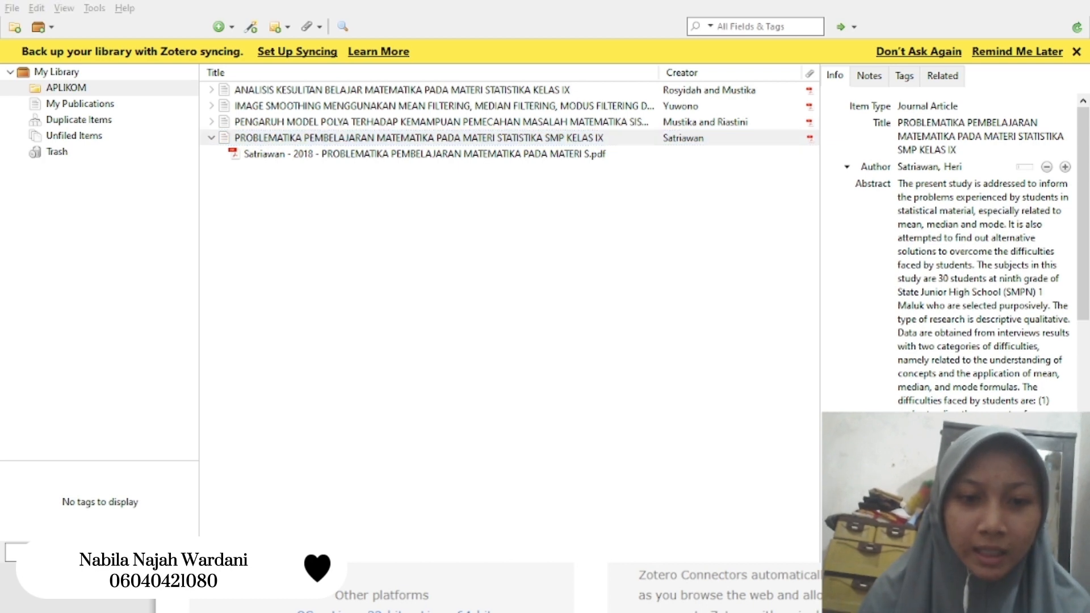
key("alt+Tab")
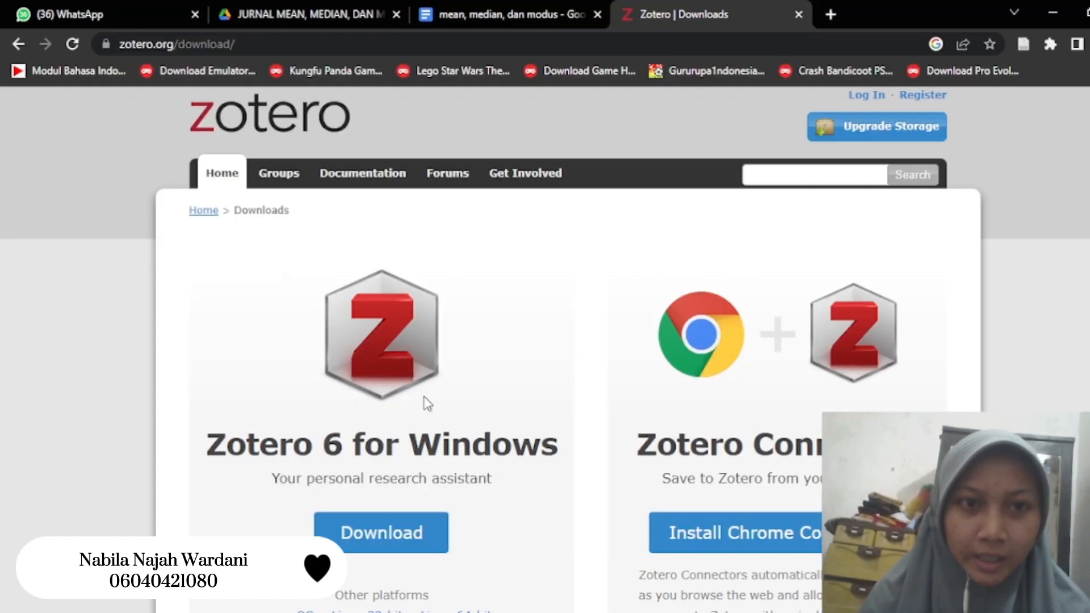
left_click(517, 9)
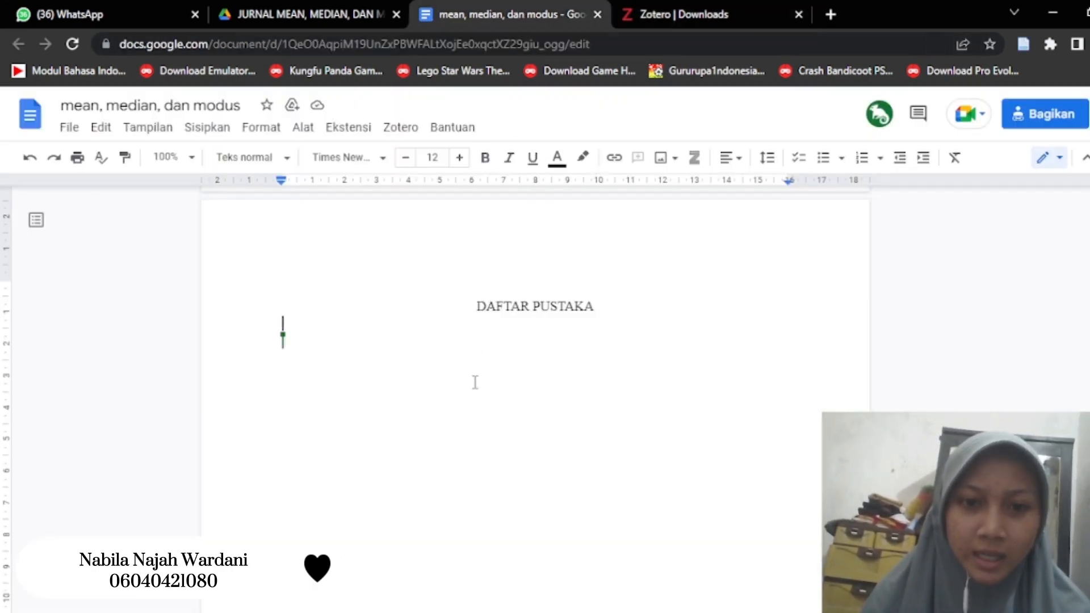
scroll(475, 382, "up", 15)
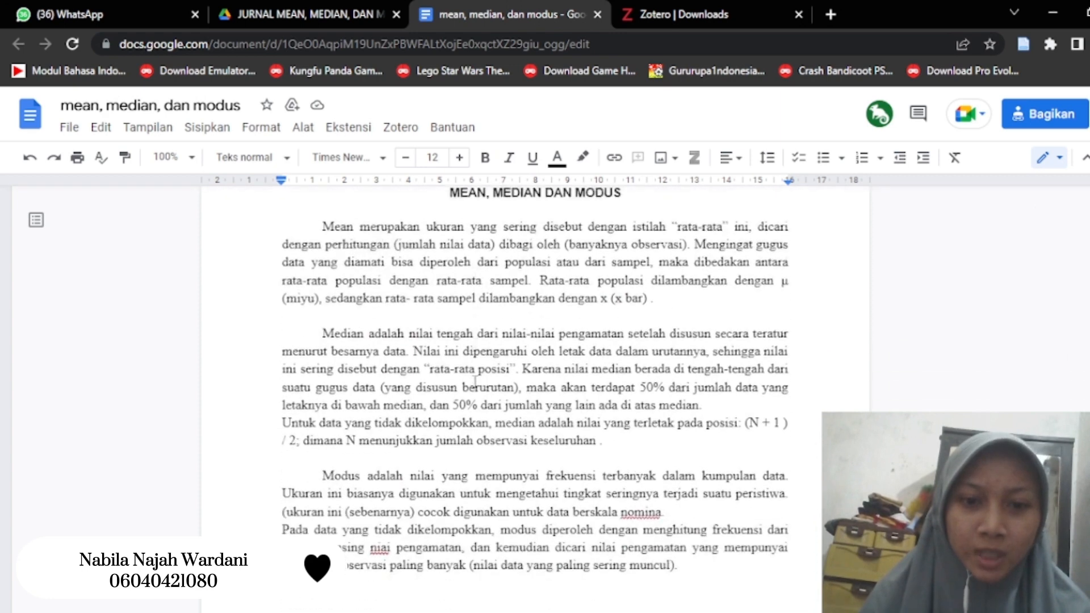
scroll(475, 382, "down", 1)
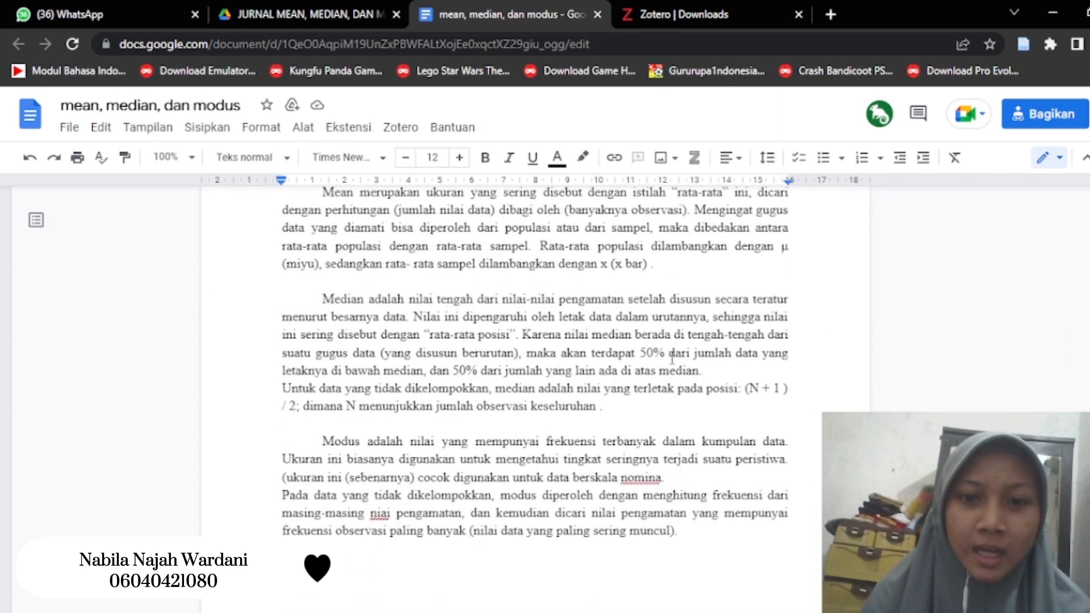
left_click(667, 271)
key("BackSpace")
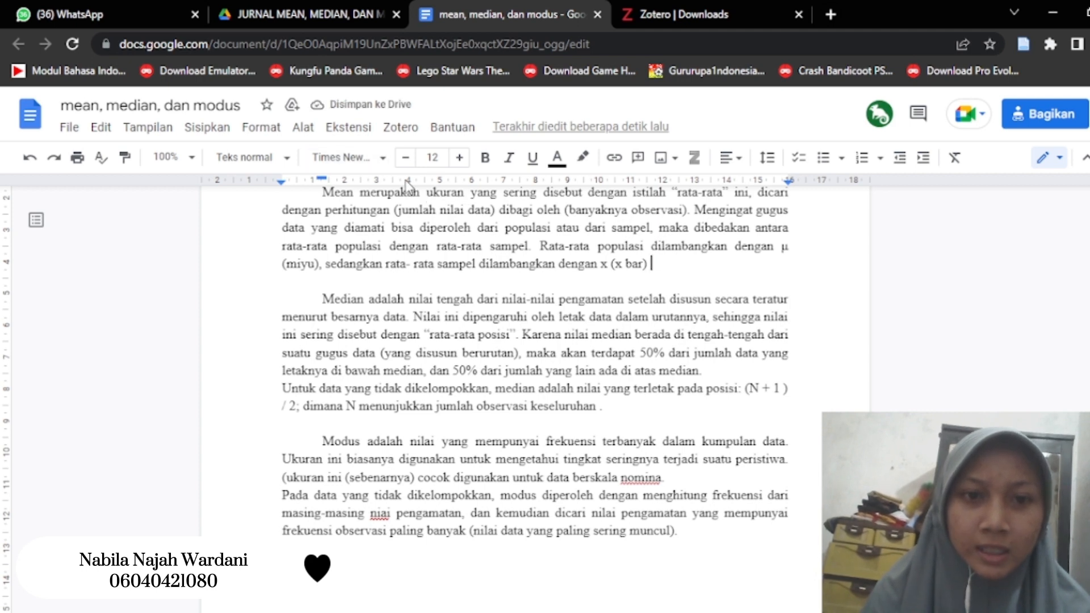
left_click(409, 134)
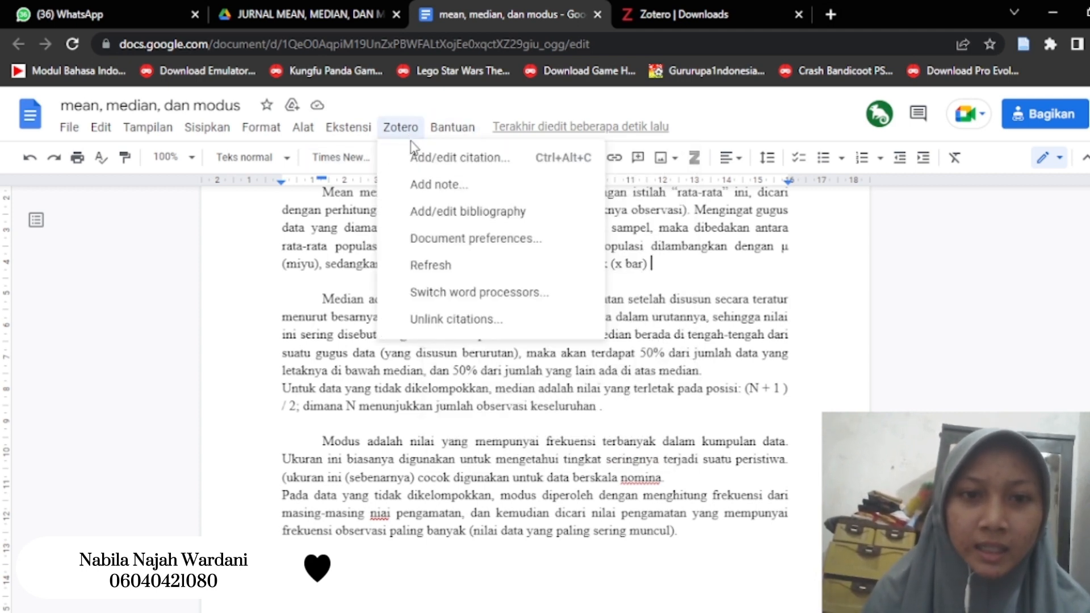
left_click(427, 159)
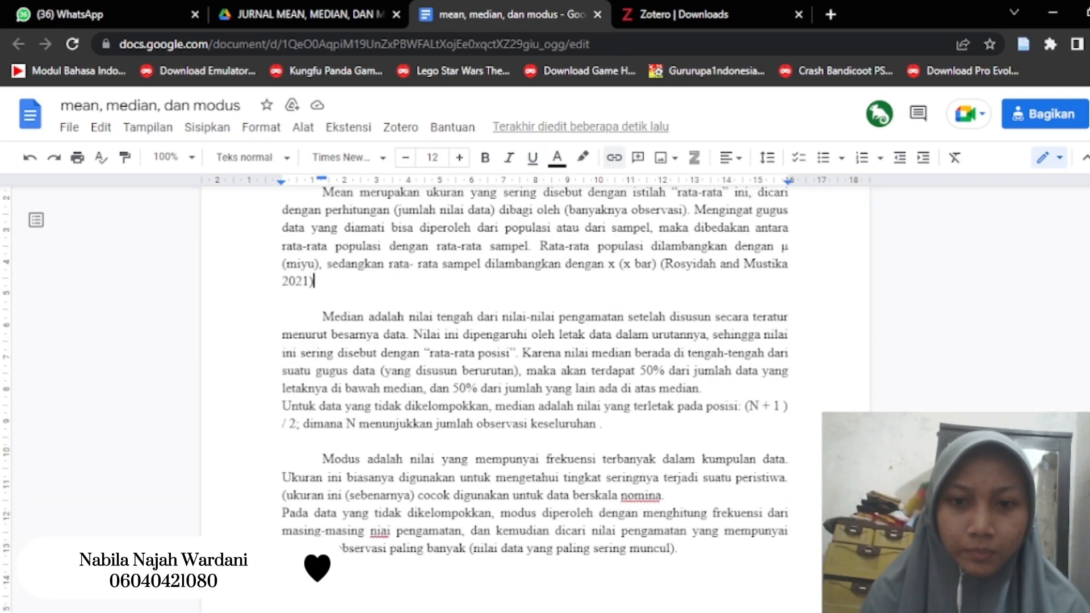
- Replace the period after "ada di atas median" with a Zotero citation of the 2015 "IMAGE SMOOTHING MENGGUNAKAN MEAN FILTERING" article
left_click(721, 387)
key("BackSpace")
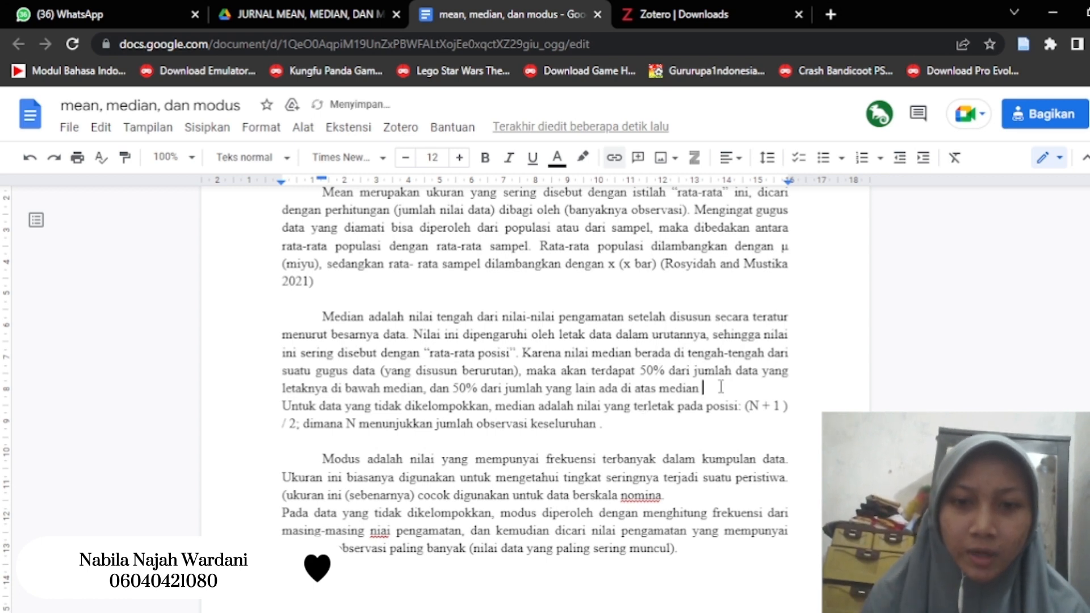
left_click(404, 127)
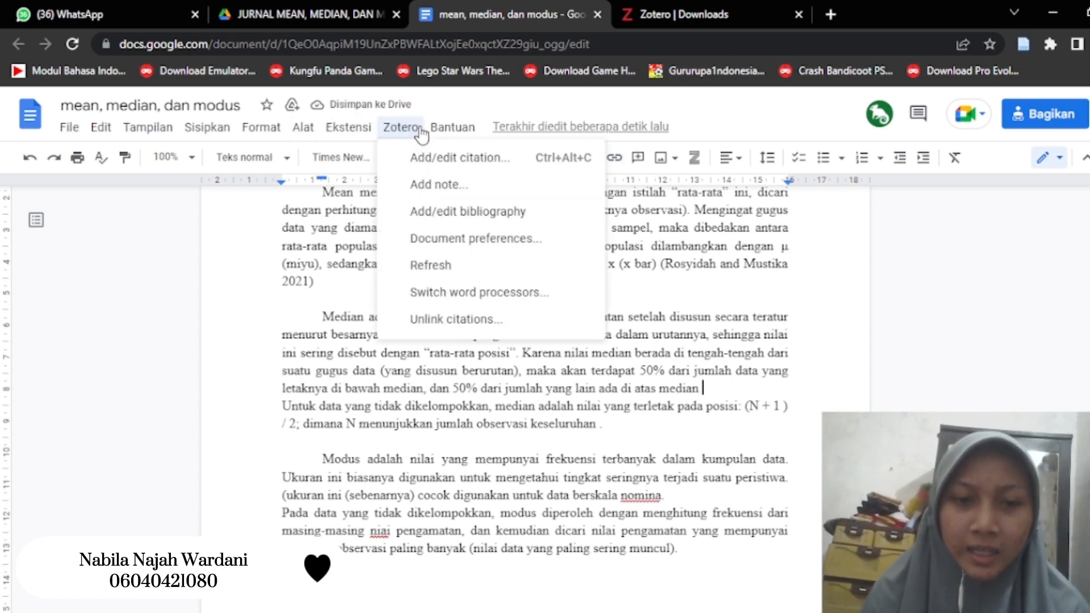
left_click(432, 157)
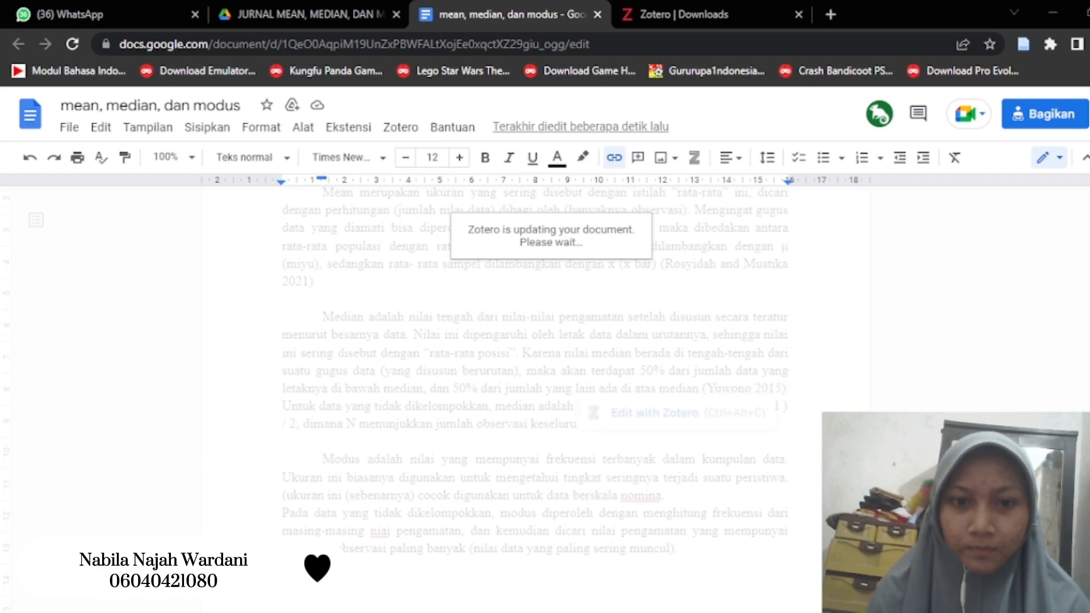
- Replace the period after "jumlah observasi keseluruhan" with a Zotero citation of the 2017 "PENGARUH MODEL POLYA" article
left_click(630, 430)
key("BackSpace")
key("BackSpace")
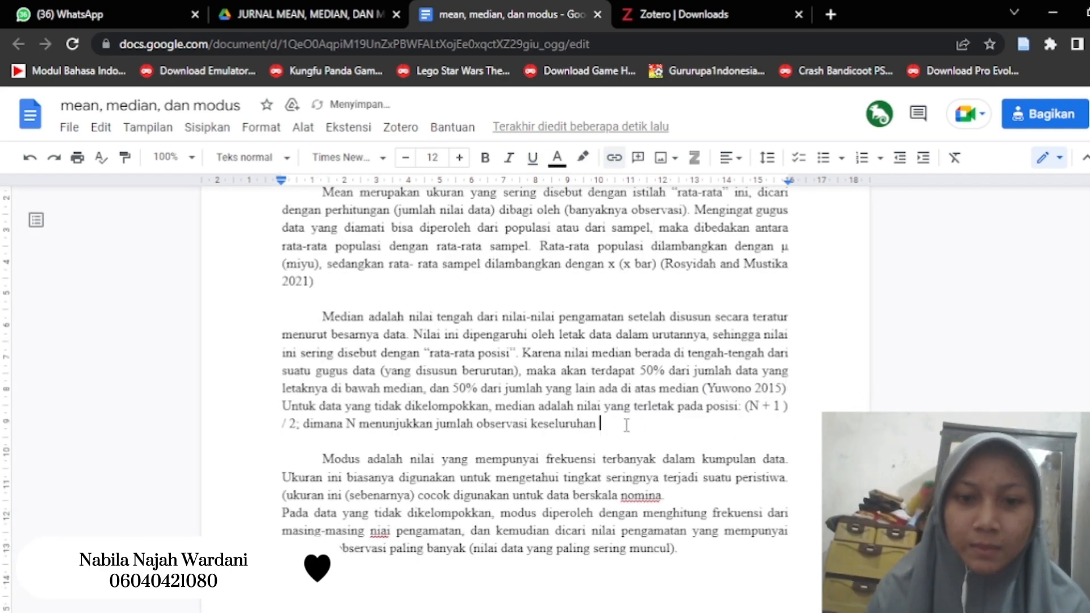
left_click(400, 129)
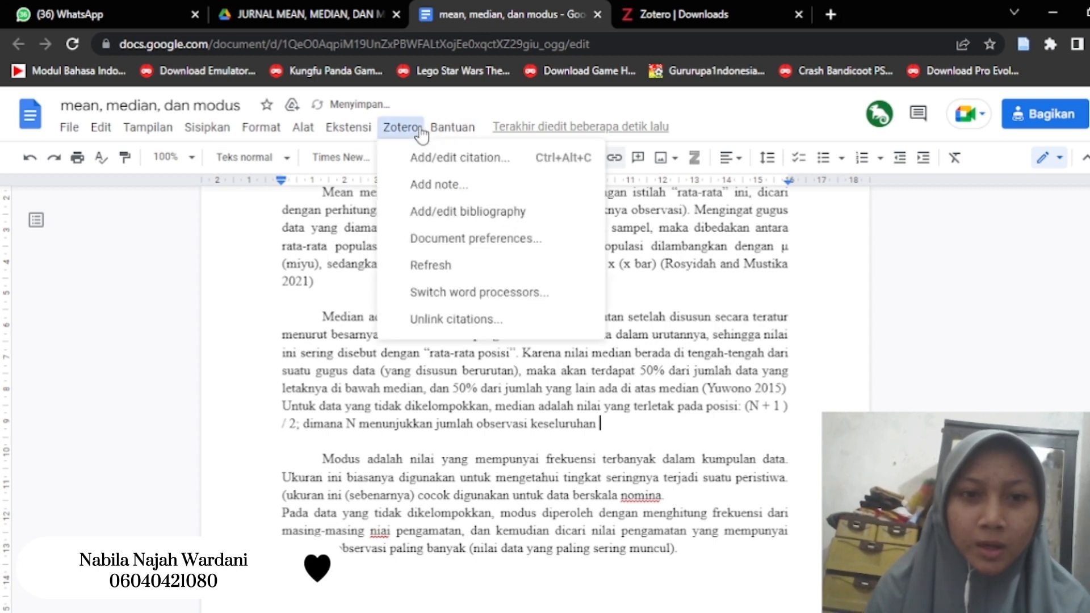
left_click(394, 130)
left_click(393, 132)
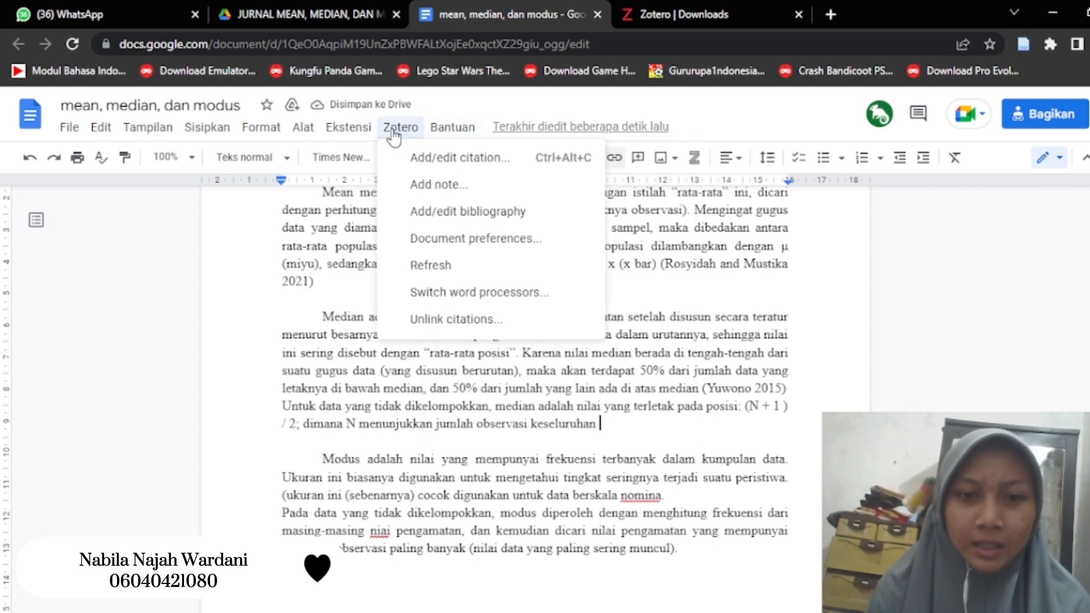
left_click(418, 154)
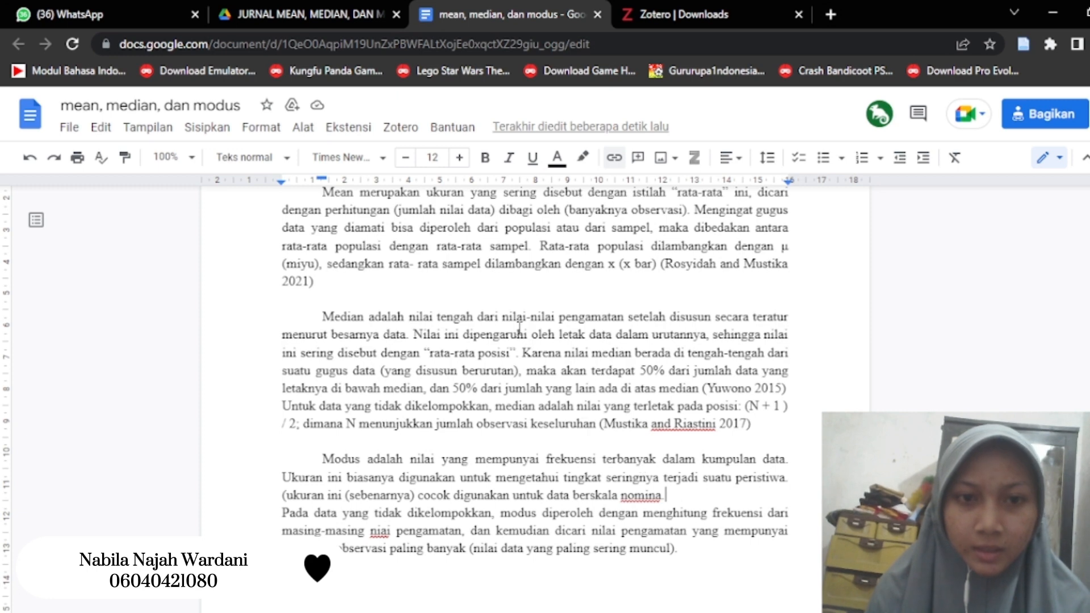
- Insert a Zotero citation of the 2018 "PROBLEMATIKA PEMBELAJARAN MATEMATIKA" article after "data berskala nomina." in the mode paragraph
left_click(397, 134)
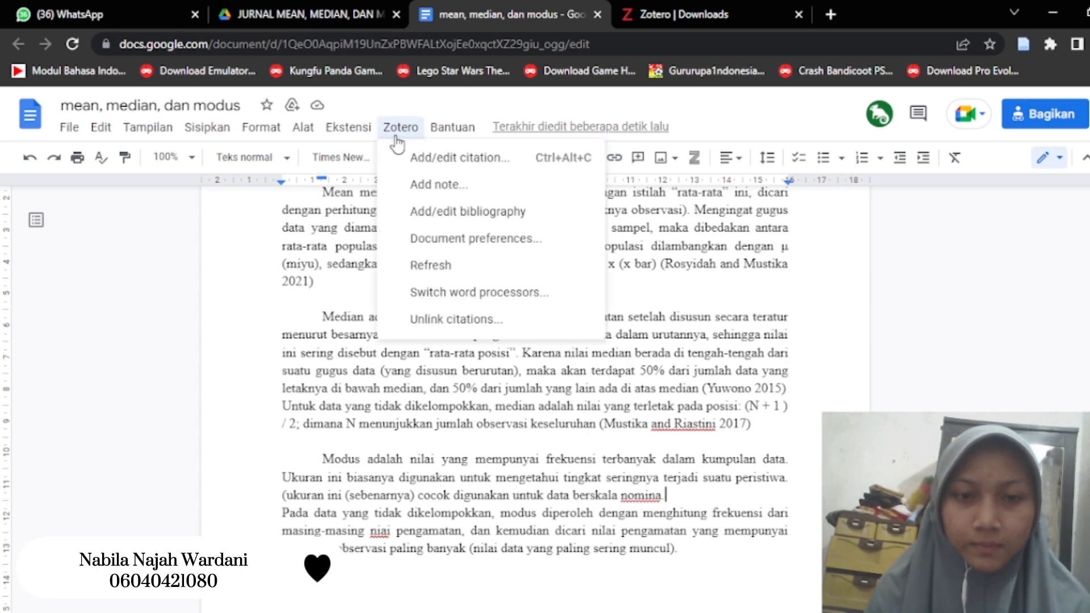
left_click(454, 157)
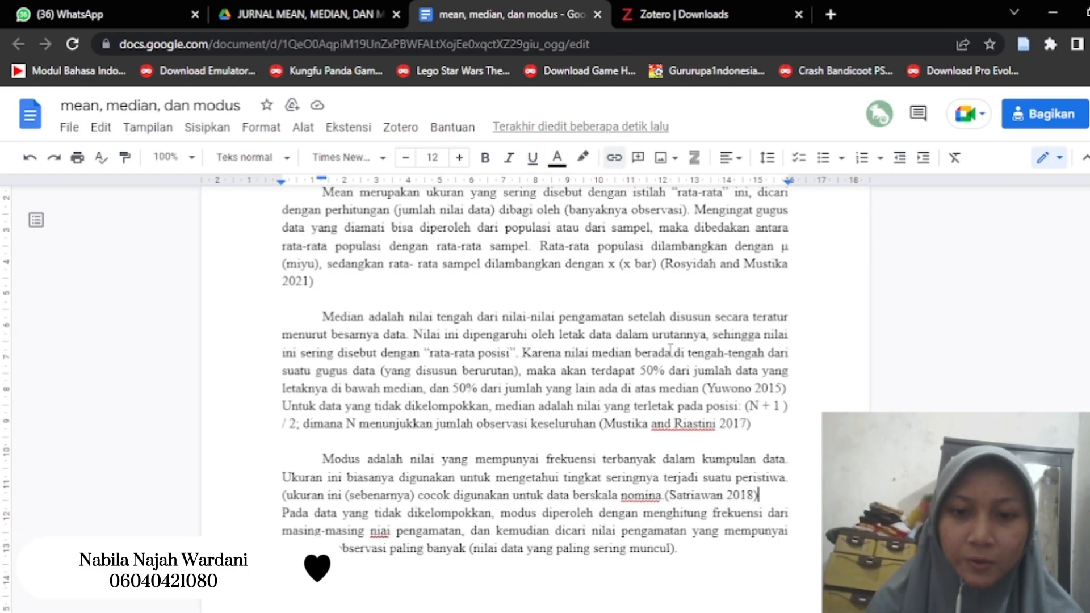
scroll(670, 350, "up", 2)
scroll(670, 350, "down", 2)
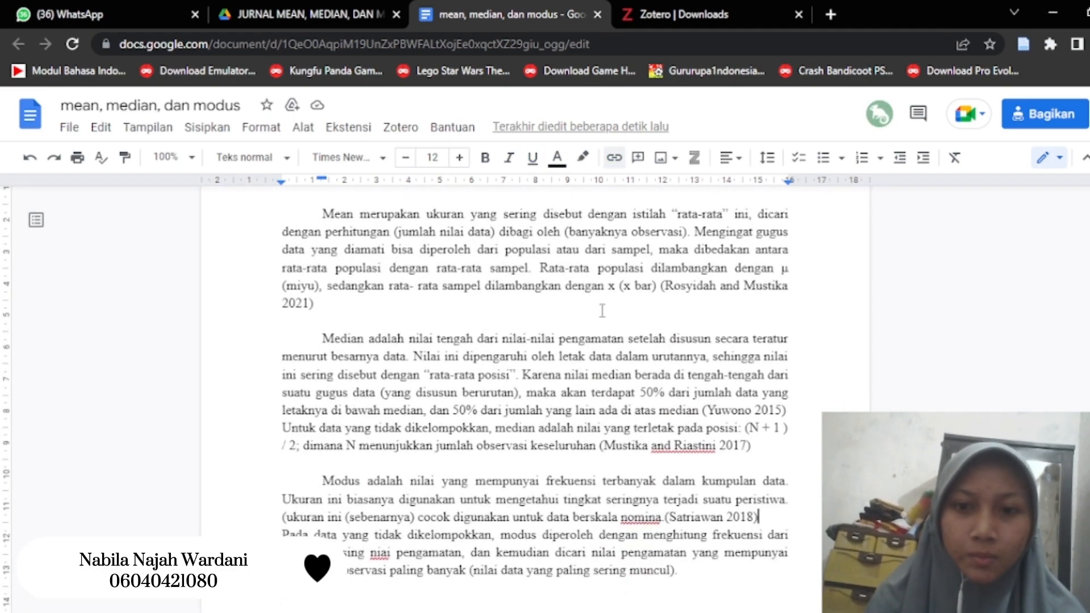
- Insert the Zotero bibliography on the empty line beneath the DAFTAR PUSTAKA heading
scroll(602, 312, "down", 6)
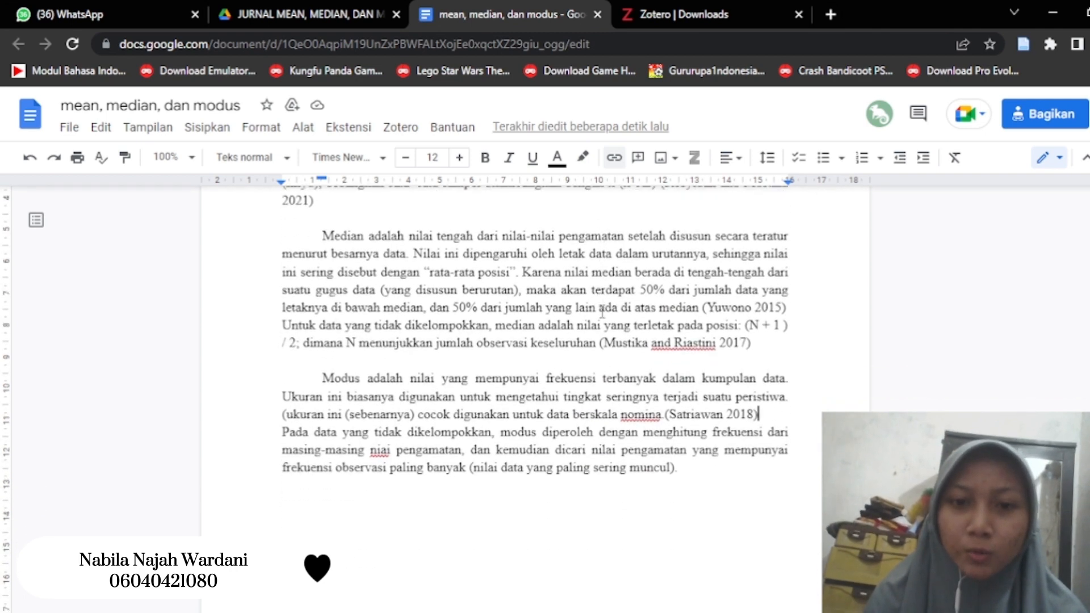
scroll(602, 312, "down", 6)
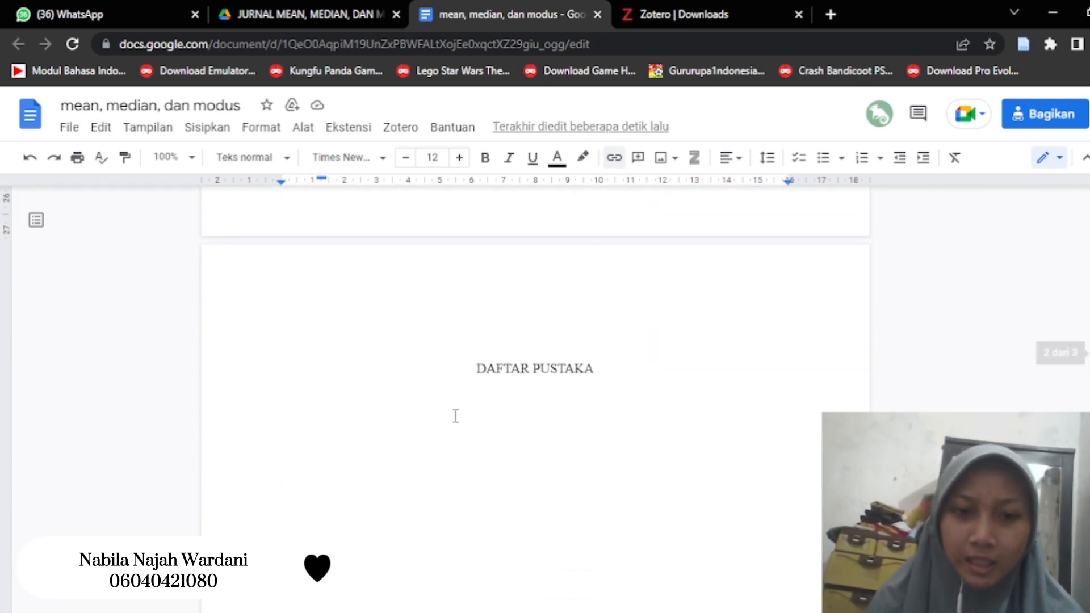
left_click(455, 414)
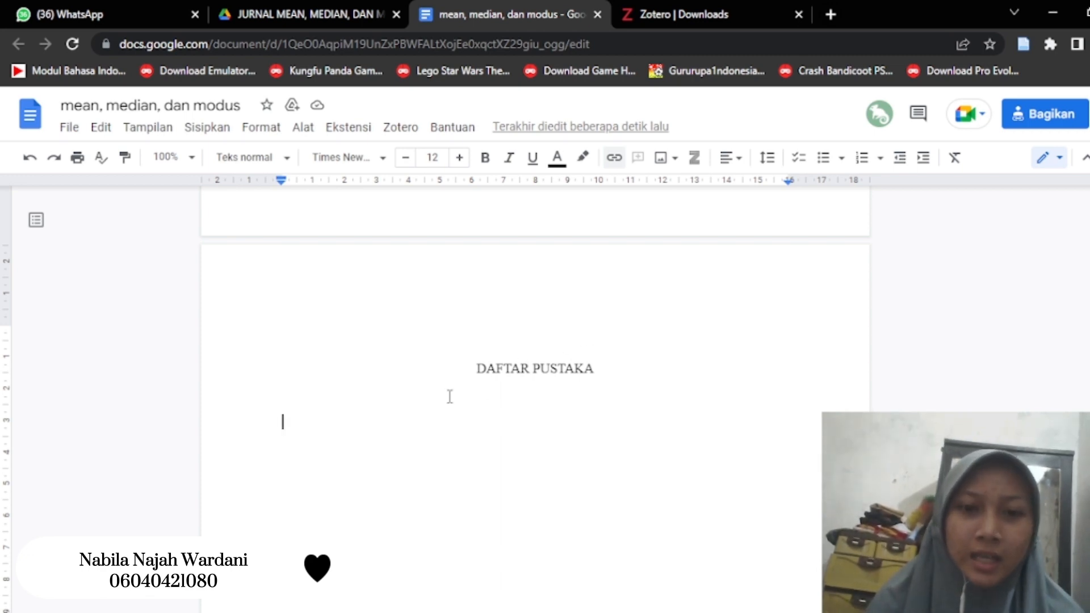
scroll(539, 380, "up", 2)
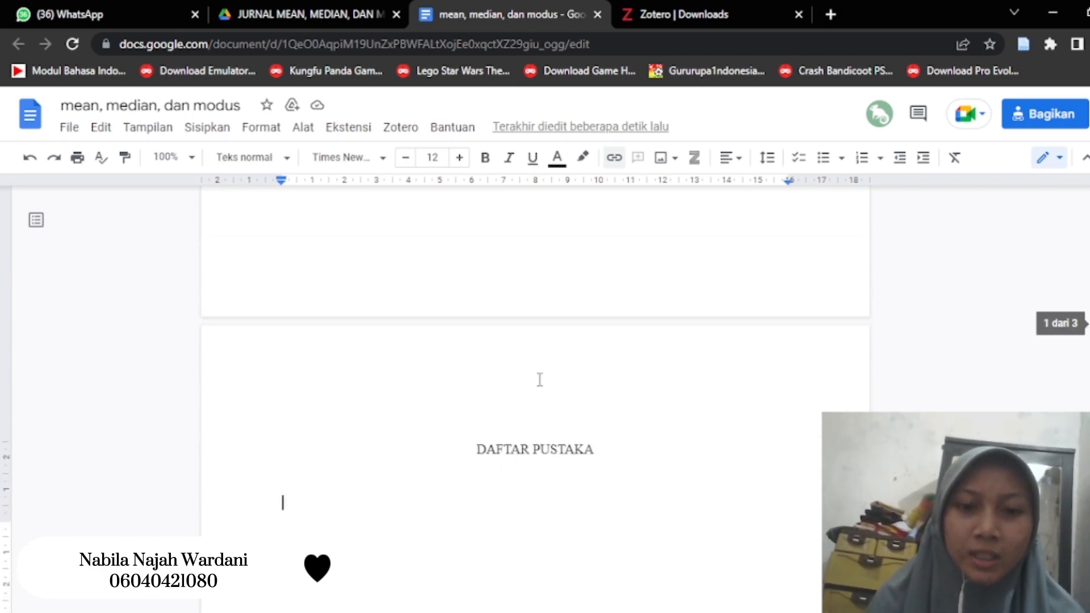
scroll(488, 309, "down", 3)
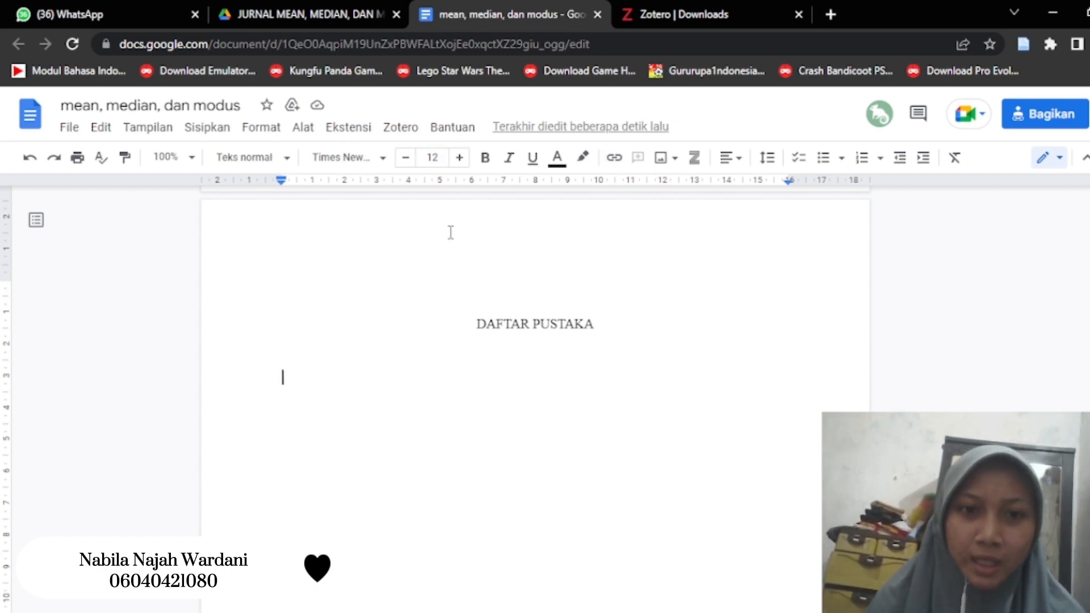
left_click(400, 128)
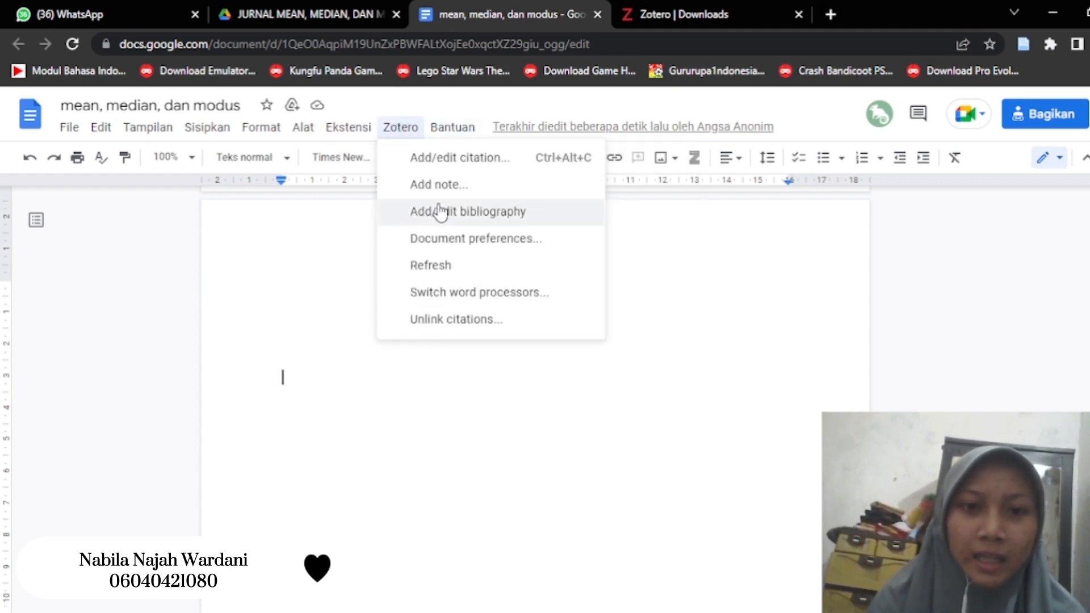
left_click(482, 219)
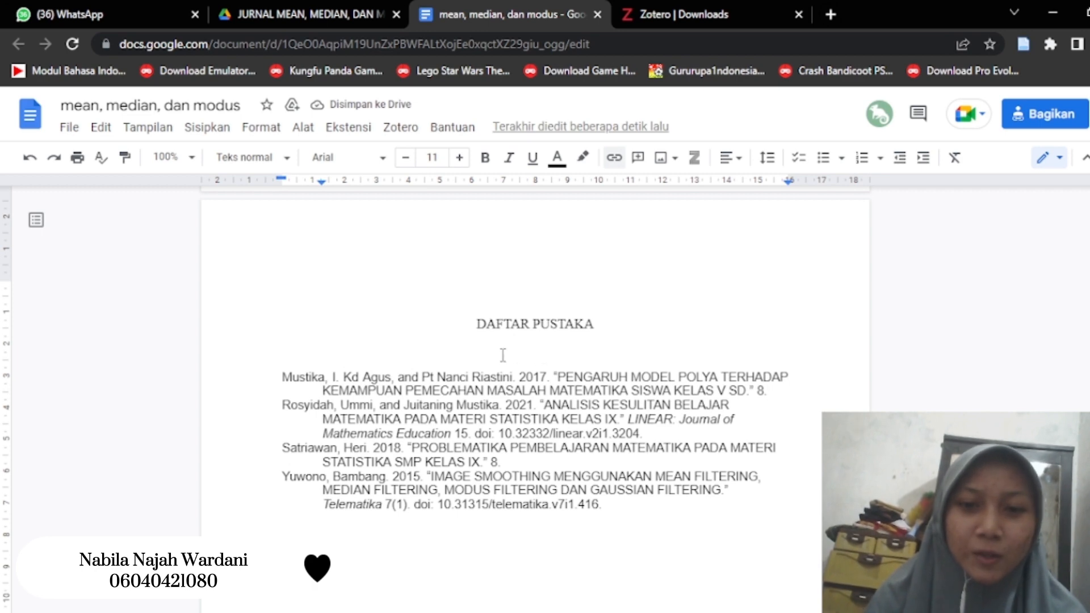
- Review the generated bibliography and check it against the in-text citations in the median and mode paragraphs
left_click(536, 355)
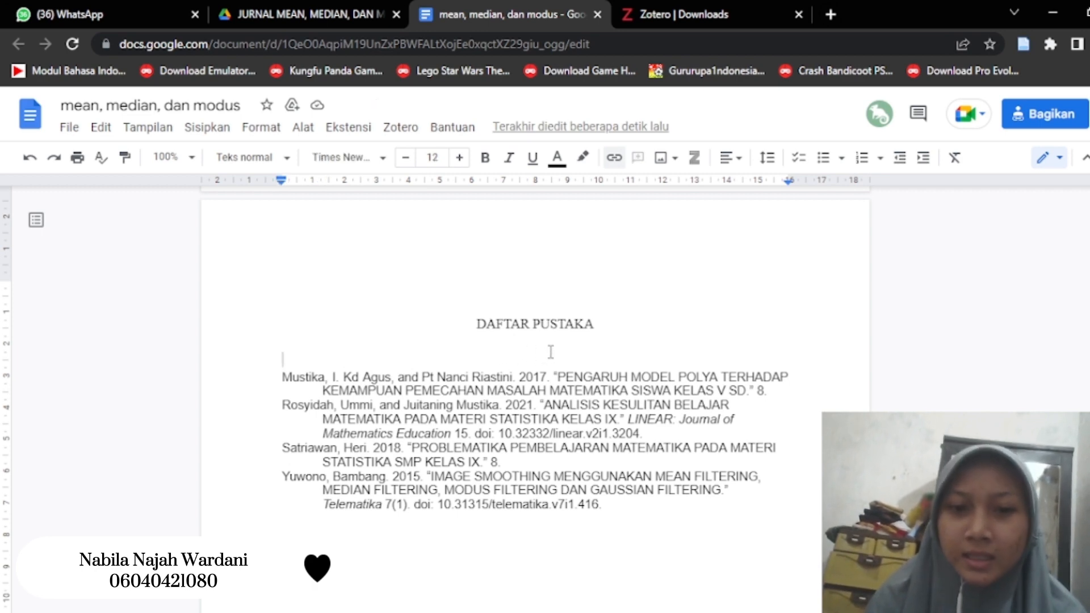
scroll(550, 352, "down", 2)
scroll(550, 352, "up", 7)
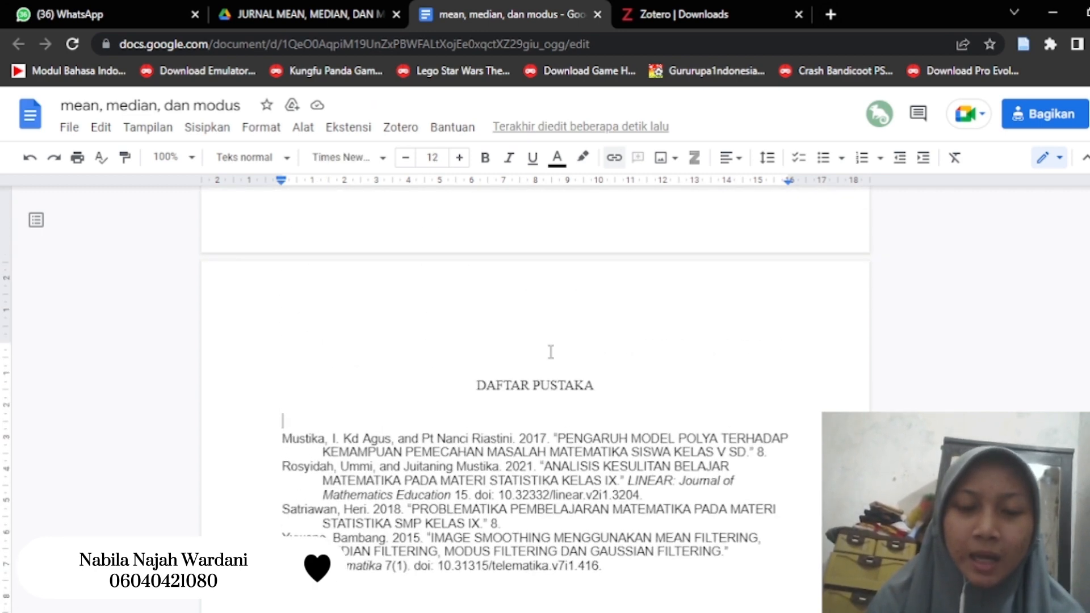
scroll(550, 351, "down", 4)
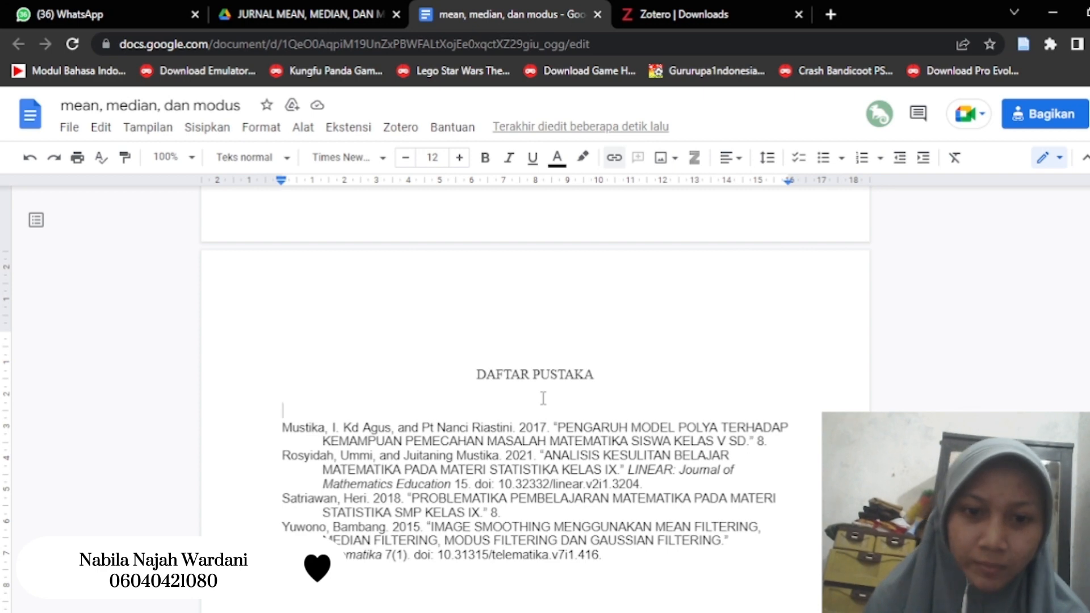
scroll(543, 397, "up", 7)
scroll(543, 398, "down", 4)
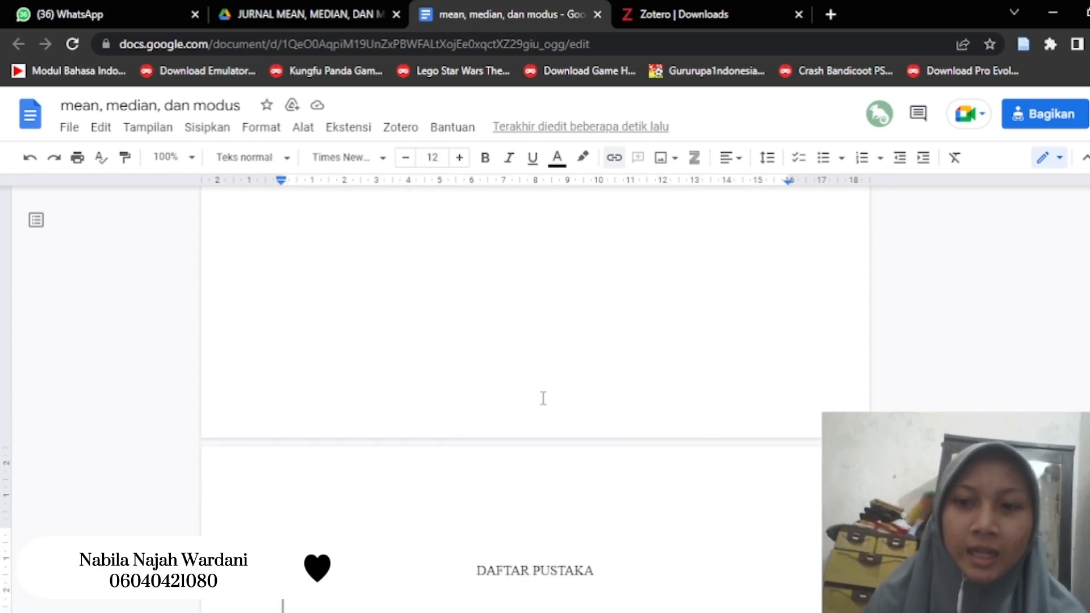
scroll(543, 398, "down", 5)
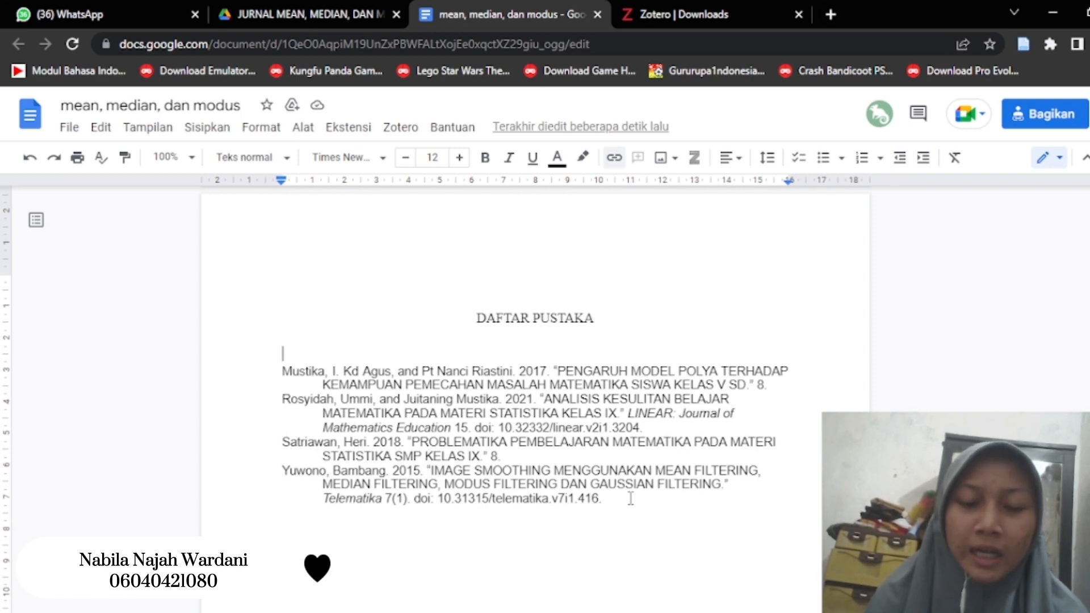
scroll(629, 498, "up", 5)
scroll(630, 499, "up", 10)
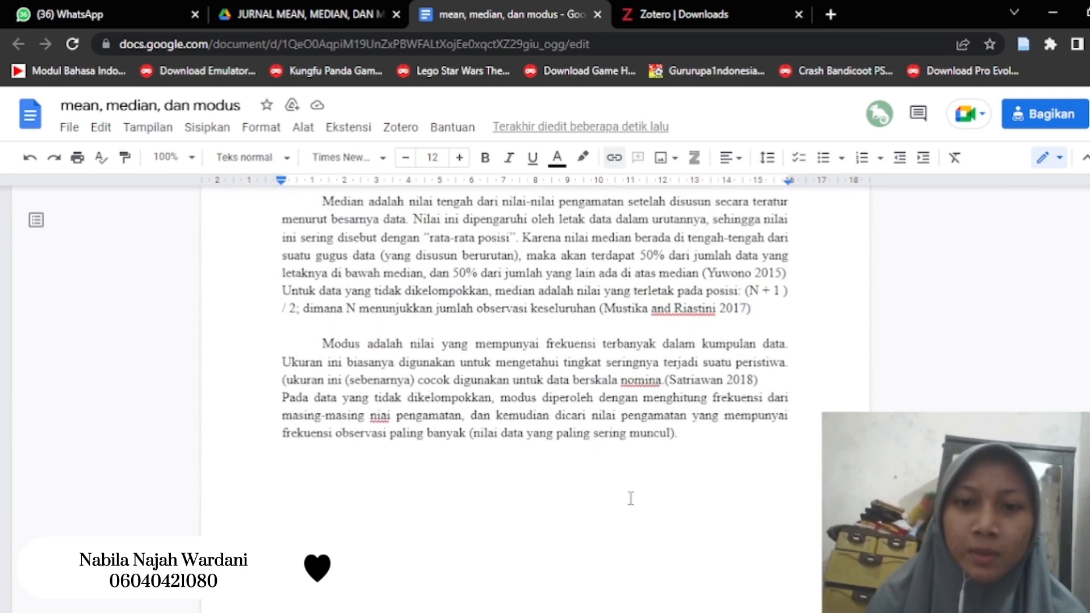
scroll(629, 498, "down", 8)
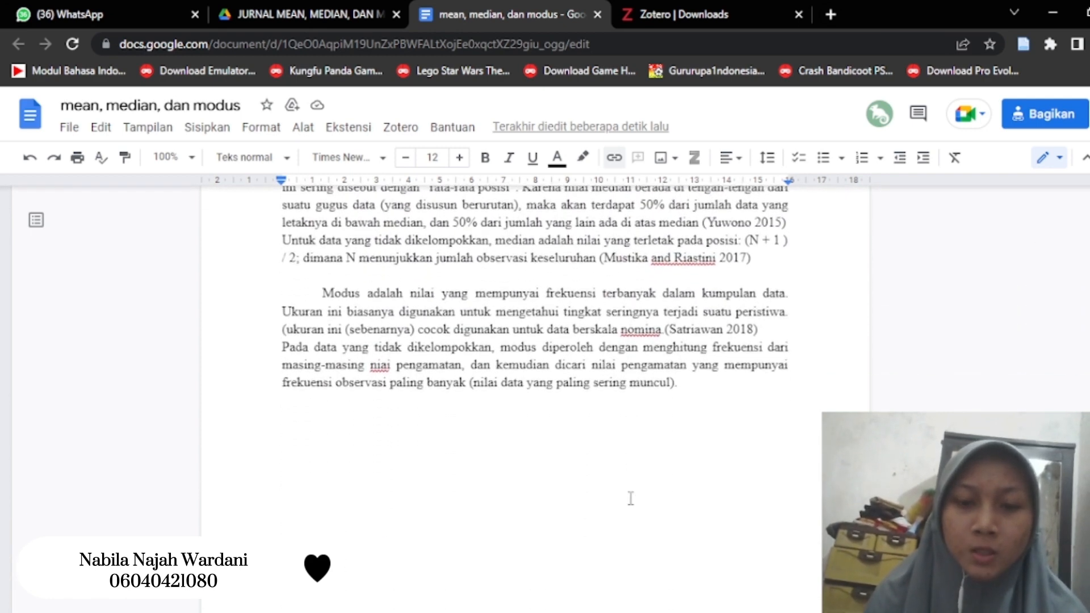
scroll(630, 499, "down", 12)
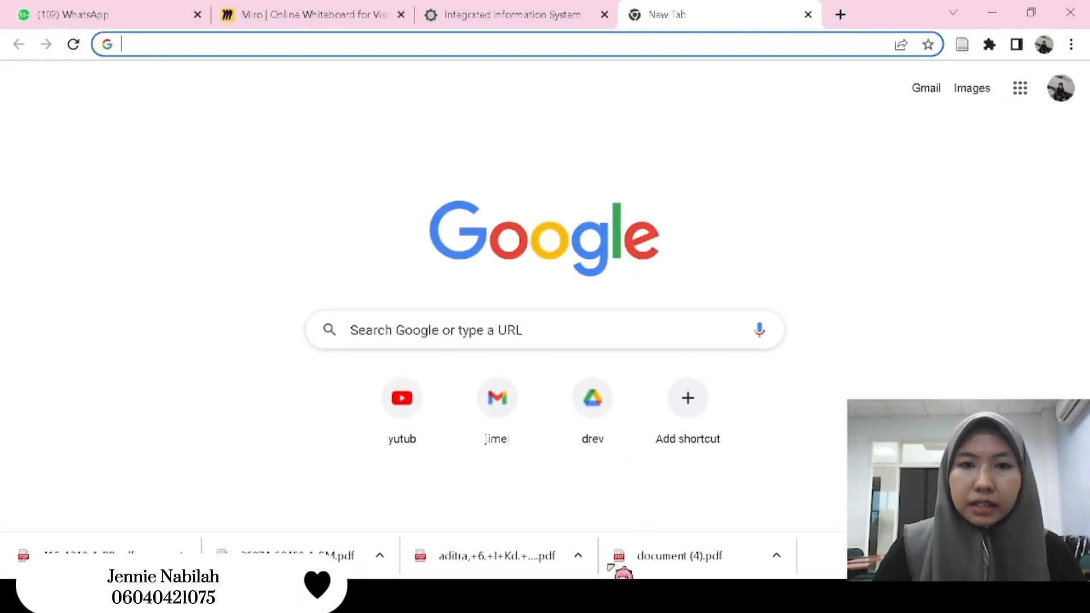
- Switch to the new browser tab, search Google for "miro" and open the Miro website from the results
left_click(515, 328)
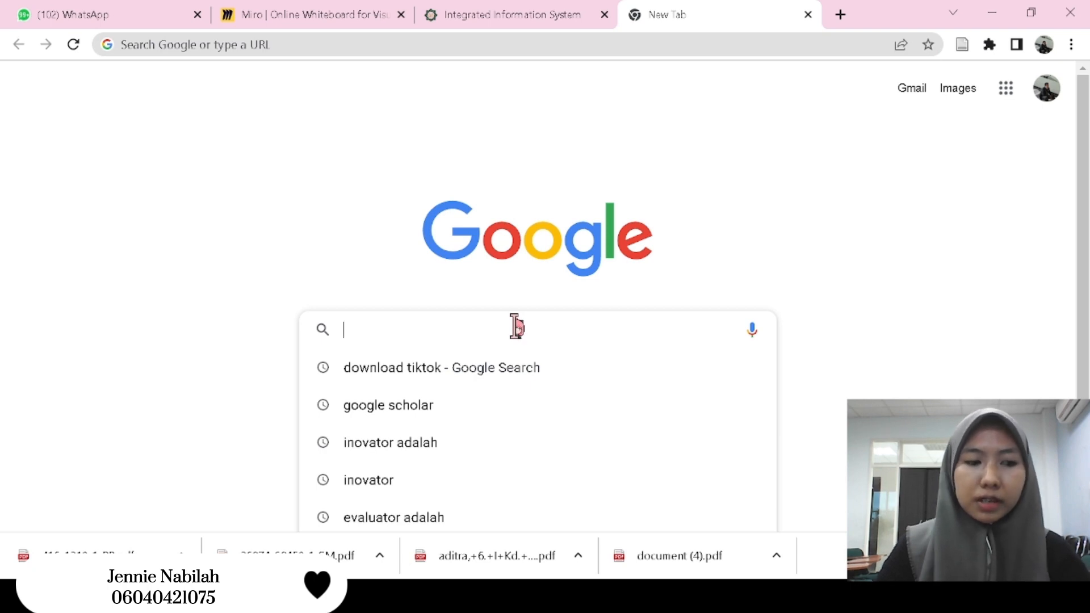
type("mi")
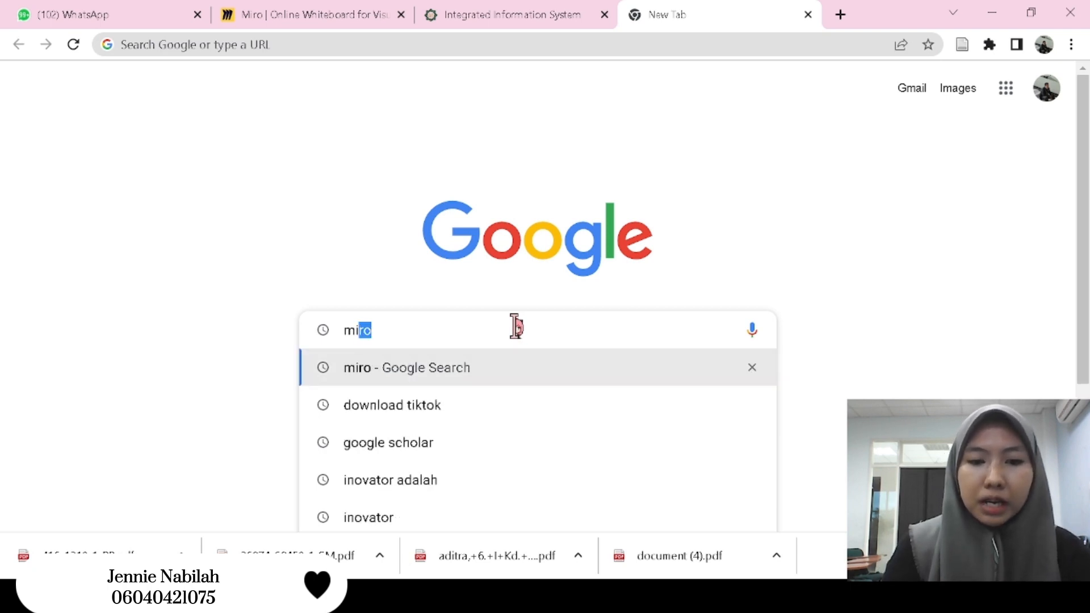
type("ro")
key("Return")
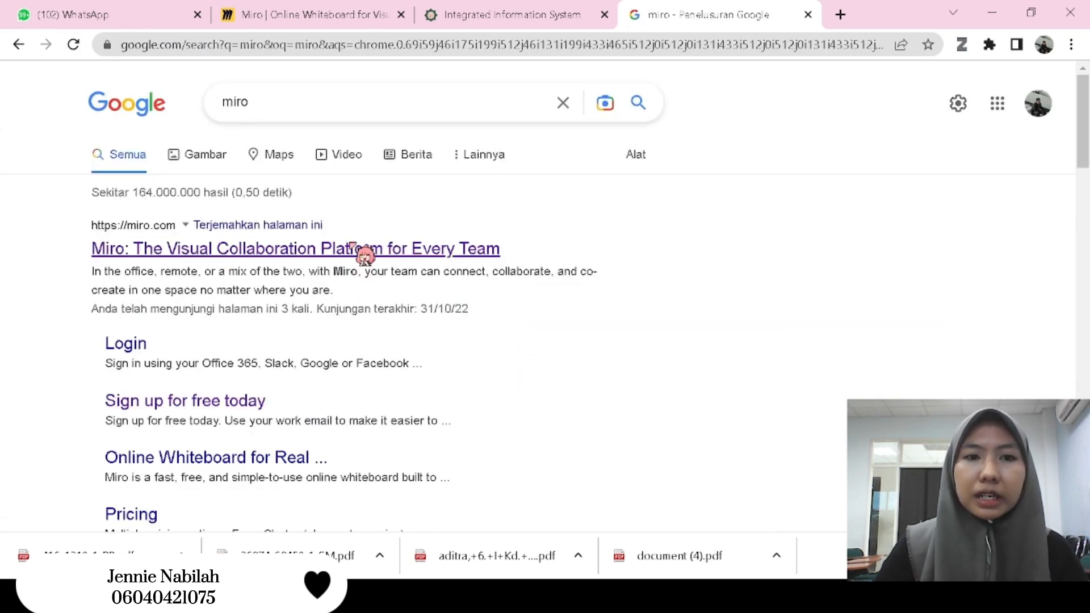
left_click(352, 248)
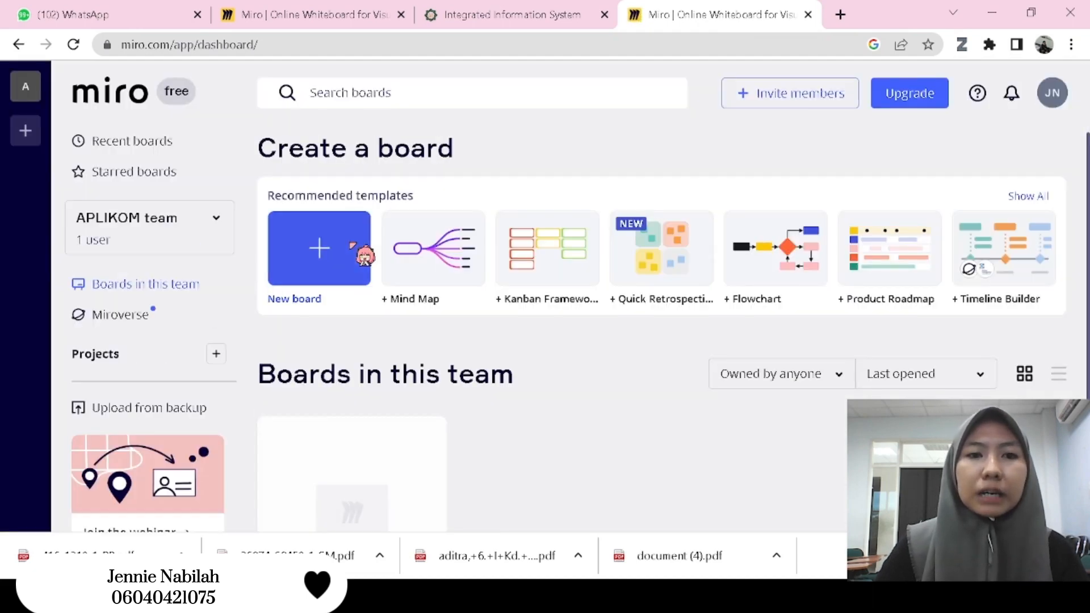
- Create a new team board and dismiss the template picker to start with a blank canvas
left_click(352, 244)
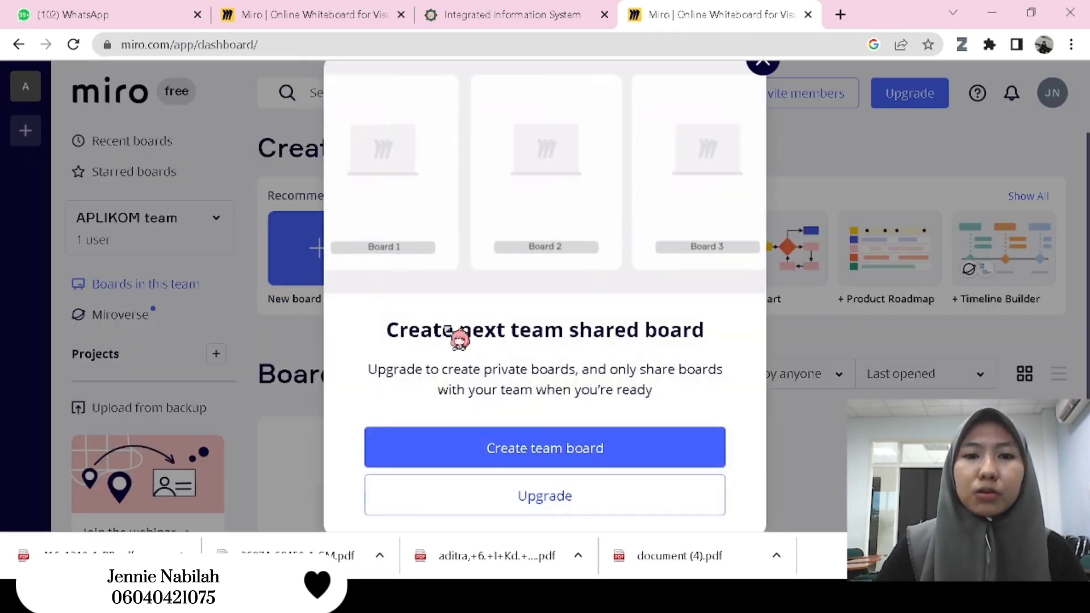
left_click(594, 453)
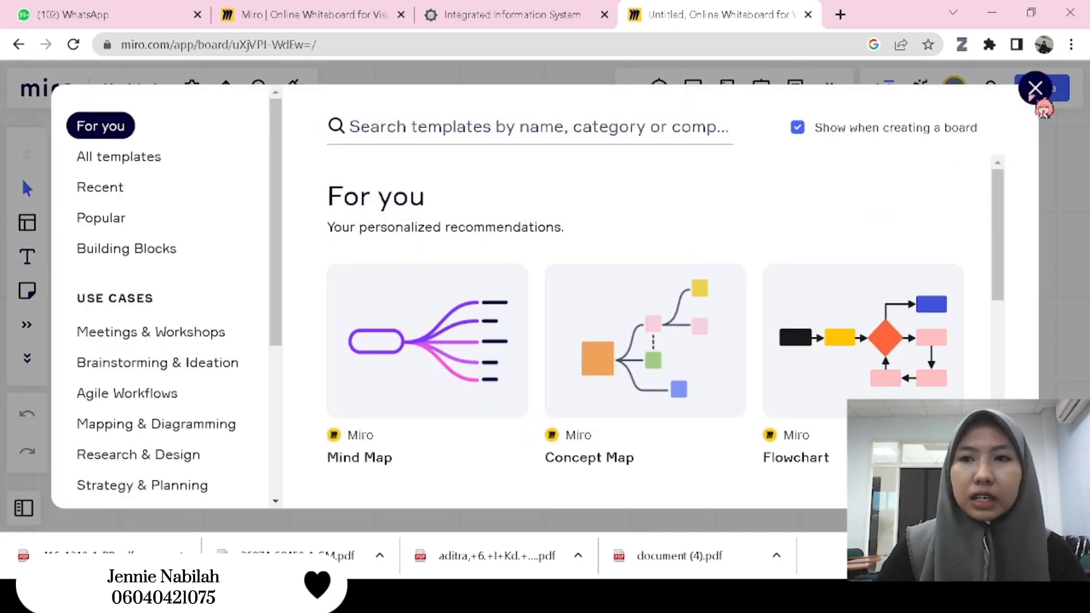
left_click(1034, 89)
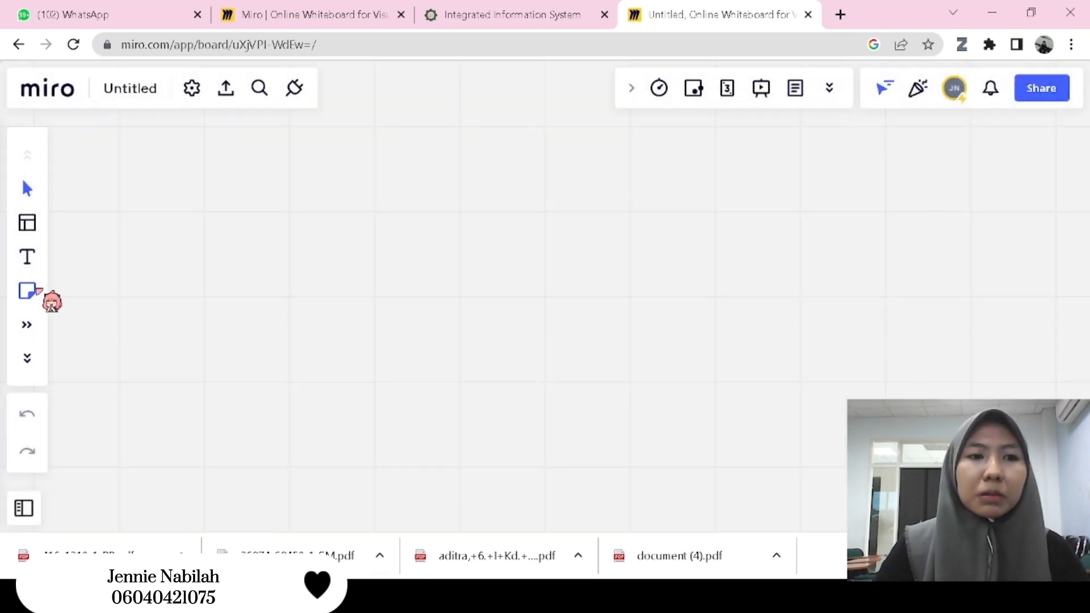
- Place an orange sticky note in the middle of the blank board
left_click(27, 290)
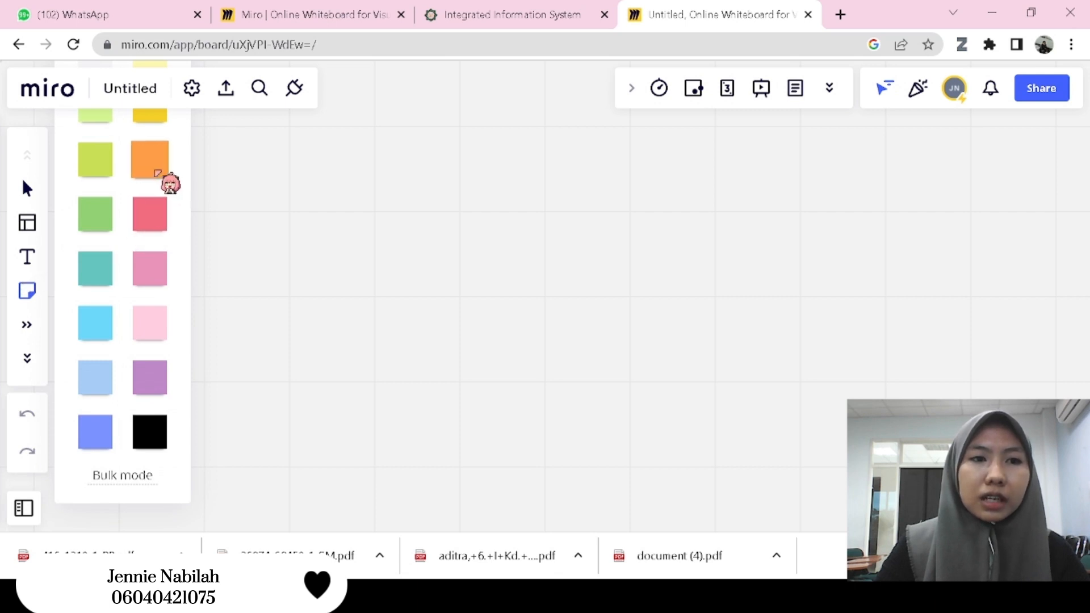
left_click(162, 172)
left_click_drag(482, 215, 622, 313)
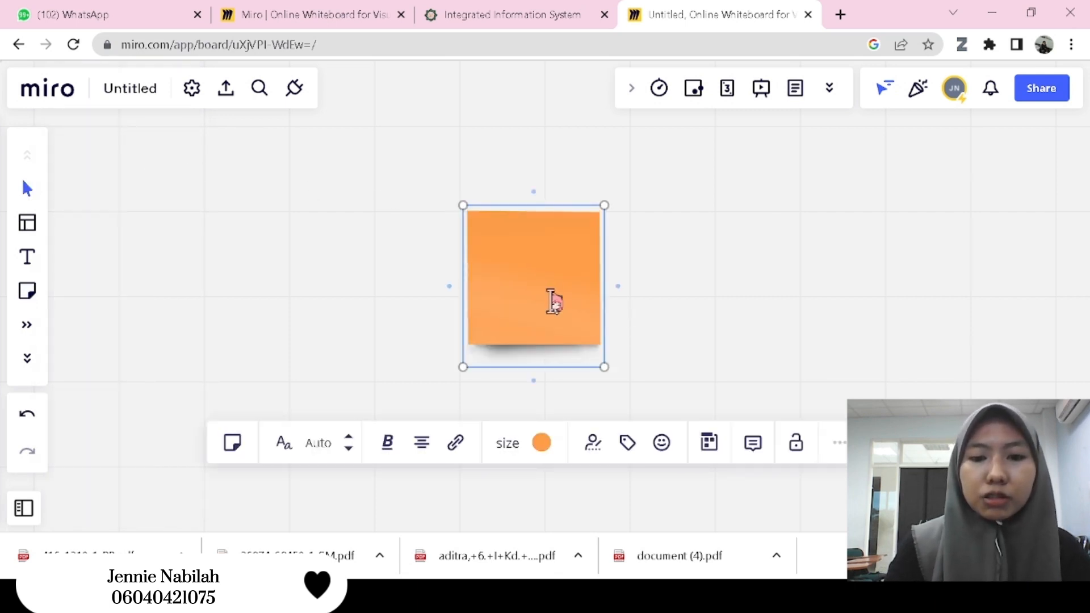
type("mean")
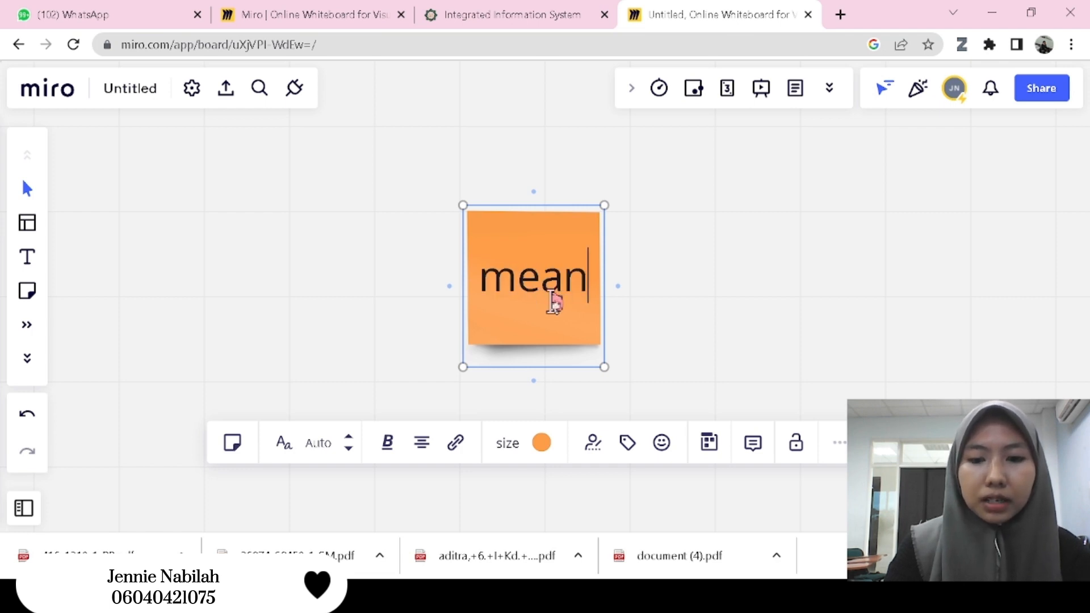
type(", median, modus")
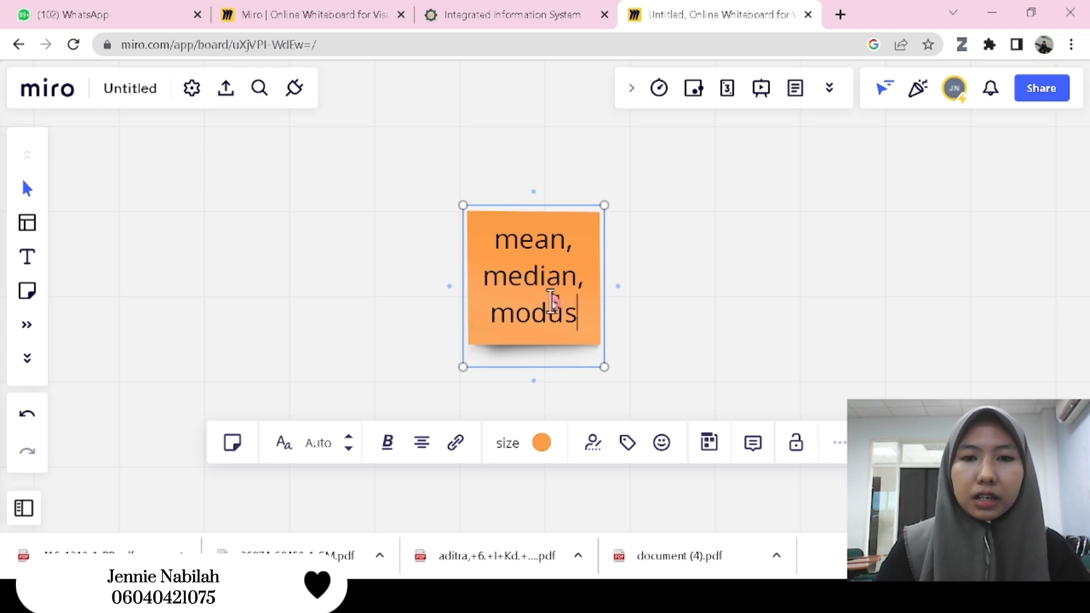
key("ctrl+a")
key("BackSpace")
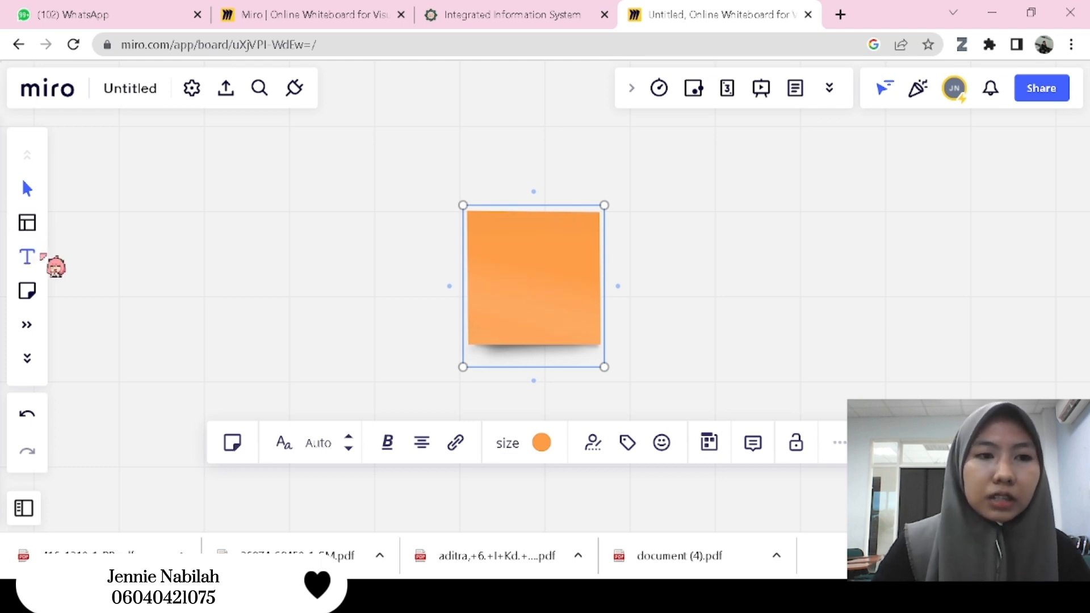
- Add a text box over the upper part of the orange sticky note reading "mean, median, modus"
left_click(30, 258)
left_click_drag(486, 236, 579, 339)
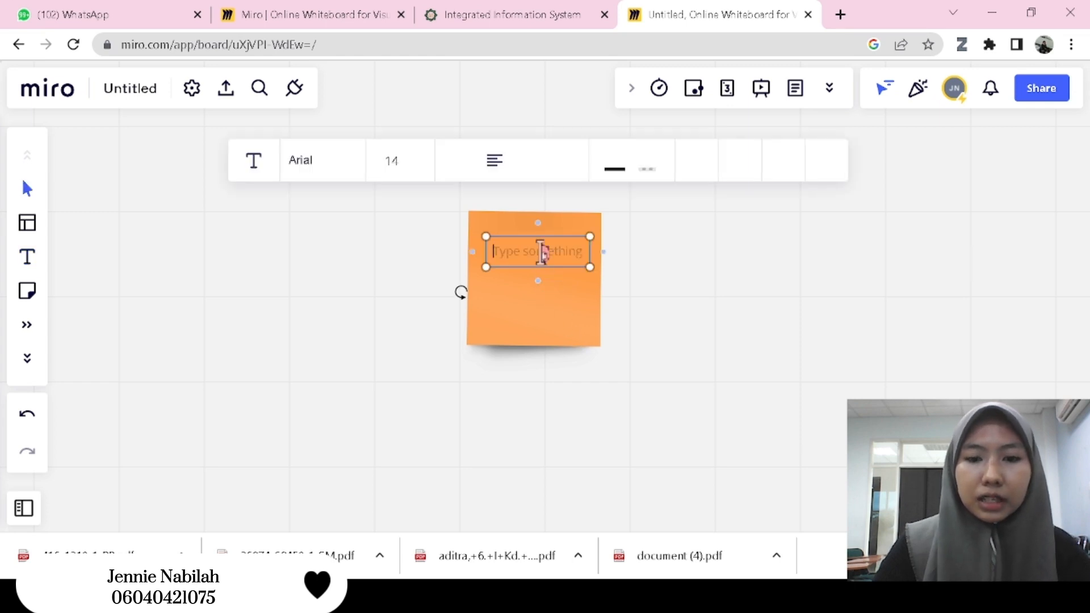
type("mean, m")
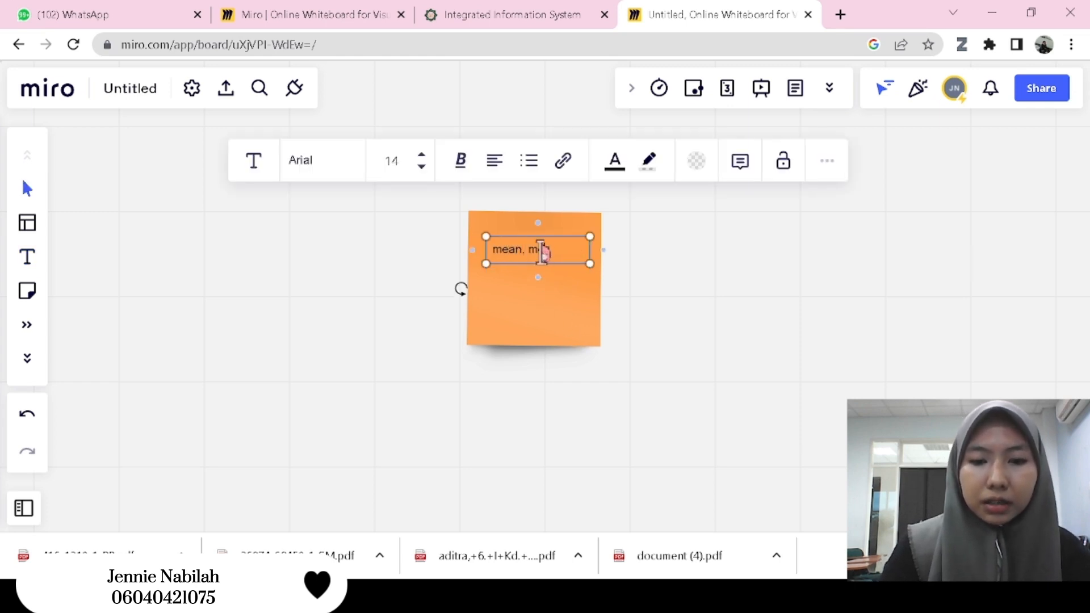
type("edian, modus")
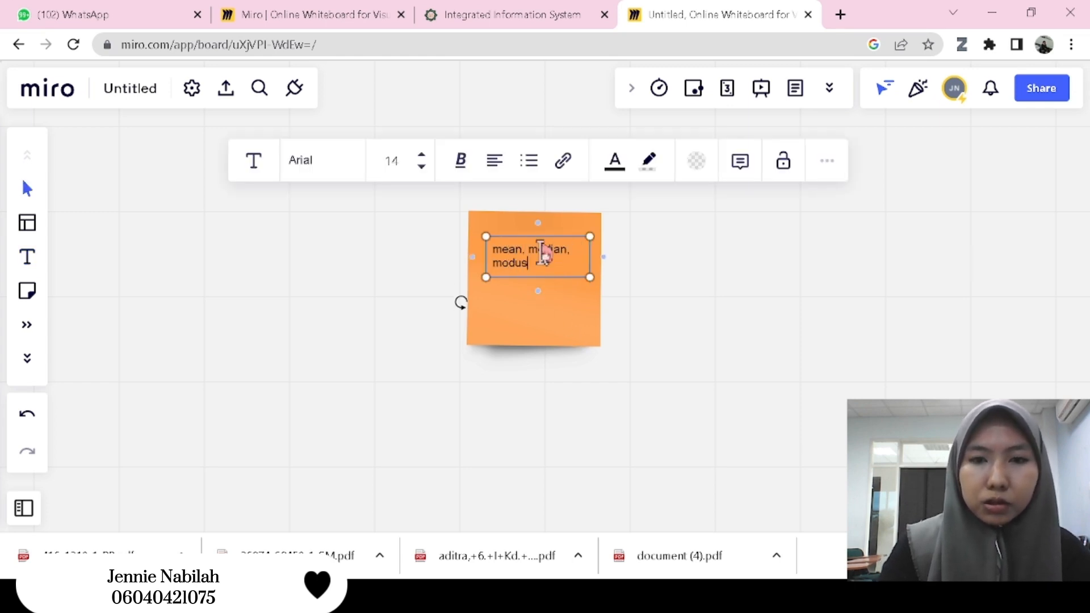
- Format all of the "mean, median, modus" text in Fredoka One at font size 20
key("ctrl+a")
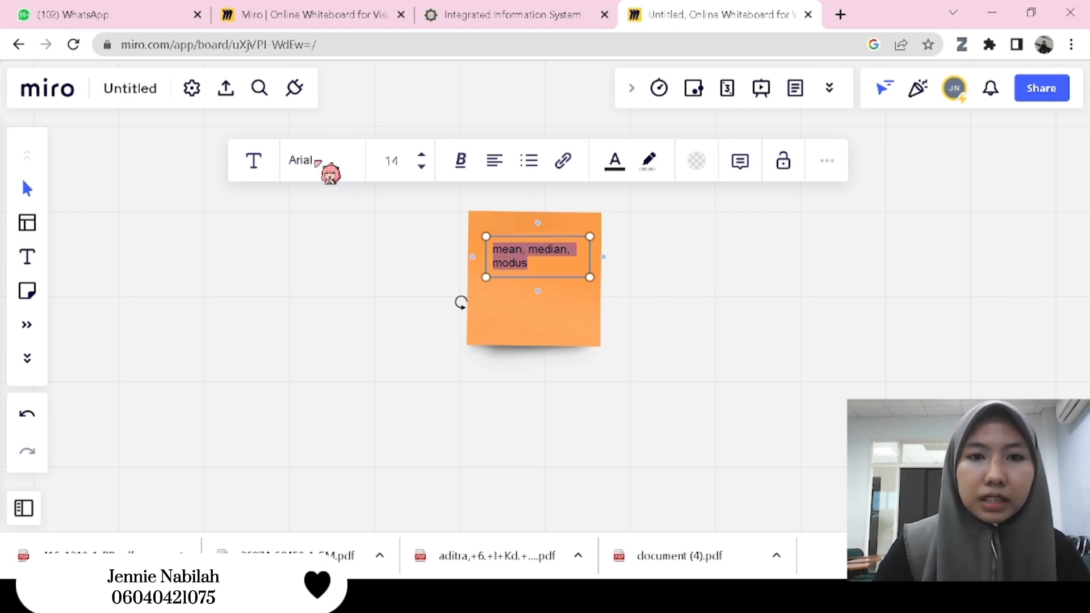
left_click(316, 162)
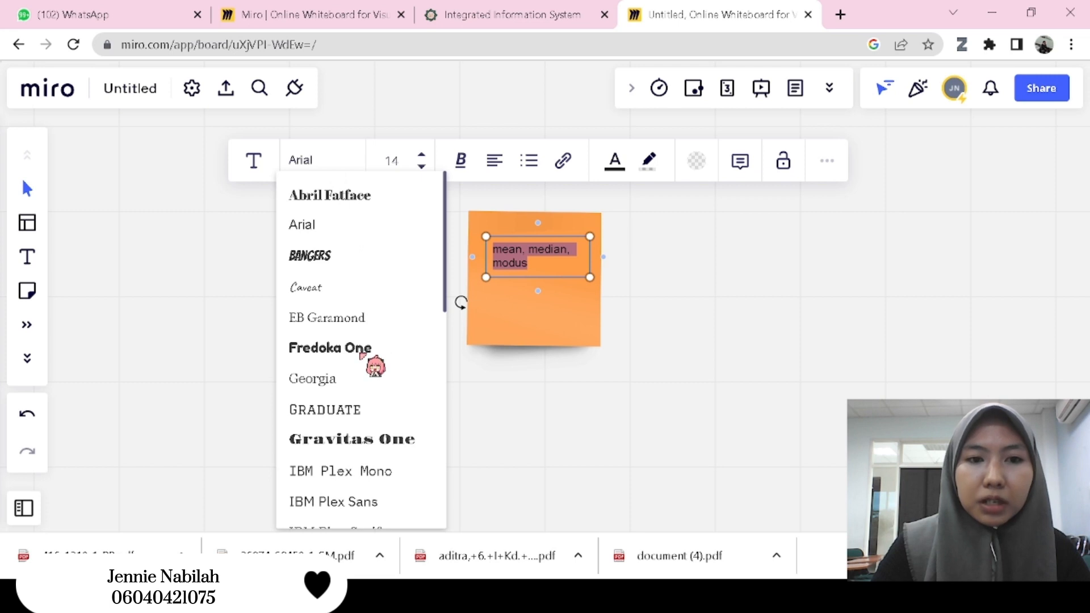
left_click(361, 350)
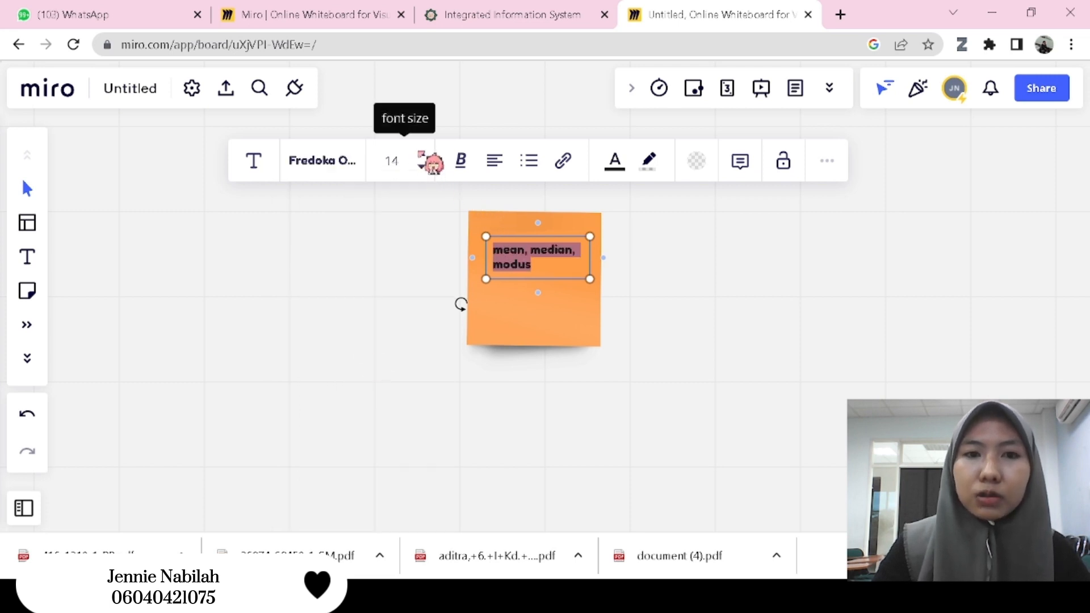
left_click(392, 162)
type("10")
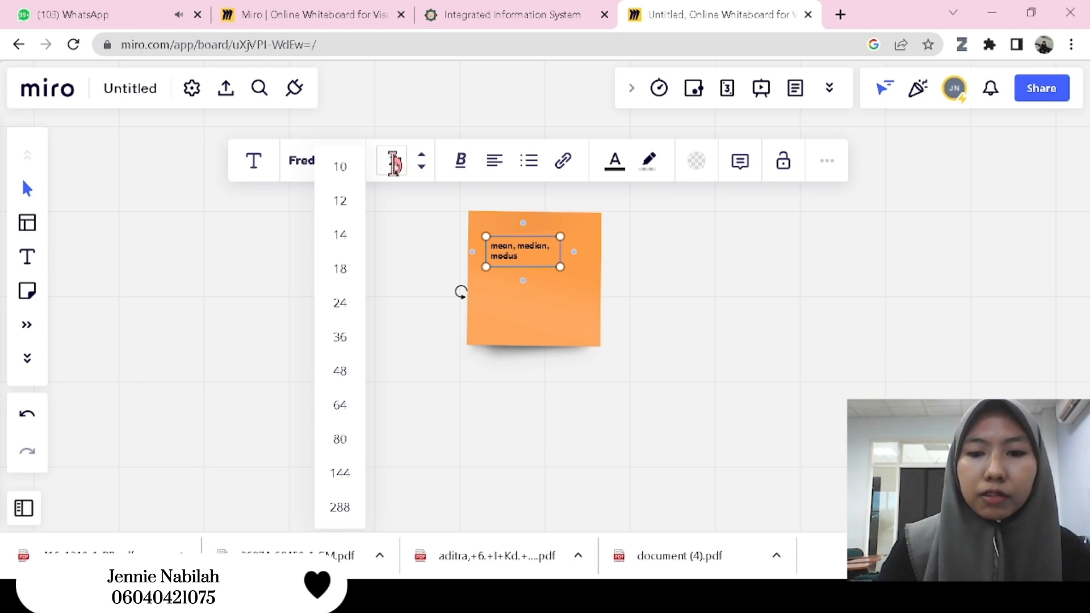
type("0")
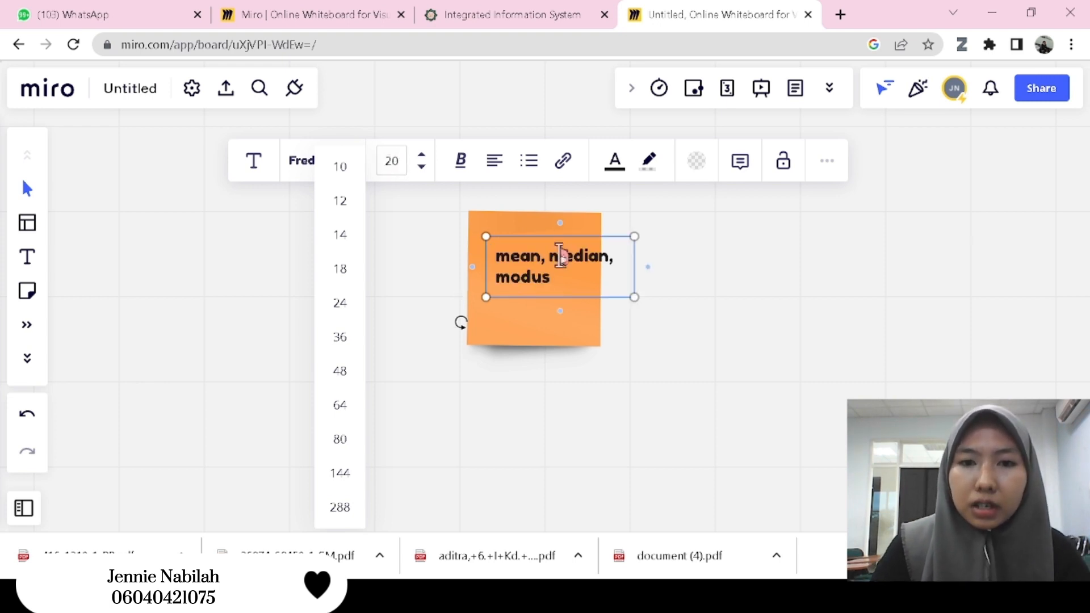
- Resize the "mean, median, modus" text box to wrap onto three lines at font size 24 and shift it up within the orange note
left_click_drag(641, 300, 603, 337)
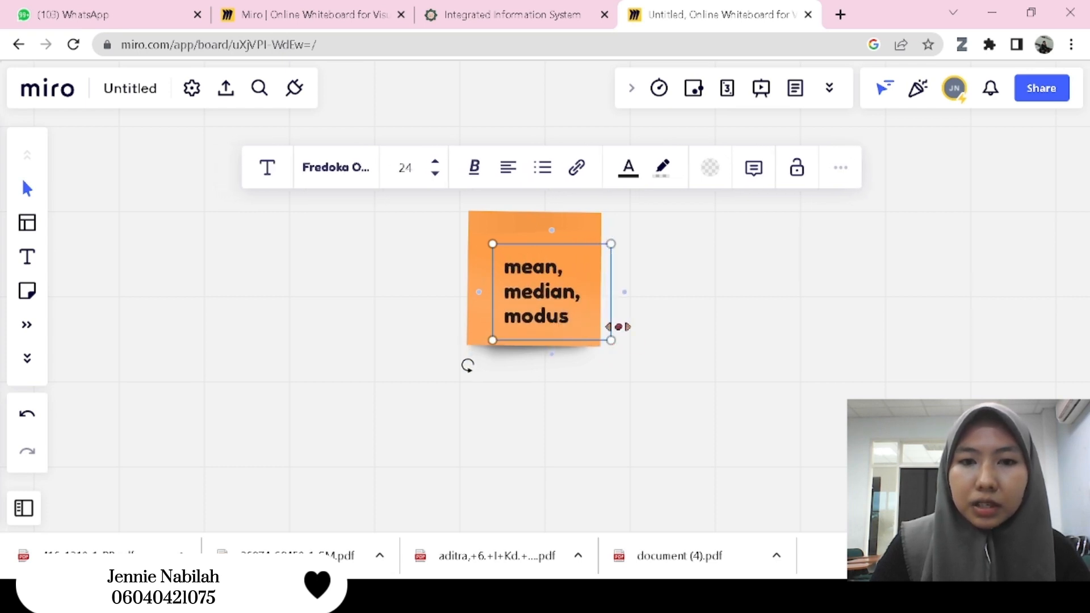
left_click(627, 292)
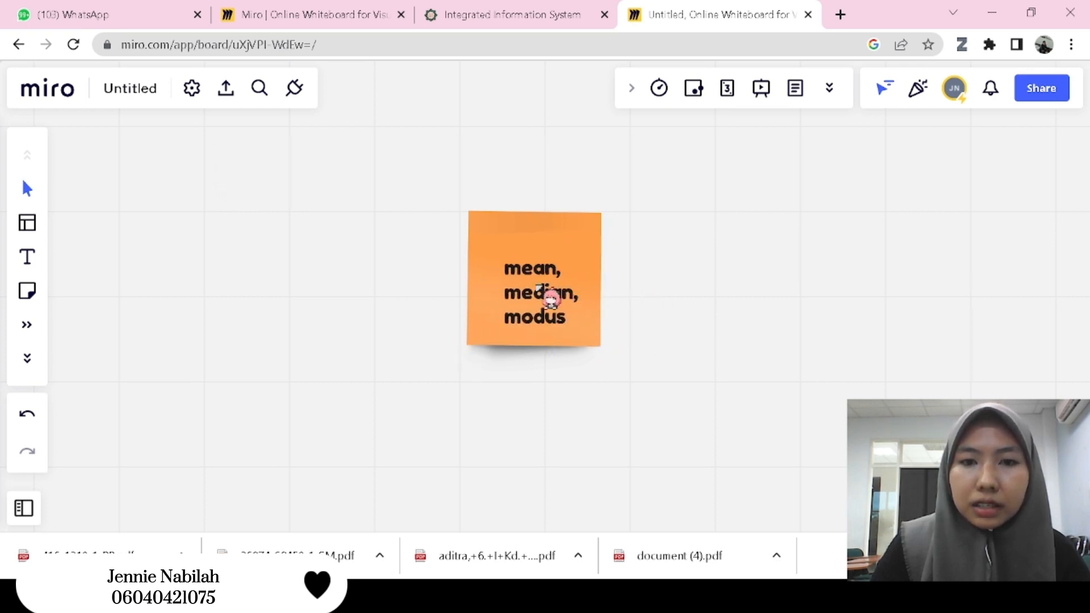
left_click_drag(535, 282, 532, 273)
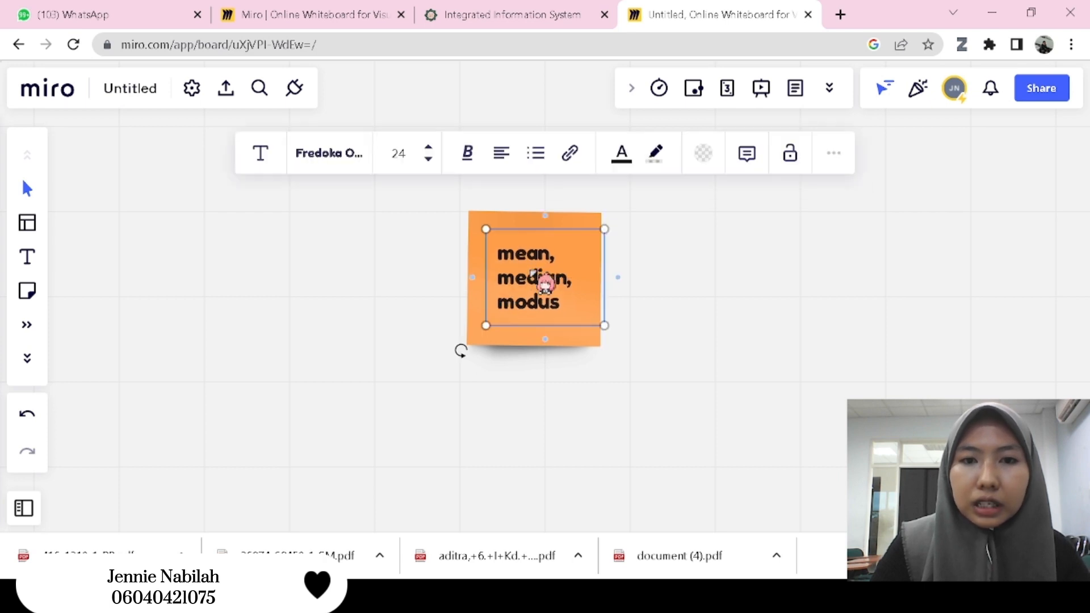
- Center-align the "mean, median, modus" text and position its box in the middle of the orange sticky note
left_click(500, 155)
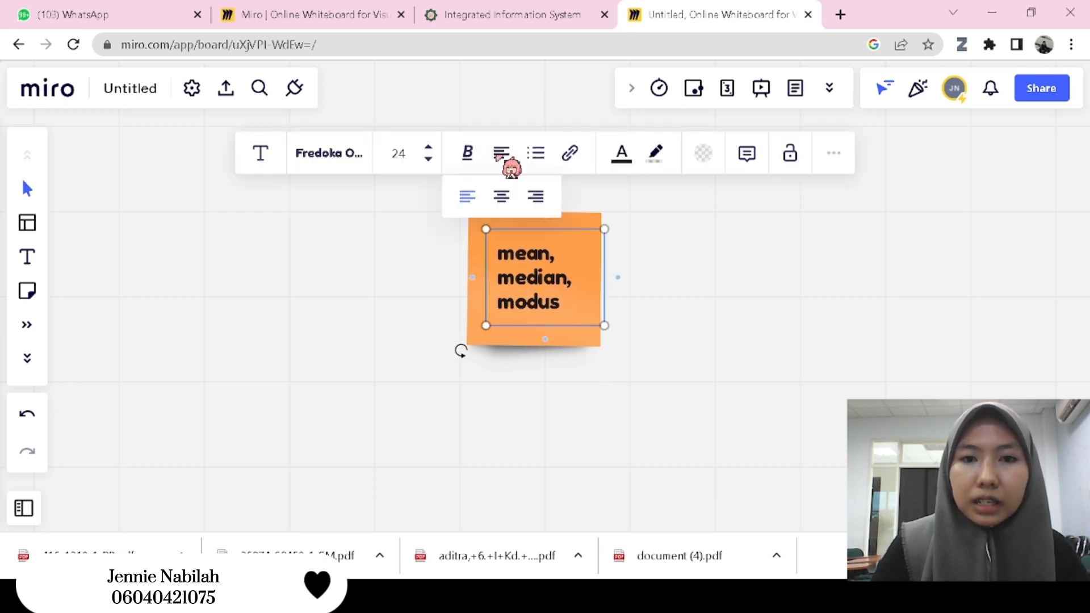
left_click(501, 195)
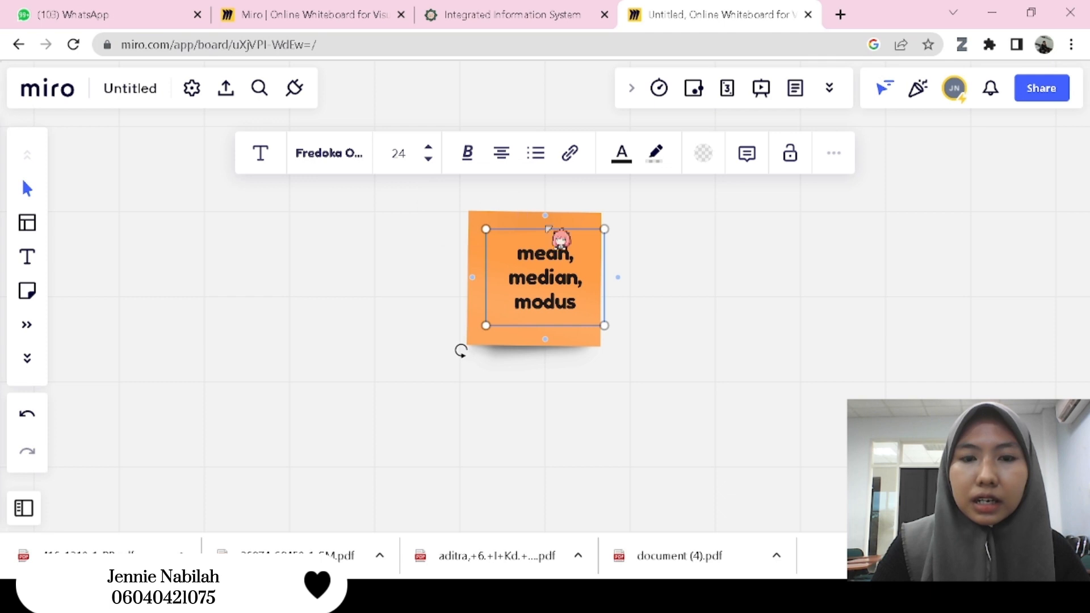
left_click(663, 287)
left_click(553, 269)
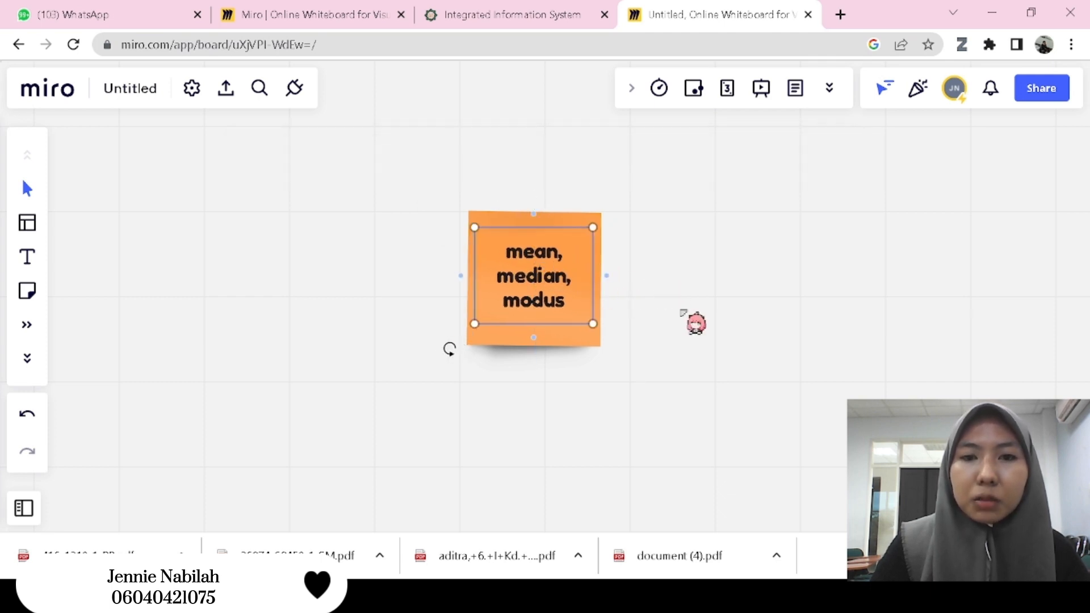
left_click(685, 312)
- Add an arrow-connected sticky note to the right of the orange note and fill it with dark yellow
scroll(685, 312, "down", 1)
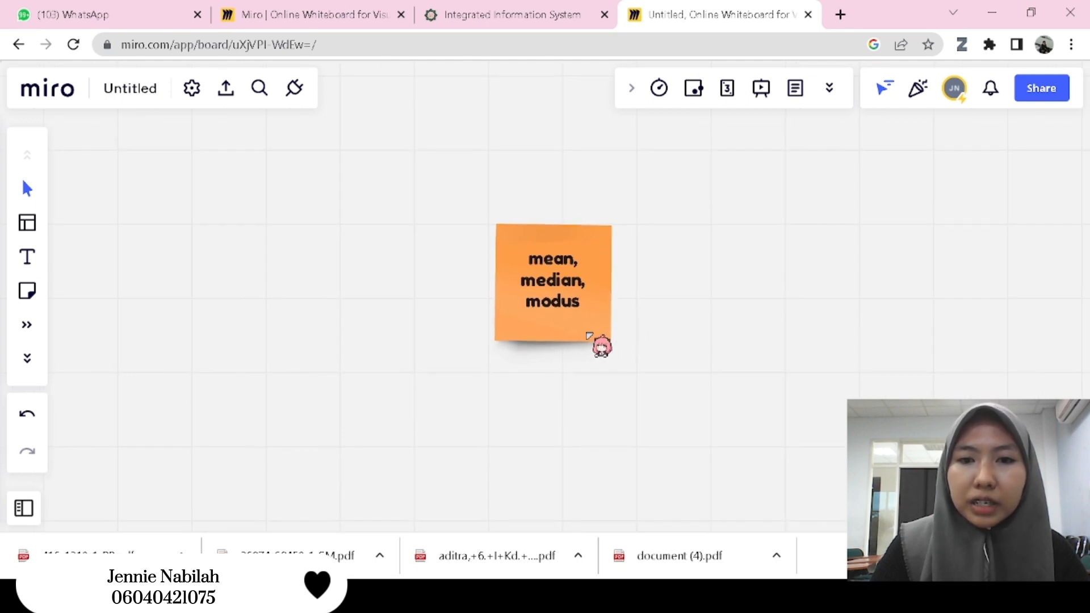
left_click(589, 335)
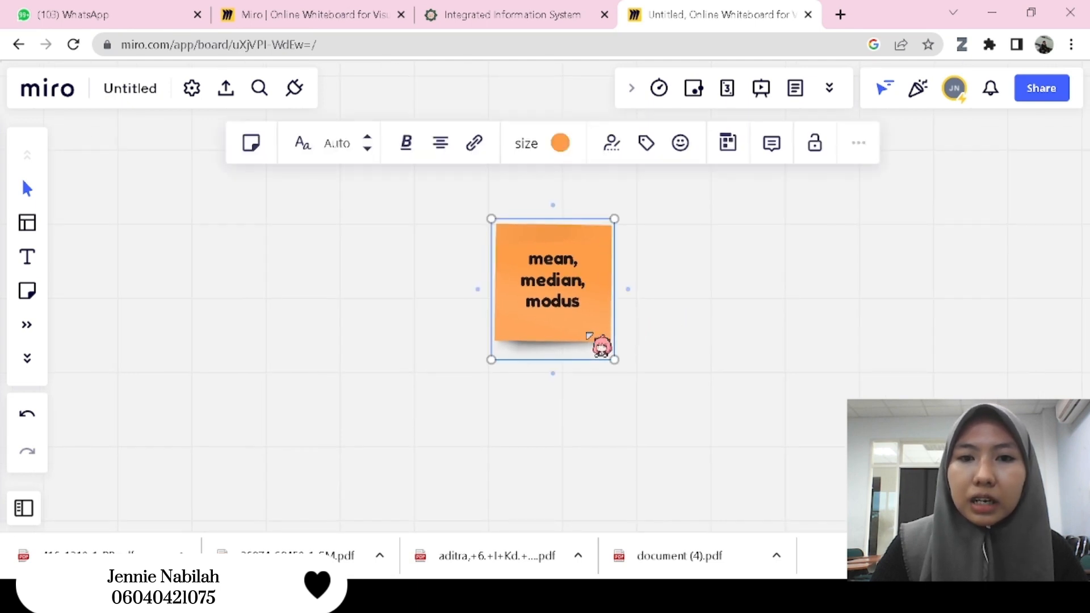
left_click(627, 291)
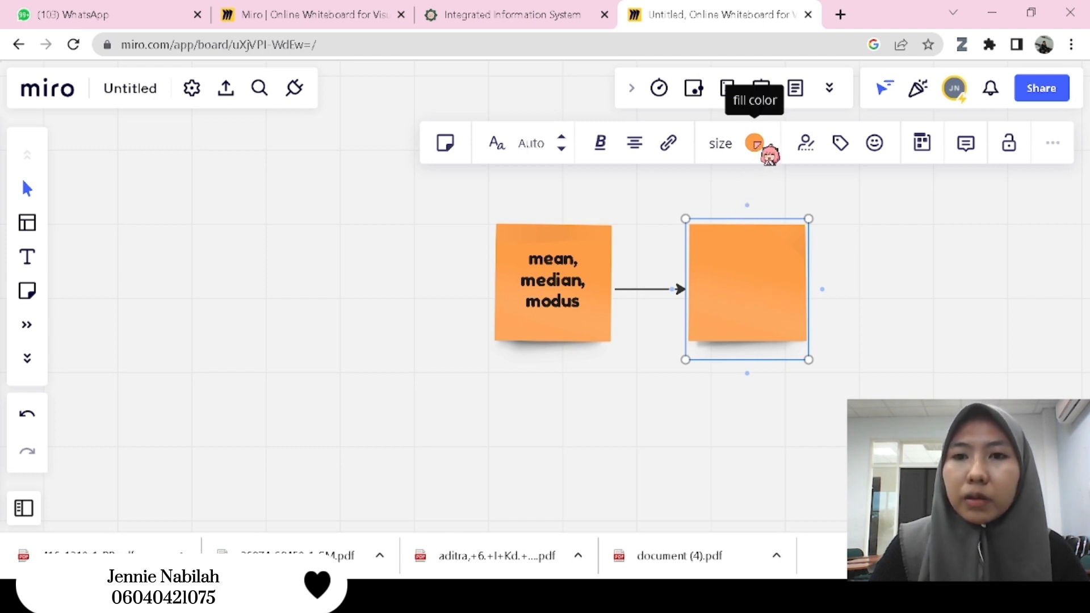
left_click(755, 144)
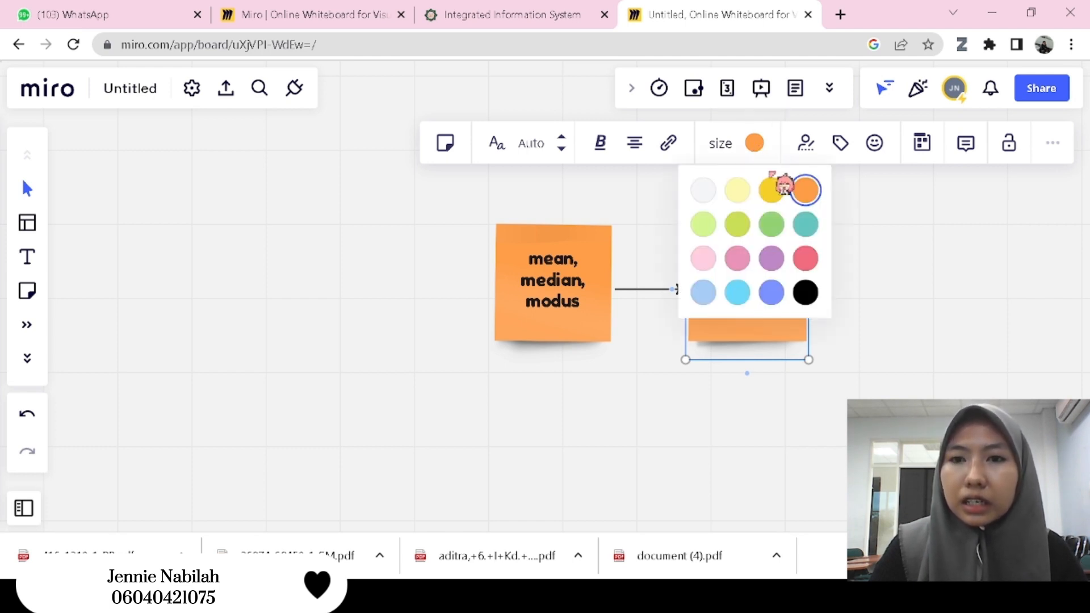
left_click(772, 193)
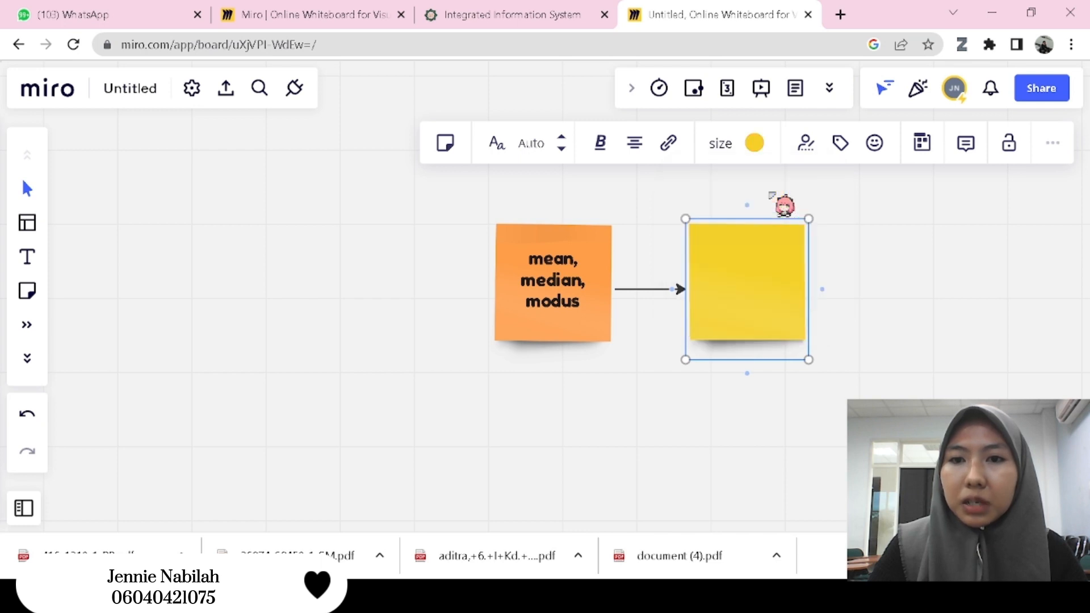
- Add an arrow-connected sticky note to the left of the orange note and fill it with the same dark yellow
left_click(514, 317)
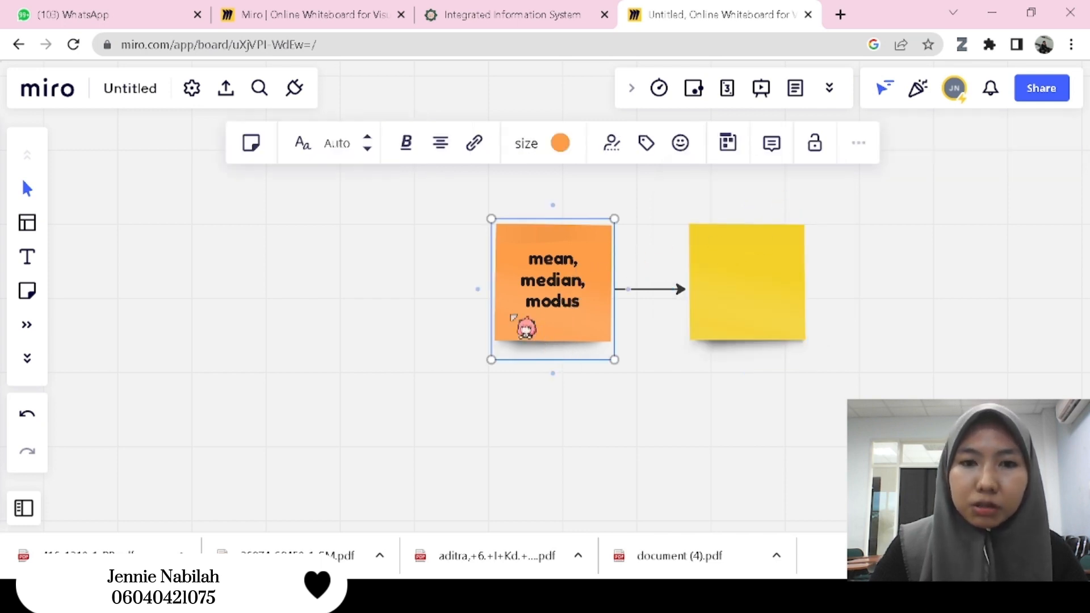
left_click(479, 290)
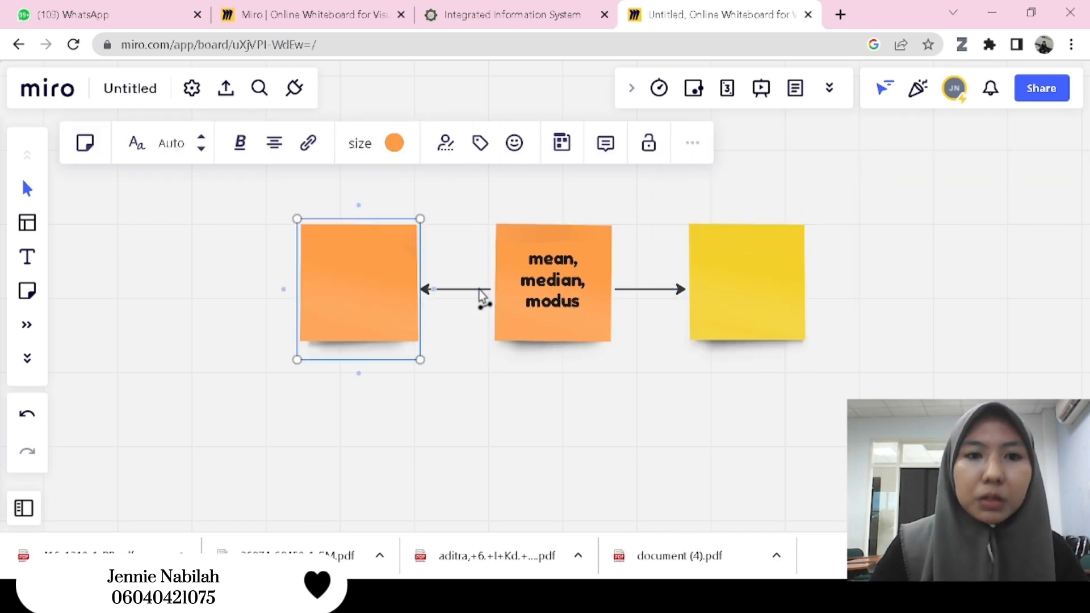
left_click(394, 144)
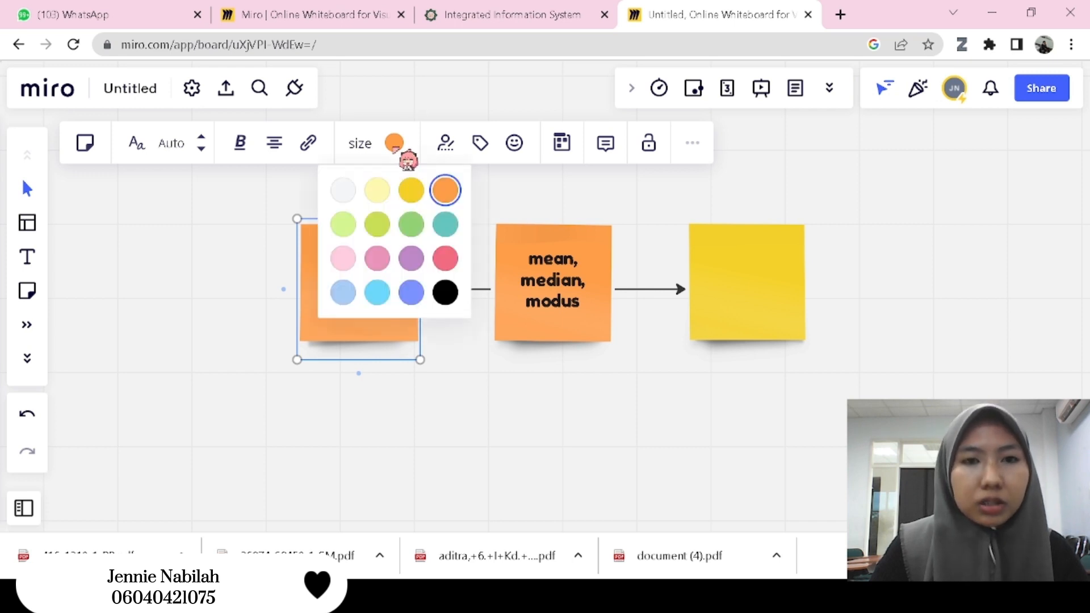
left_click(411, 182)
- Add an arrow-connected sticky note below the orange note and fill it with the same dark yellow
left_click(586, 338)
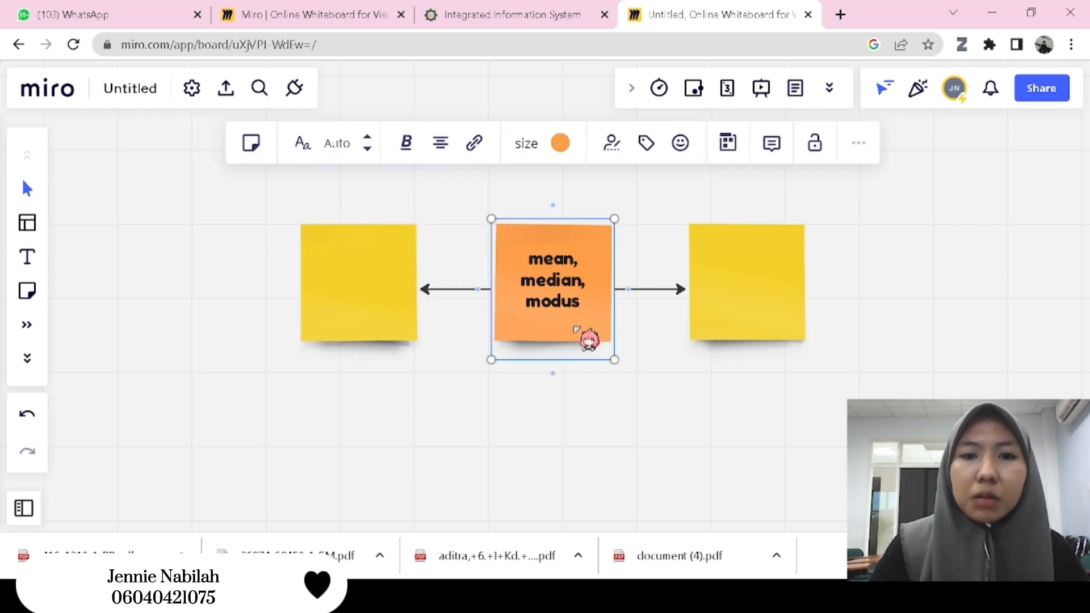
left_click(554, 380)
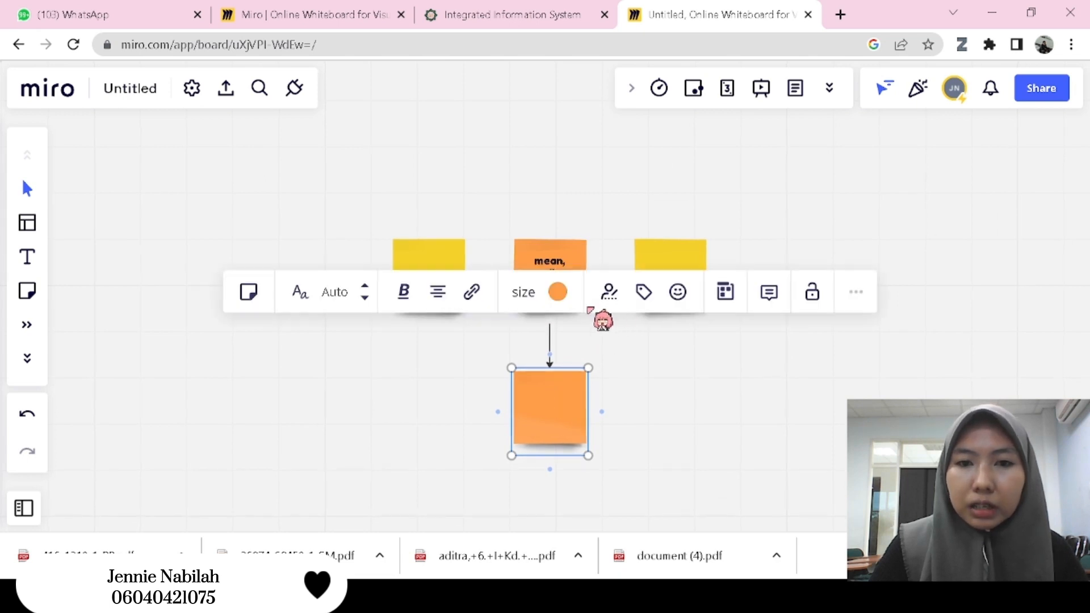
left_click(558, 292)
left_click(574, 340)
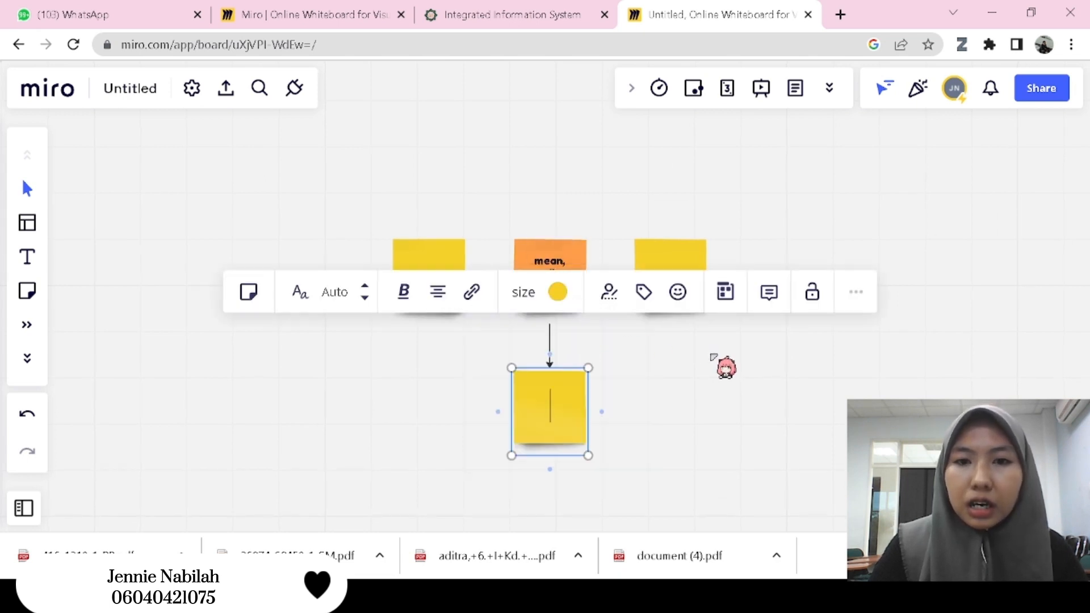
left_click(722, 365)
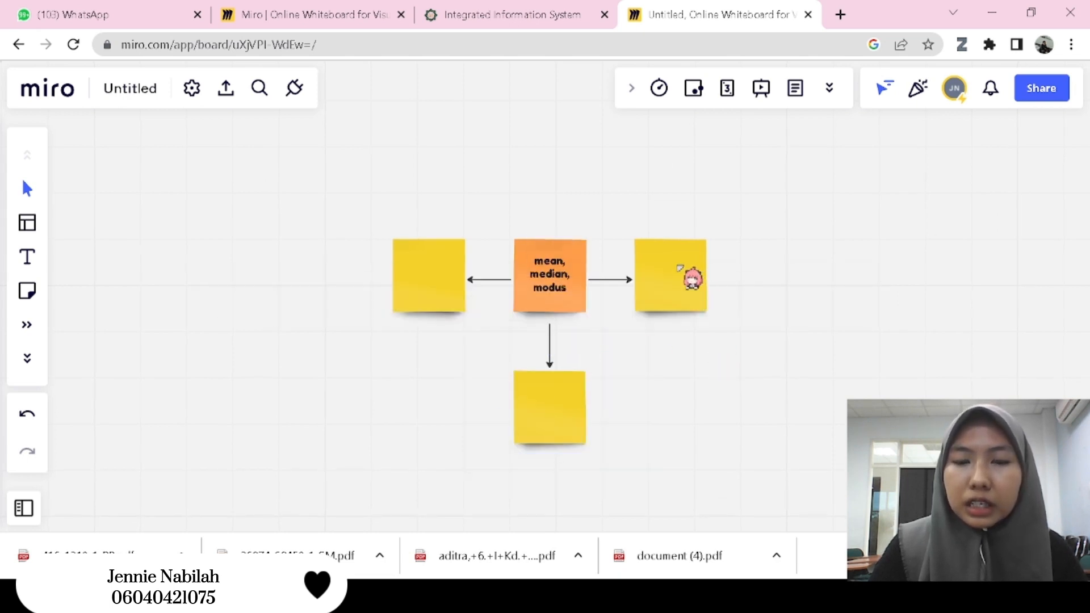
- Copy the orange note's text box onto the right yellow note, change its text to "mean", and center it on the note
left_click(539, 287)
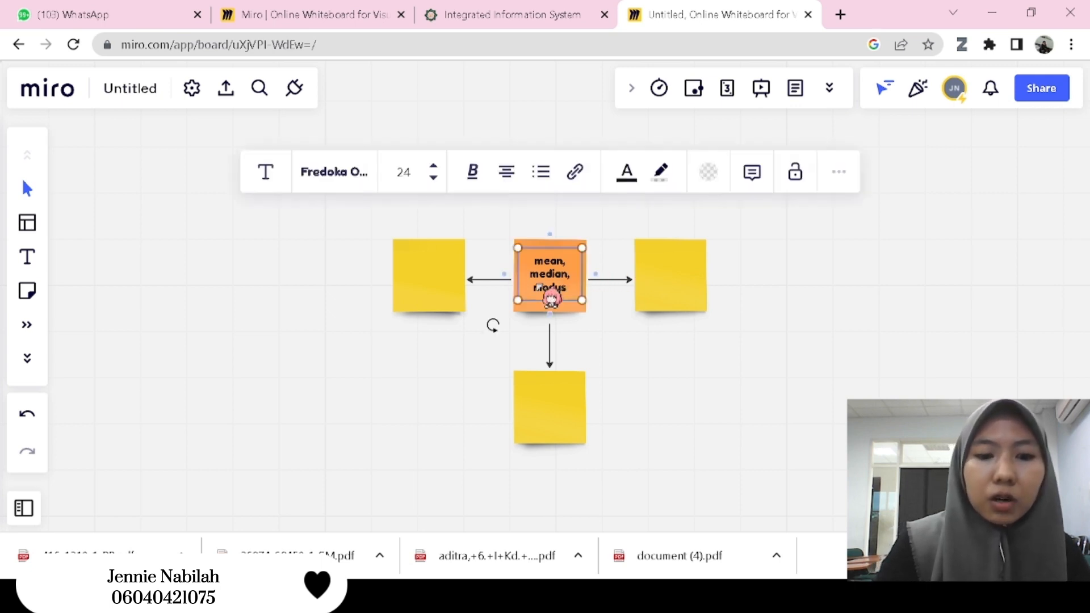
left_click_drag(539, 287, 671, 275)
double_click(670, 273)
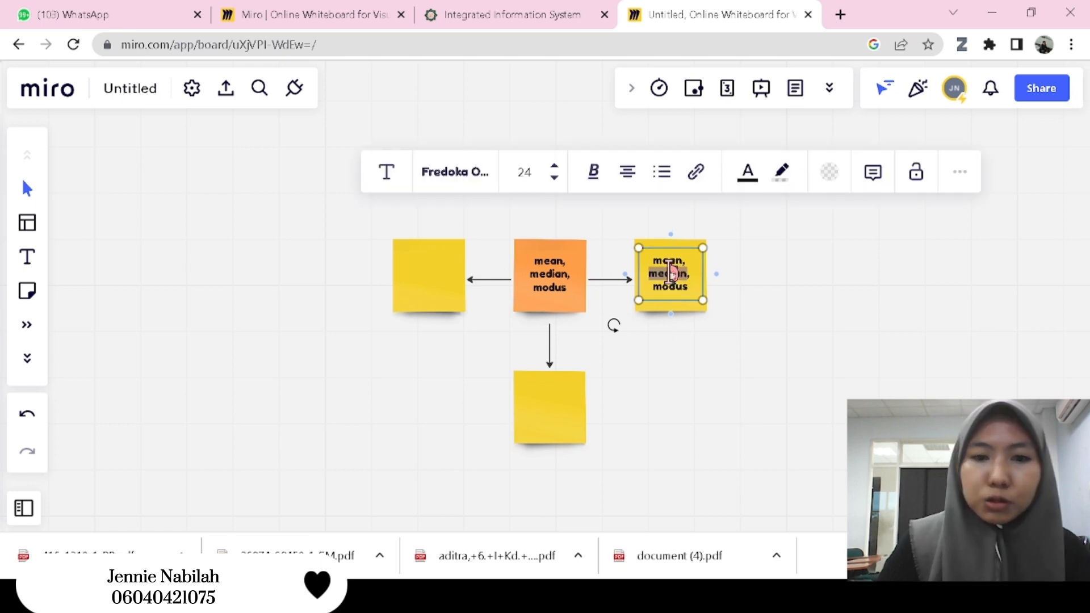
key("ctrl+a")
type("m")
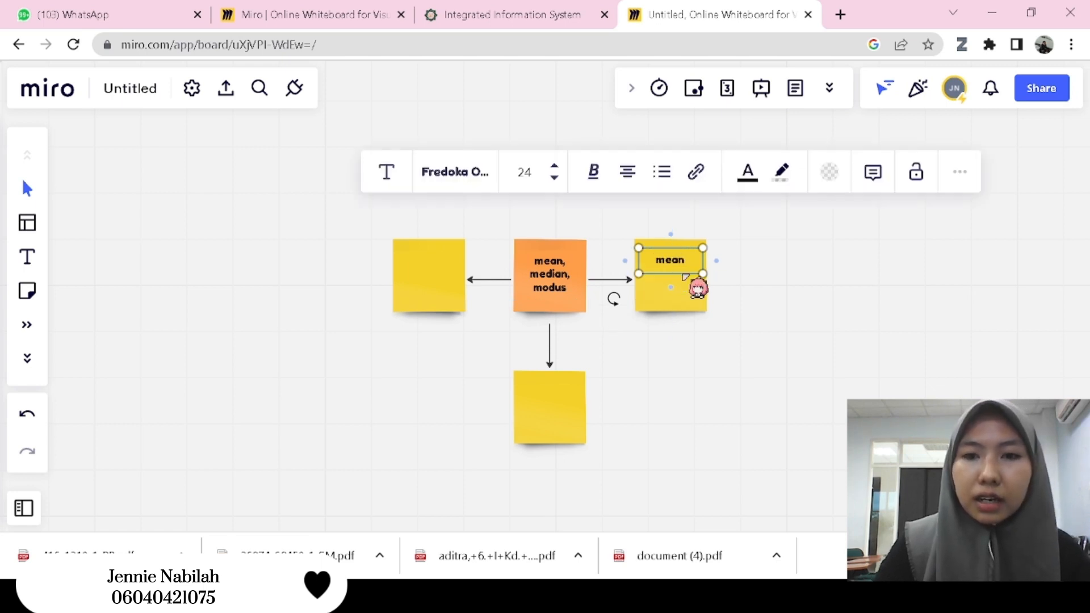
left_click(795, 318)
left_click_drag(677, 262, 679, 278)
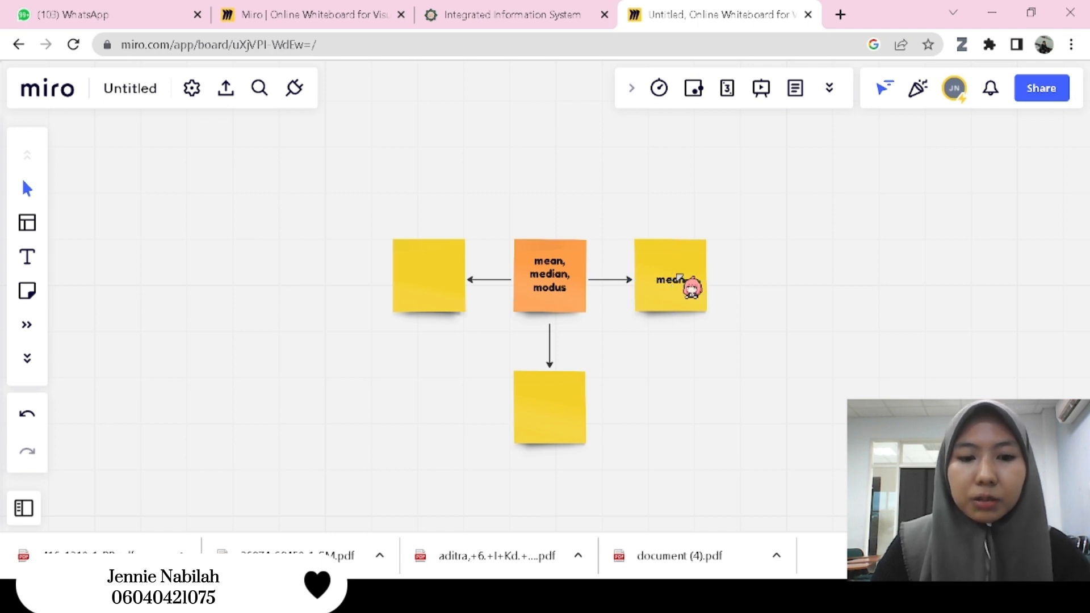